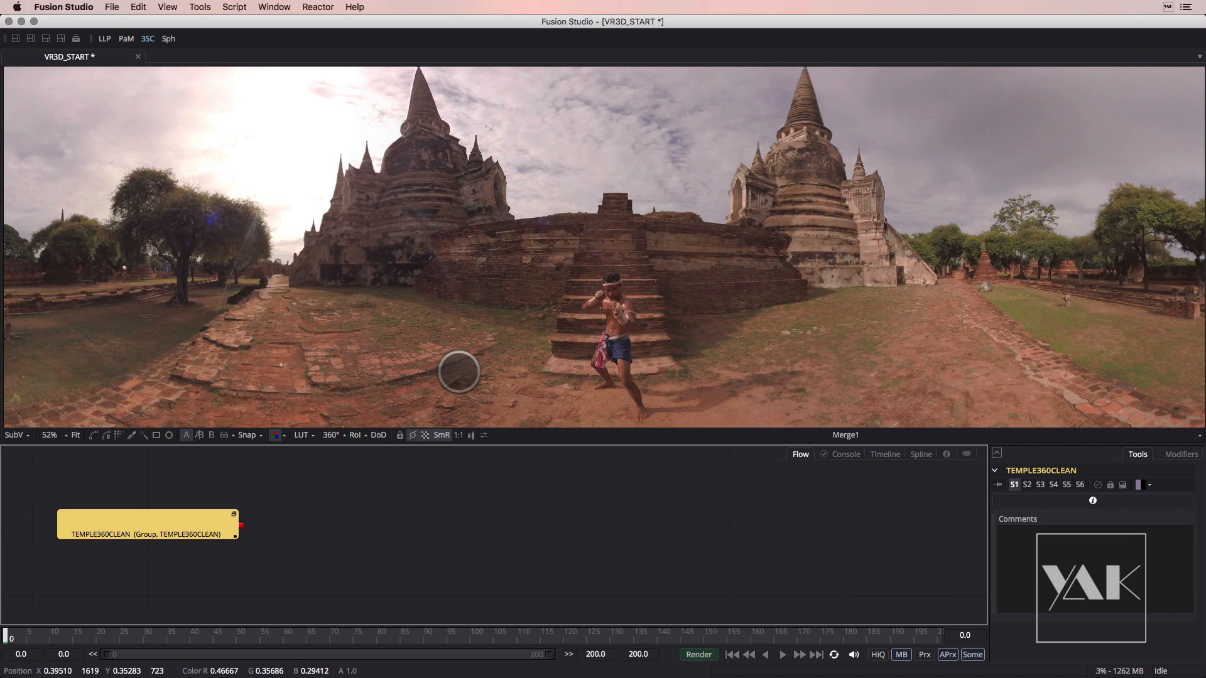
Expand the TEMPLE360CLEAN group, view the Temple.mp4 loader and examine the ground under the camera in 360° view
{"action": "double_click", "coordinate": [216, 512]}
{"action": "left_click_drag", "start_coordinate": [333, 544], "coordinate": [218, 506]}
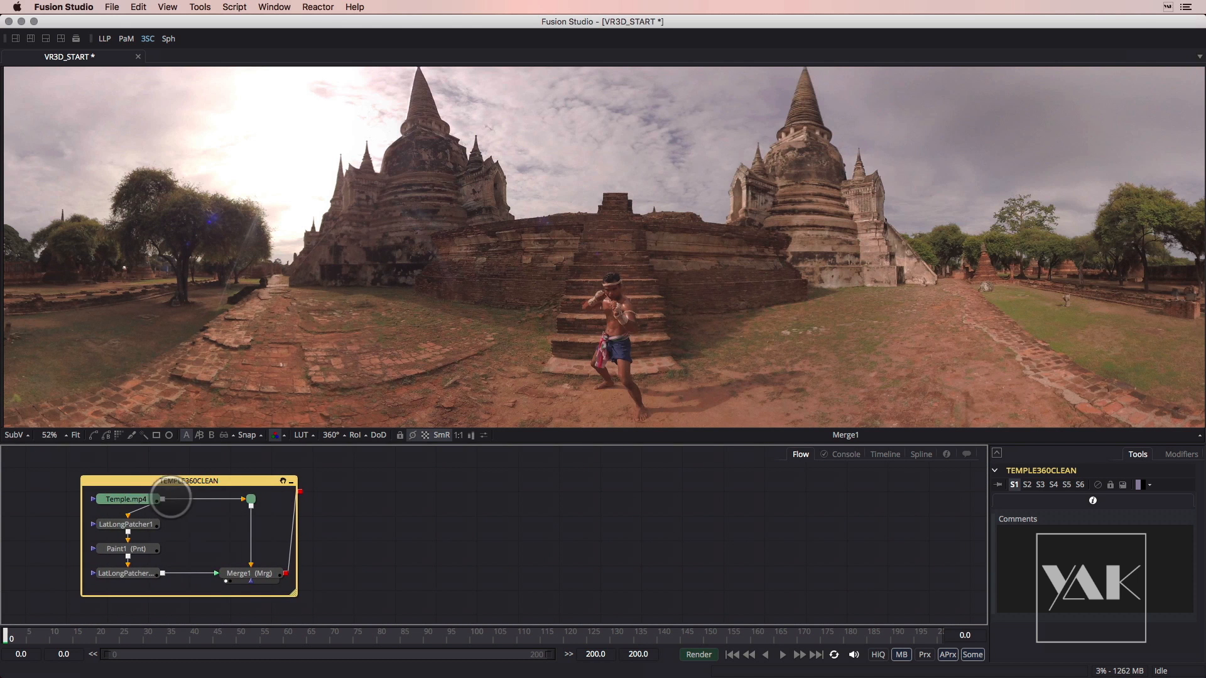
{"action": "left_click_drag", "start_coordinate": [139, 502], "coordinate": [371, 299]}
{"action": "left_click_drag", "start_coordinate": [533, 334], "coordinate": [541, 272]}
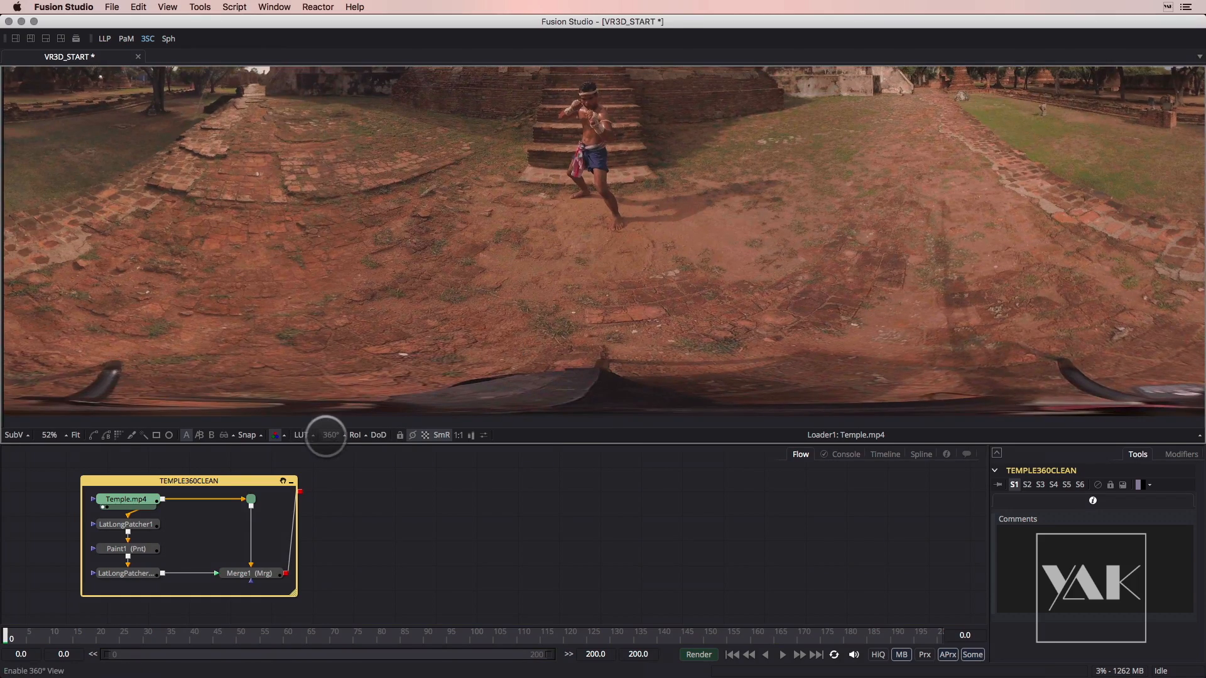
{"action": "left_click", "coordinate": [332, 434]}
{"action": "left_click_drag", "start_coordinate": [592, 334], "coordinate": [629, 255]}
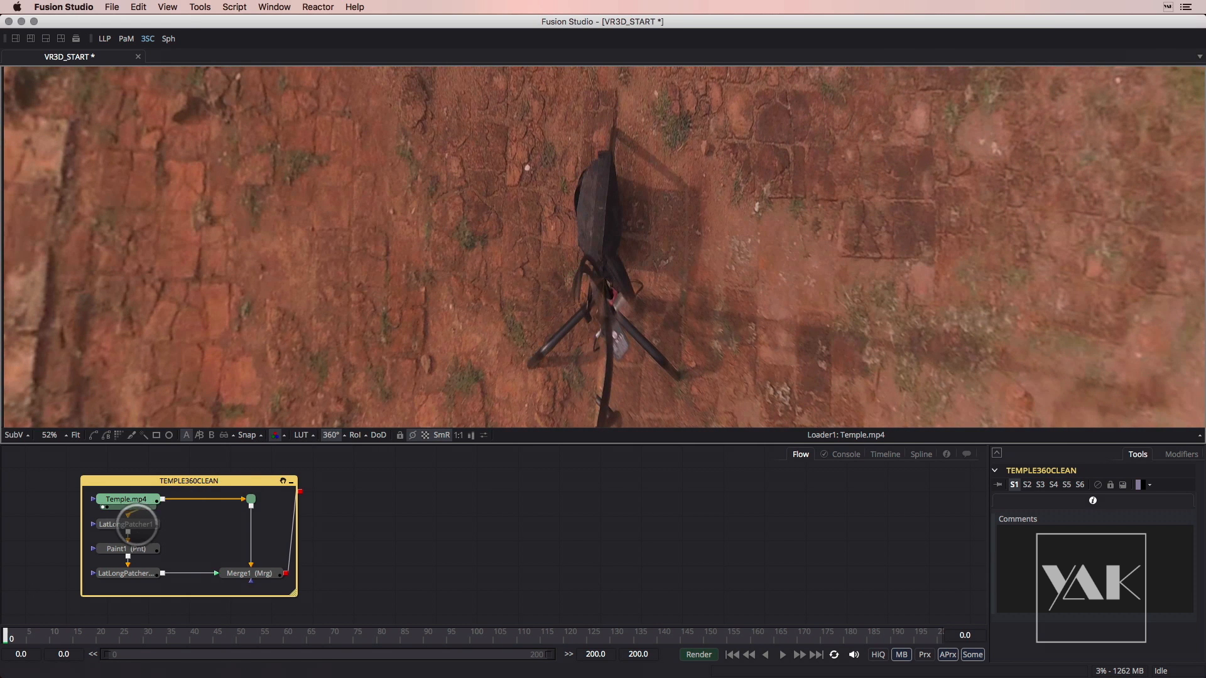
View both LatLongPatcher nodes and Merge1 inside the group, examining how the tripod is cleaned from the ground
{"action": "left_click", "coordinate": [103, 532]}
{"action": "left_click", "coordinate": [103, 556]}
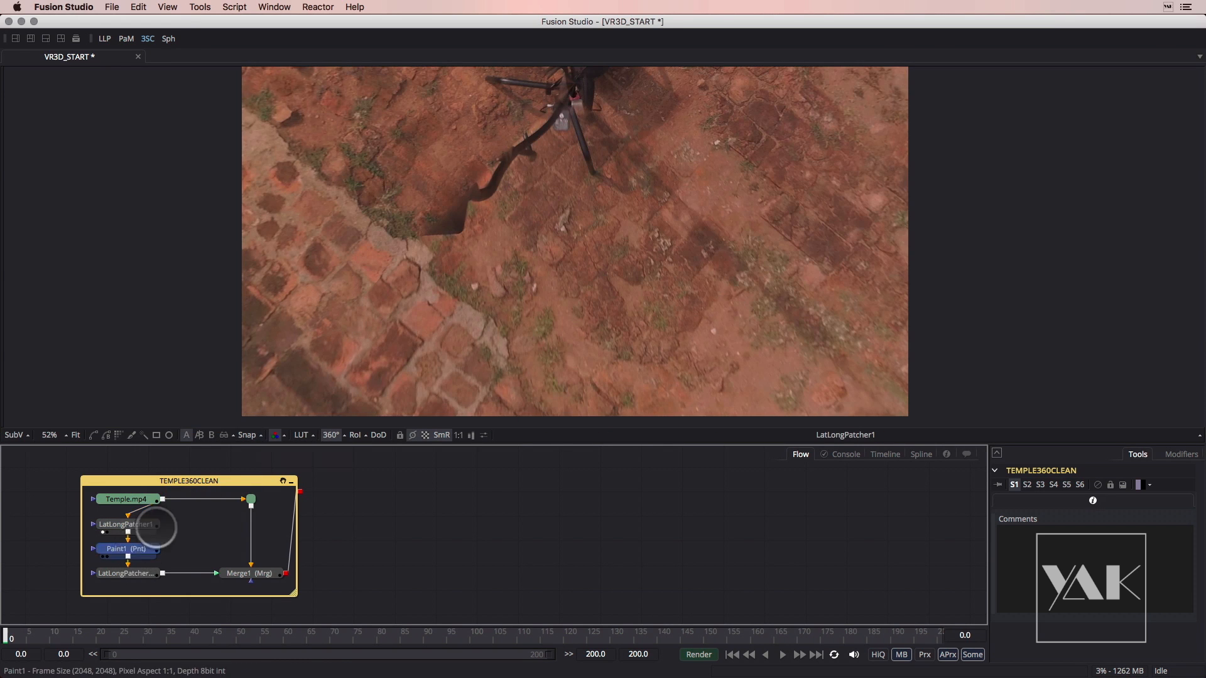
{"action": "left_click", "coordinate": [103, 581]}
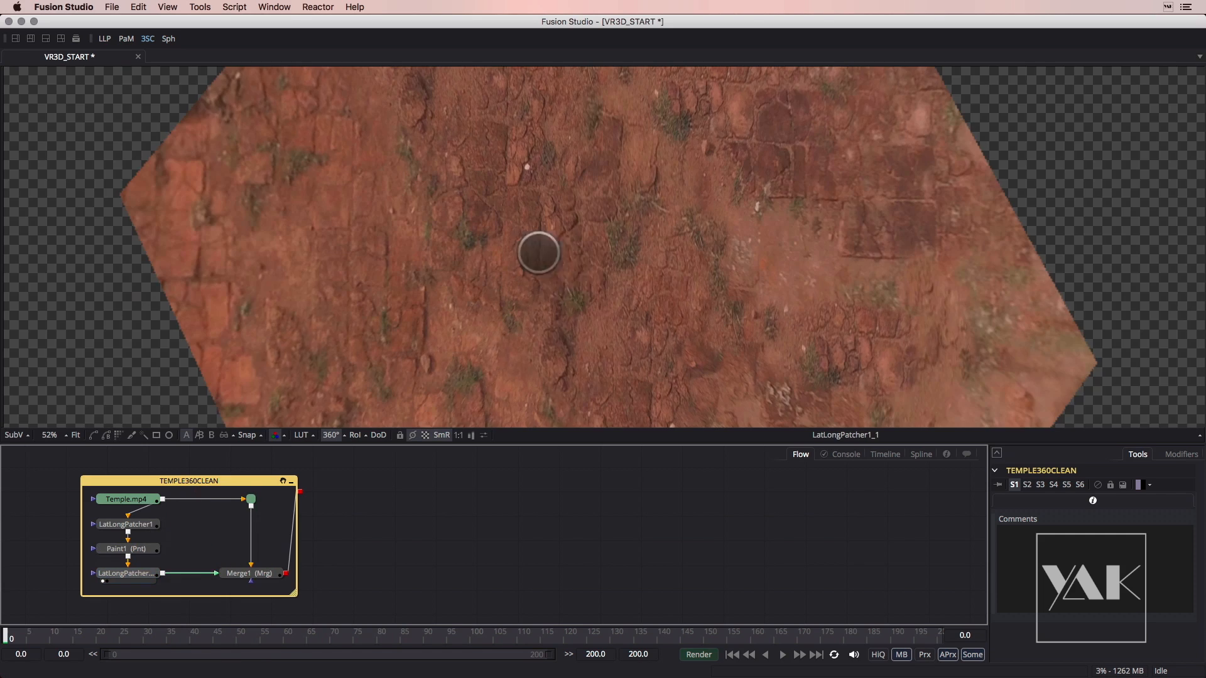
{"action": "left_click", "coordinate": [226, 581]}
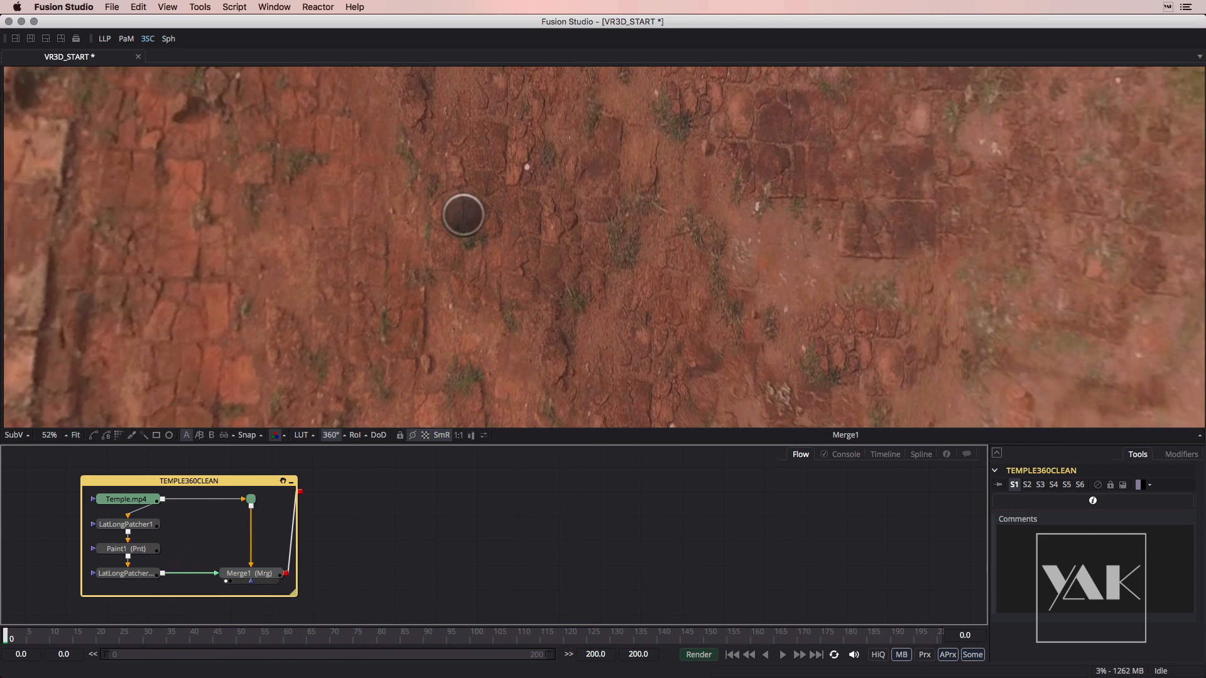
{"action": "left_click_drag", "start_coordinate": [586, 274], "coordinate": [600, 381]}
{"action": "left_click_drag", "start_coordinate": [542, 273], "coordinate": [492, 348]}
Turn off the 360° view and collapse the TEMPLE360CLEAN group back into a single node
{"action": "left_click", "coordinate": [329, 436]}
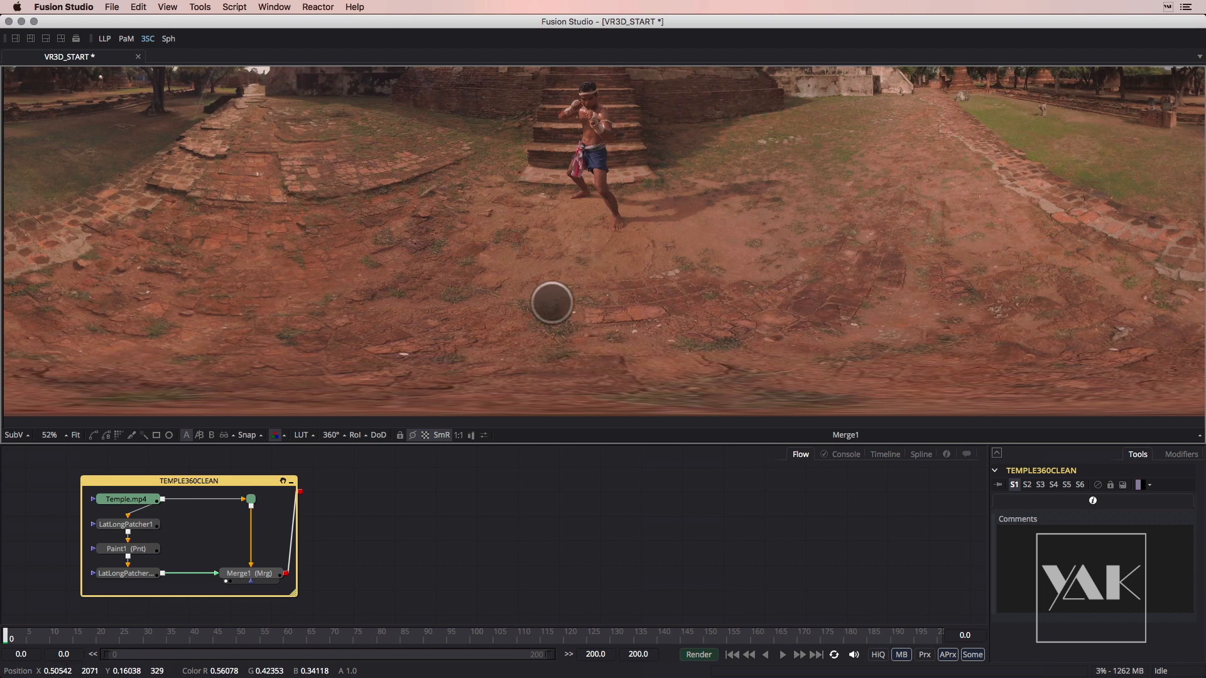
{"action": "left_click_drag", "start_coordinate": [608, 229], "coordinate": [517, 368]}
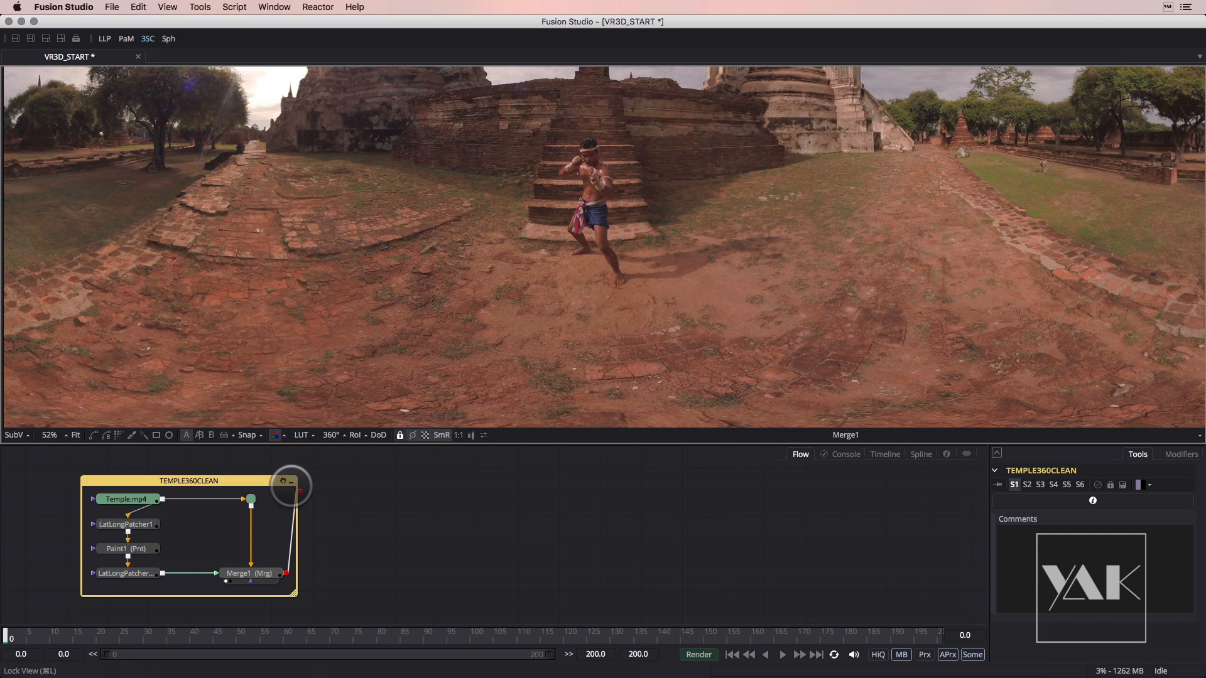
{"action": "left_click", "coordinate": [290, 481]}
{"action": "left_click_drag", "start_coordinate": [178, 490], "coordinate": [157, 541]}
{"action": "left_click", "coordinate": [157, 542]}
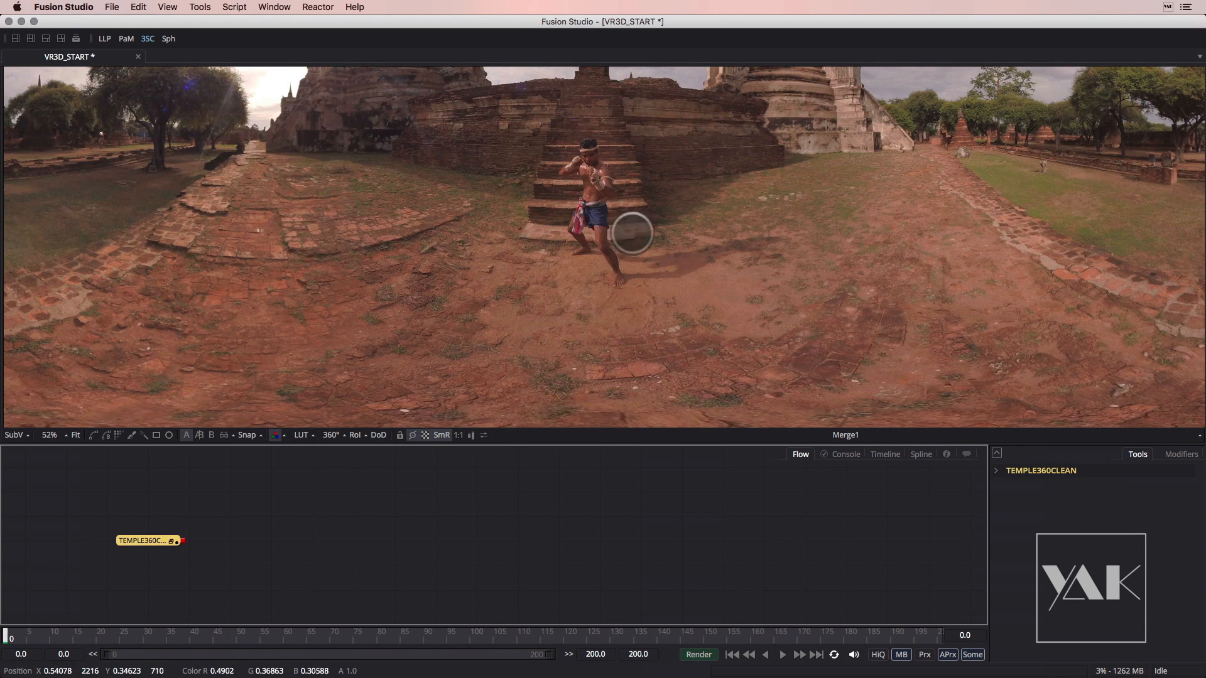
{"action": "mouse_move", "coordinate": [553, 205]}
{"action": "left_mouse_down"}
{"action": "mouse_move", "coordinate": [560, 328]}
{"action": "mouse_move", "coordinate": [564, 201]}
{"action": "left_mouse_up"}
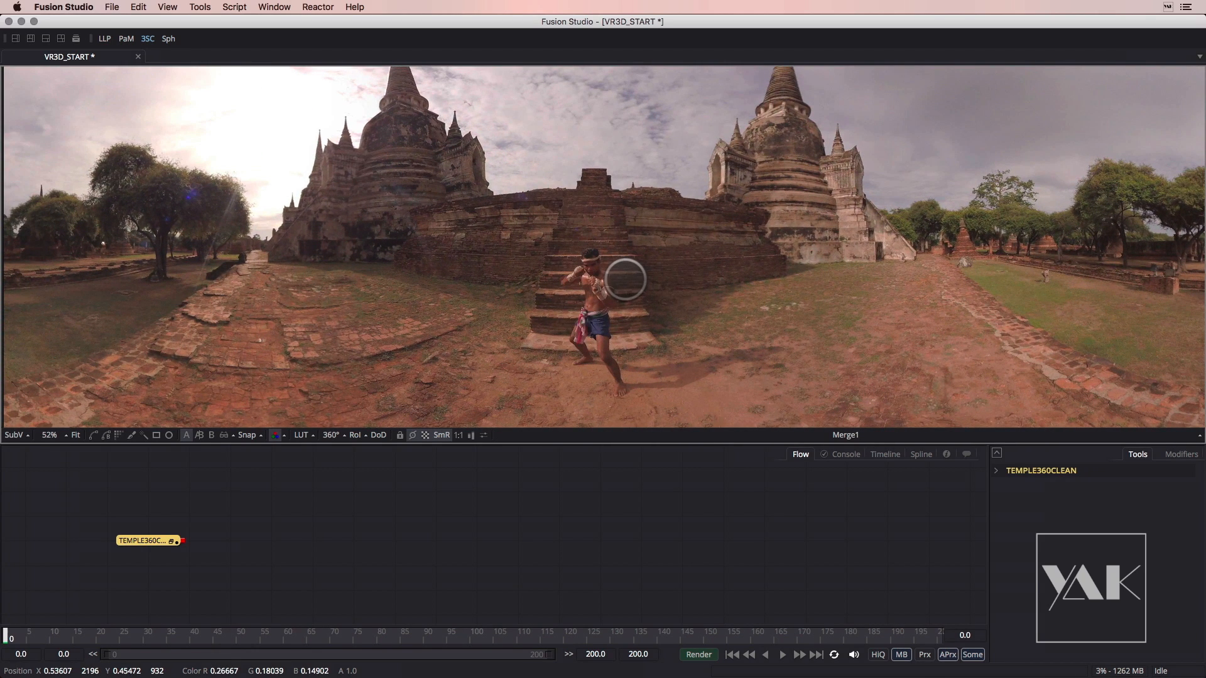
Add a Shape 3D node fed by the TEMPLE360CLEAN group, space it away from the group and view it
{"action": "scroll", "coordinate": [186, 565], "scroll_direction": "up", "scroll_amount": 1}
{"action": "scroll", "coordinate": [186, 565], "scroll_direction": "up", "scroll_amount": 2}
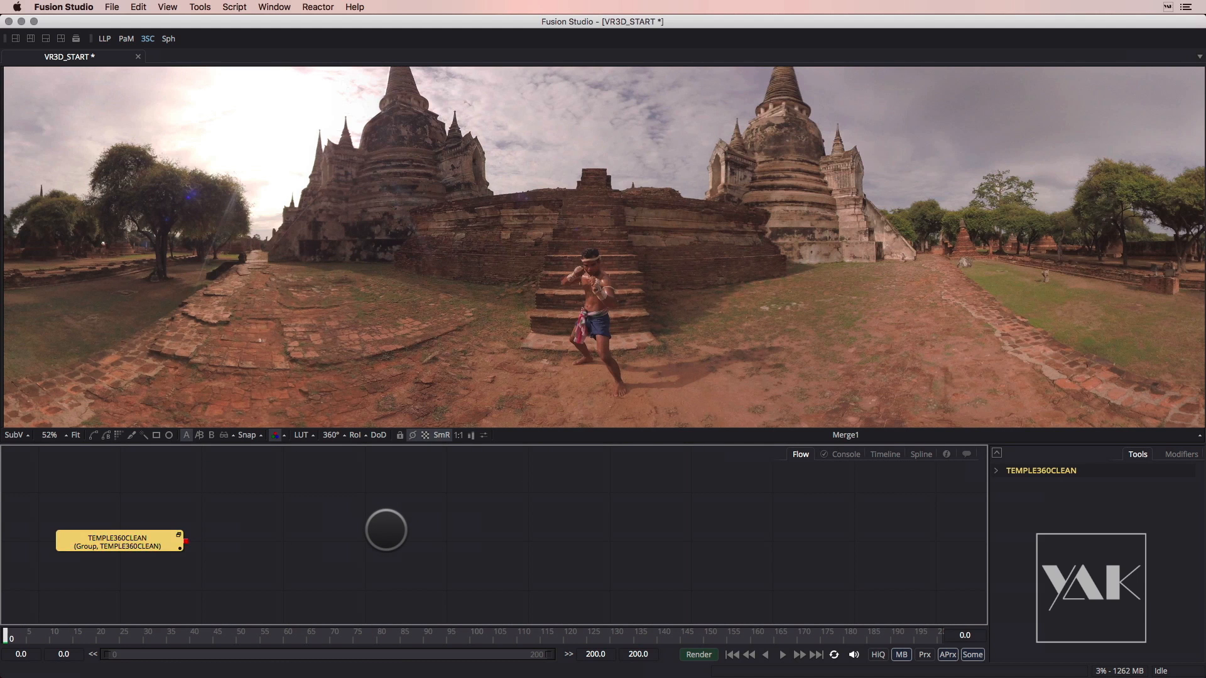
{"action": "key", "text": "shift+space"}
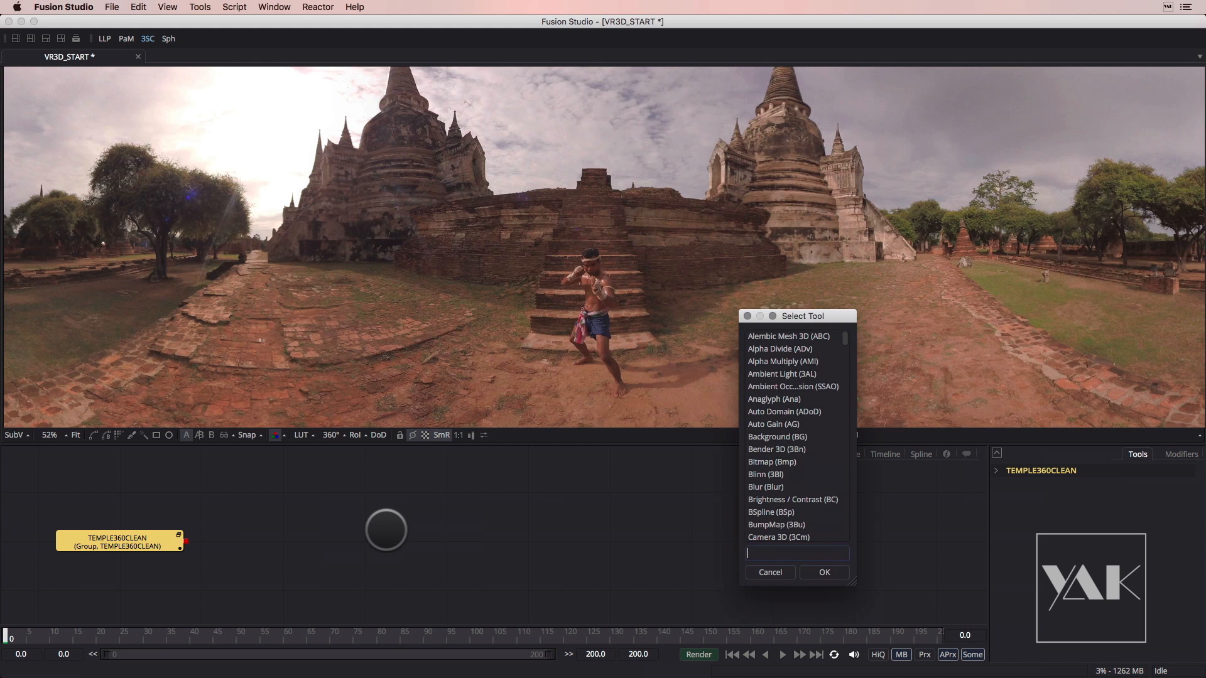
{"action": "type", "text": "shape"}
{"action": "key", "text": "Return"}
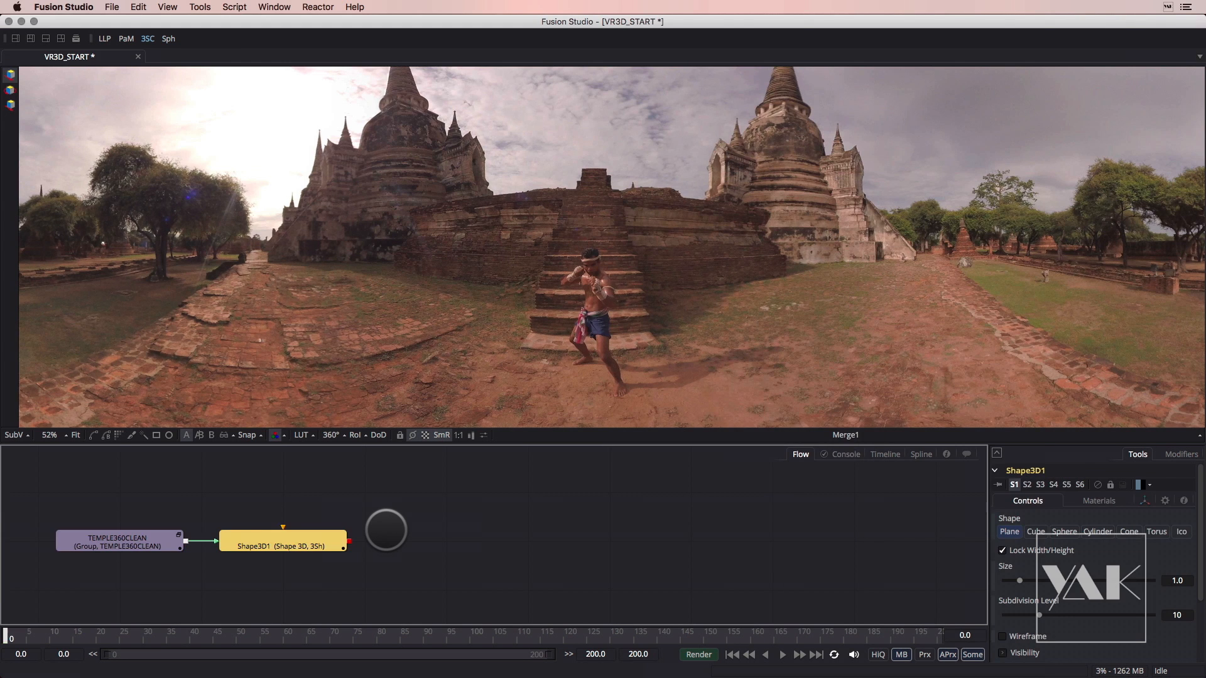
{"action": "left_click_drag", "start_coordinate": [295, 543], "coordinate": [480, 364]}
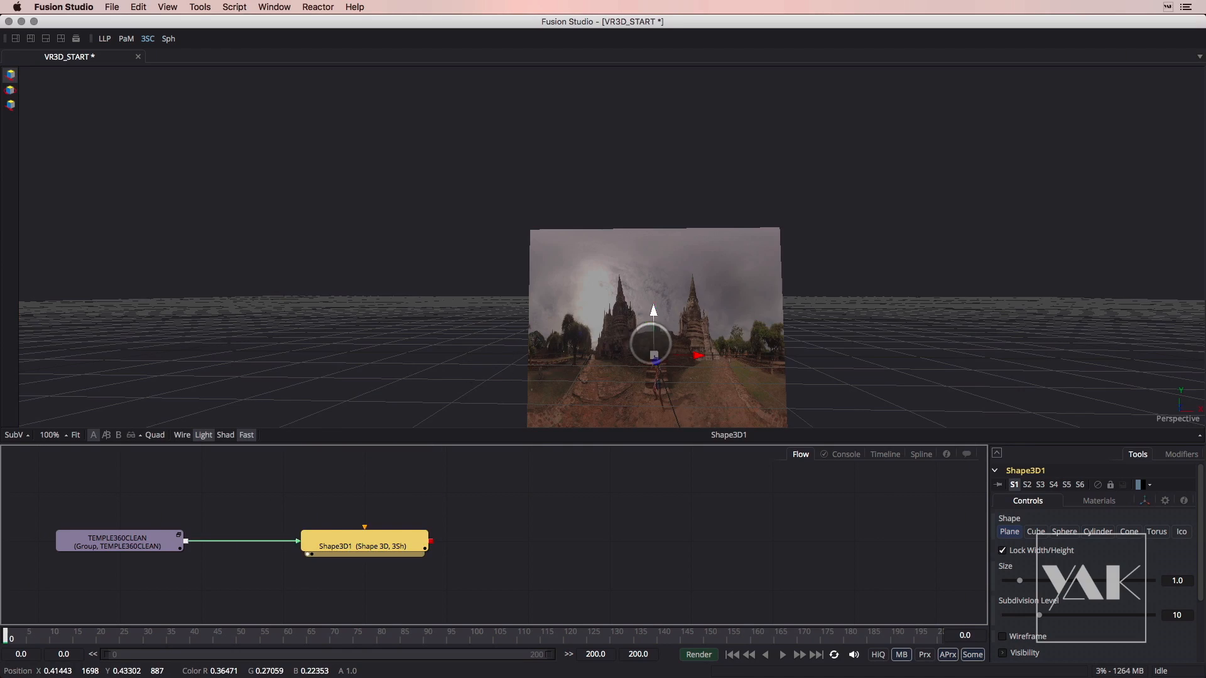
{"action": "left_click_drag", "start_coordinate": [632, 349], "coordinate": [649, 371]}
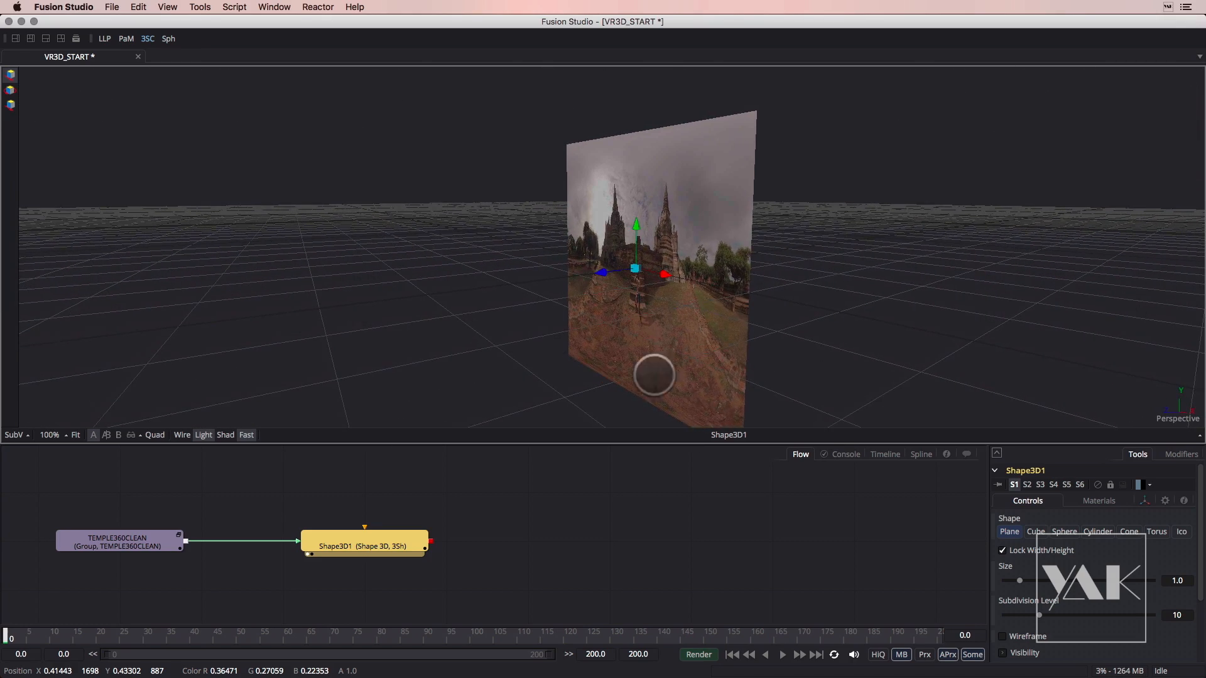
Change the Shape3D1 plane to a sphere and expand the control area to full height
{"action": "left_click", "coordinate": [1075, 534]}
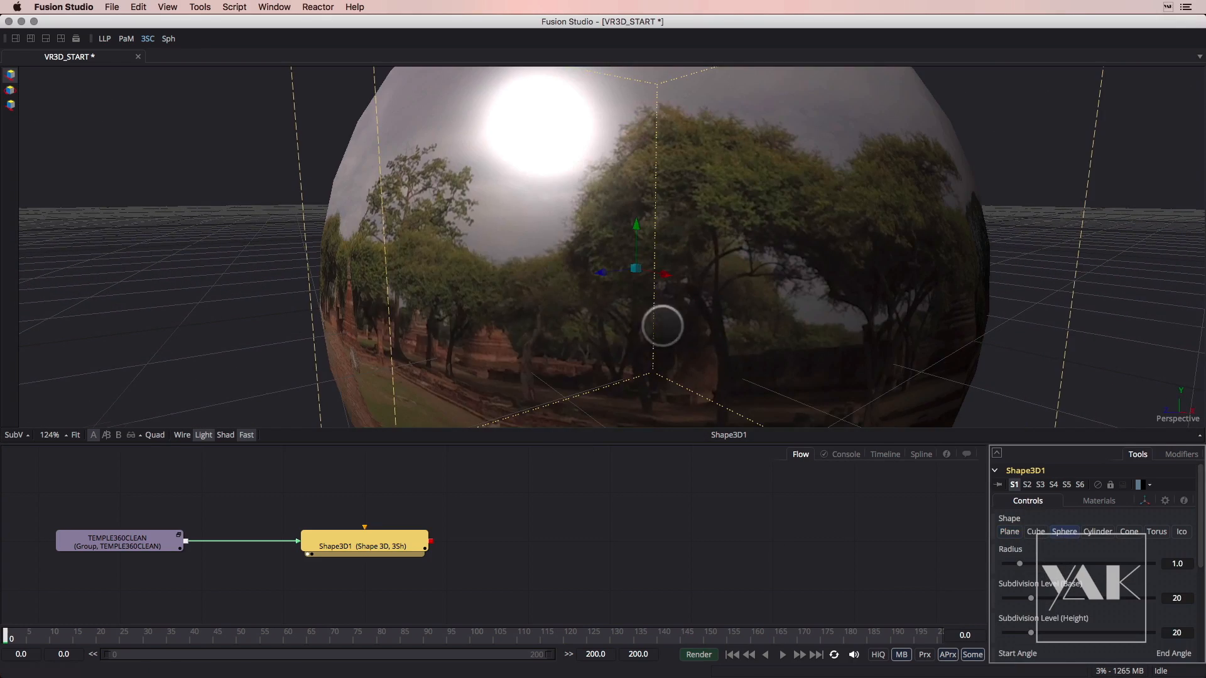
{"action": "scroll", "coordinate": [593, 303], "scroll_direction": "down", "scroll_amount": 3}
{"action": "left_click_drag", "start_coordinate": [593, 304], "coordinate": [630, 288]}
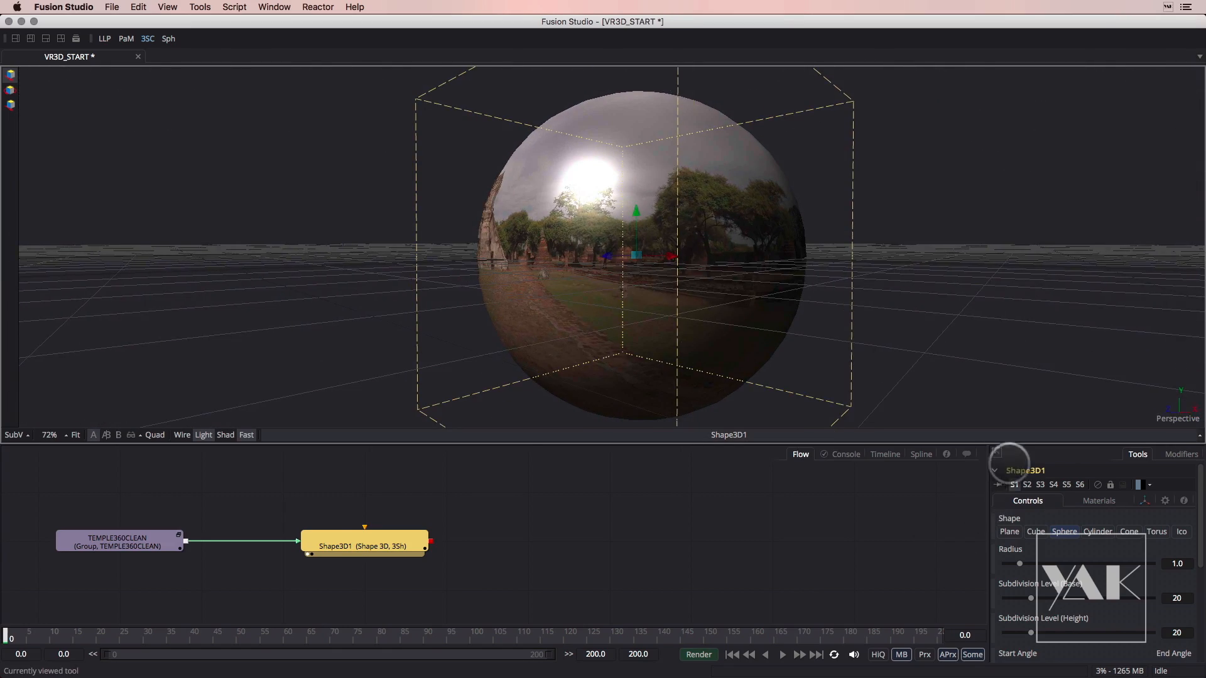
{"action": "left_click", "coordinate": [997, 453]}
{"action": "left_click_drag", "start_coordinate": [607, 275], "coordinate": [571, 268]}
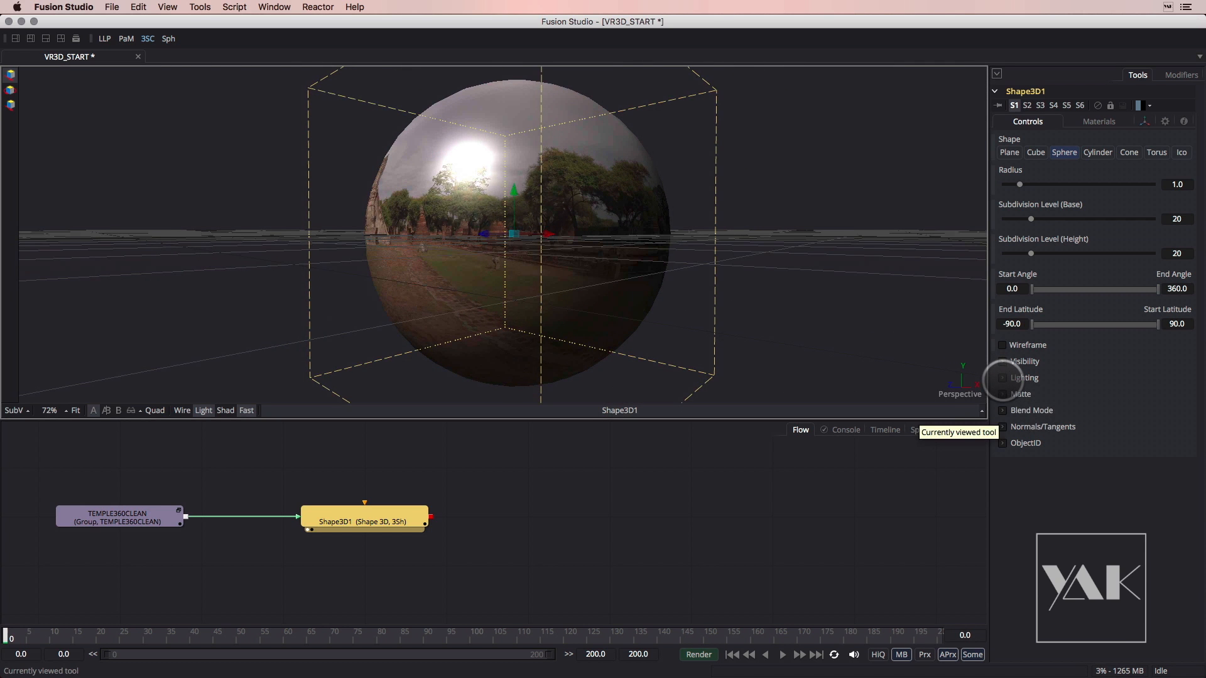
Turn off Affected by Lights for the sphere and examine its texture from outside and inside
{"action": "left_click", "coordinate": [1003, 379]}
{"action": "left_click", "coordinate": [1014, 392]}
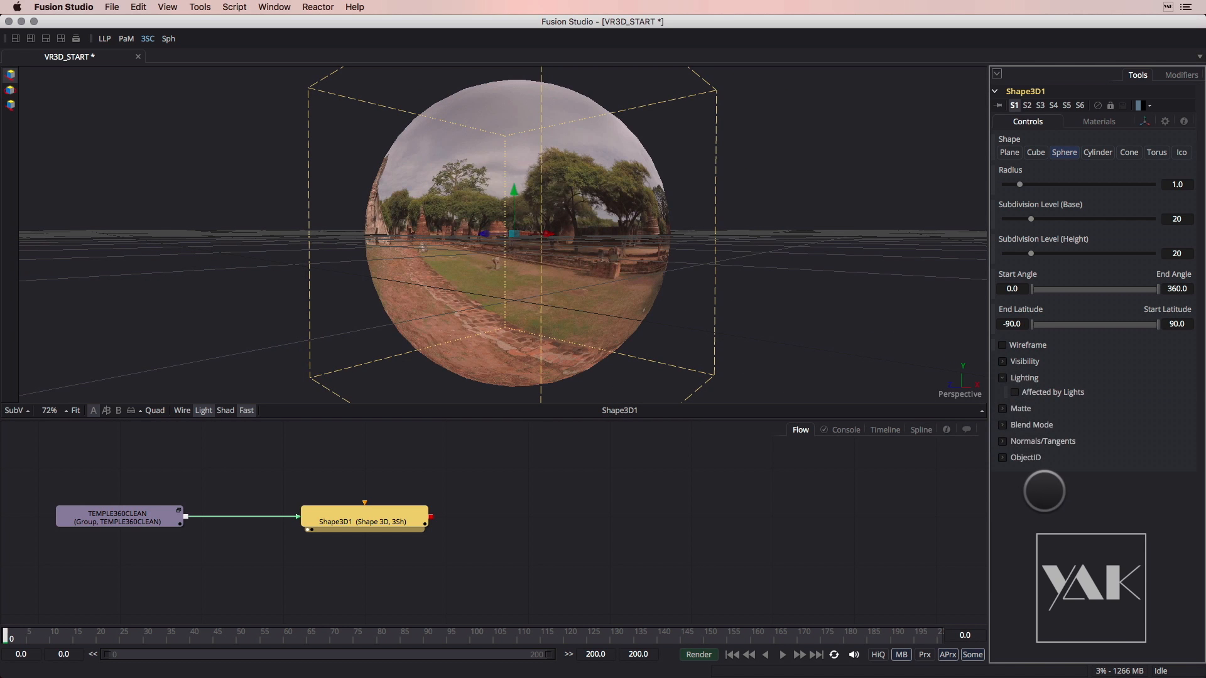
{"action": "left_click_drag", "start_coordinate": [566, 268], "coordinate": [288, 292]}
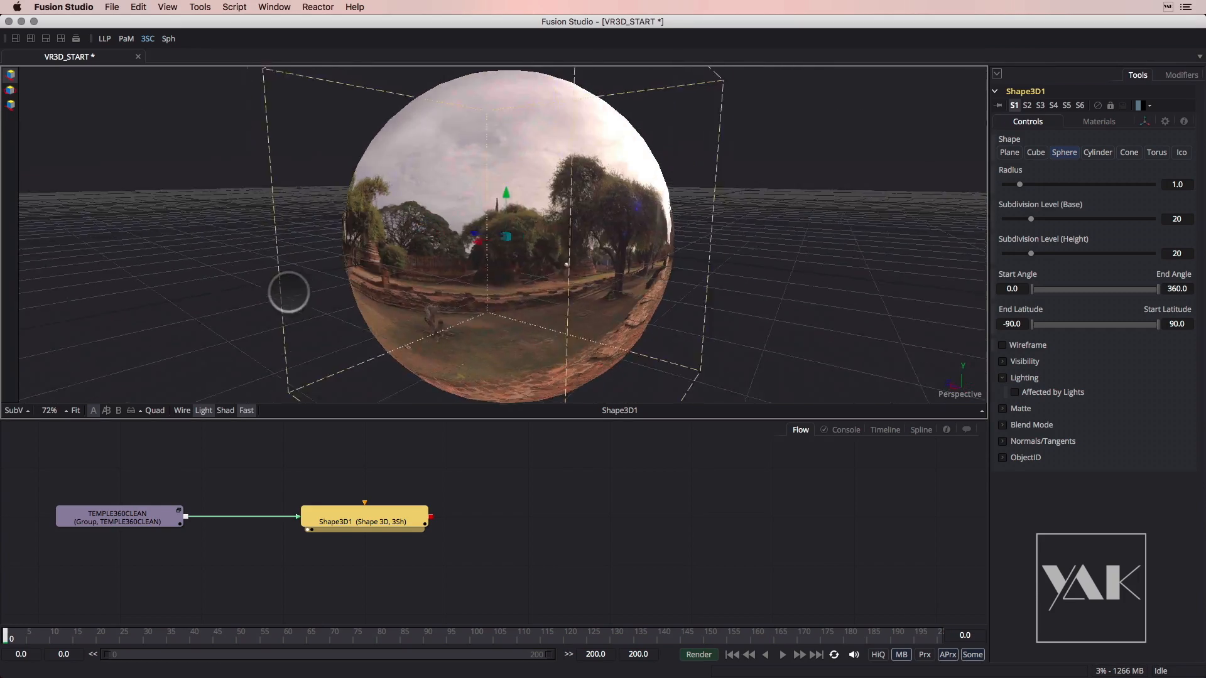
{"action": "left_click_drag", "start_coordinate": [387, 318], "coordinate": [248, 295]}
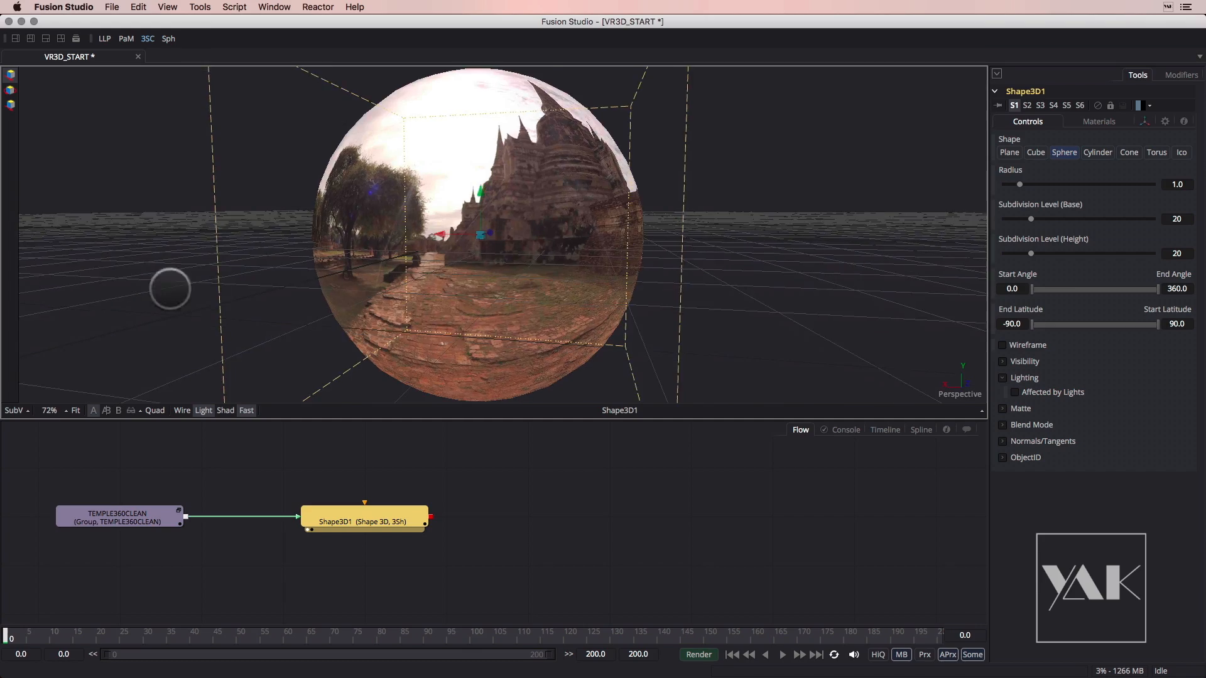
{"action": "left_click_drag", "start_coordinate": [429, 301], "coordinate": [687, 235]}
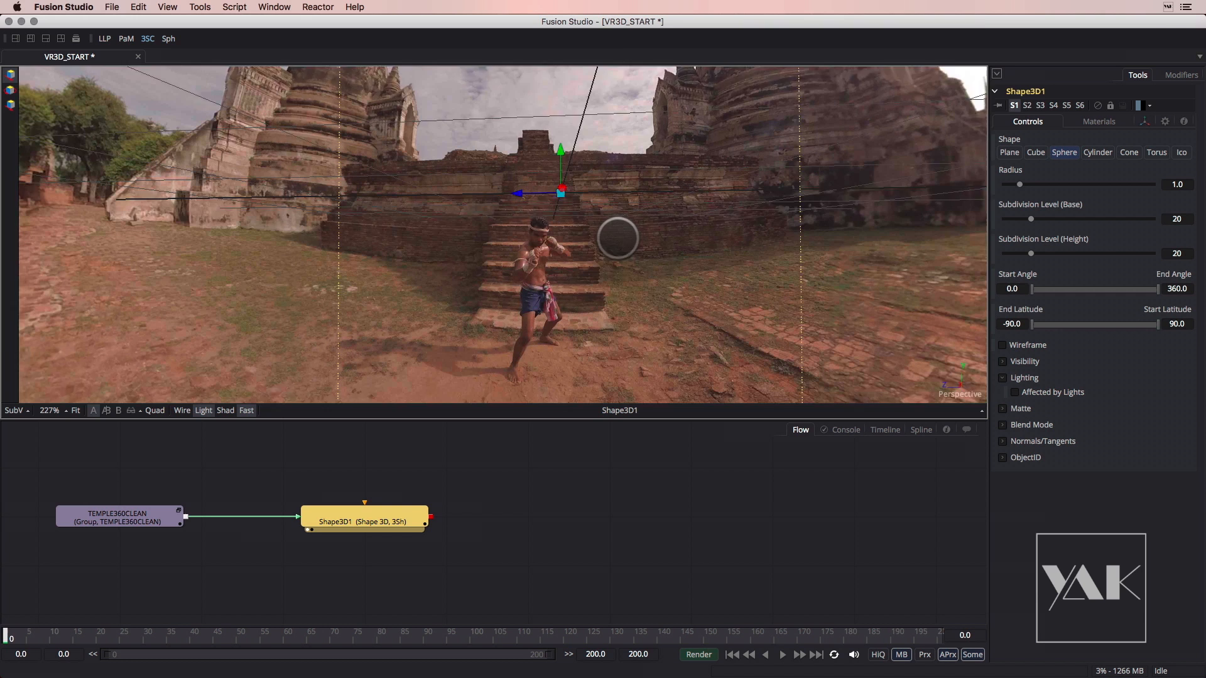
Set the sphere's base and height subdivision levels to 40 and its radius to 2
{"action": "double_click", "coordinate": [1174, 218]}
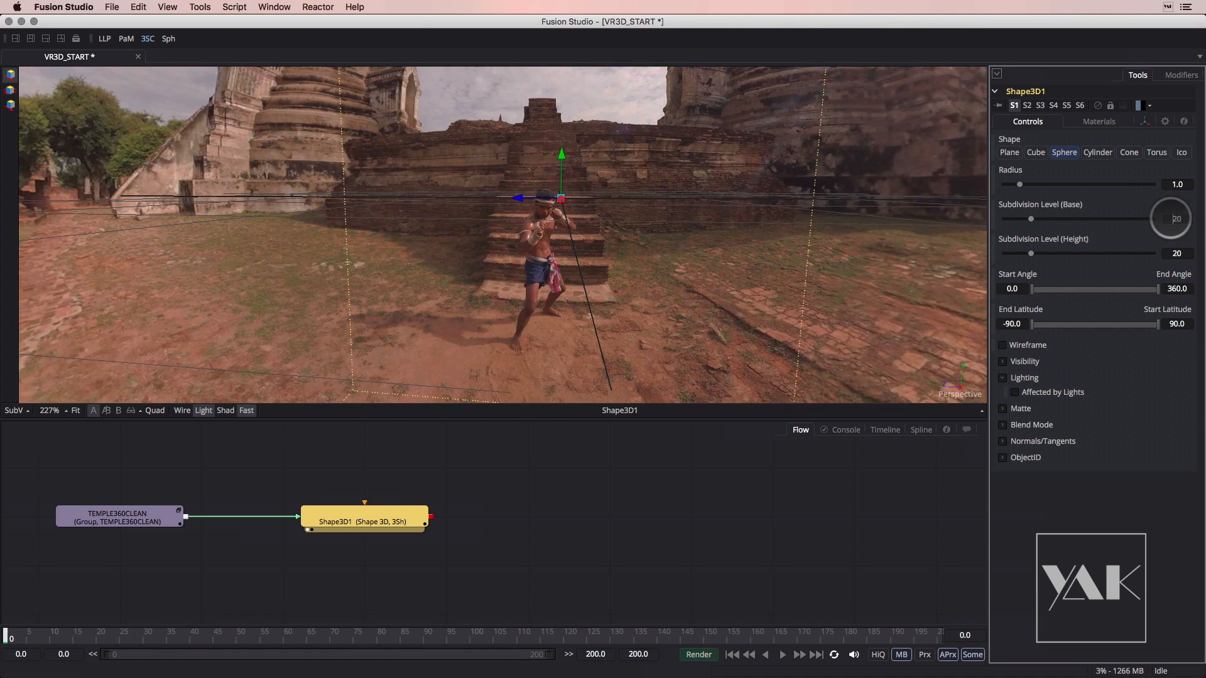
{"action": "type", "text": "40"}
{"action": "key", "text": "Tab"}
{"action": "type", "text": "40"}
{"action": "double_click", "coordinate": [1174, 184]}
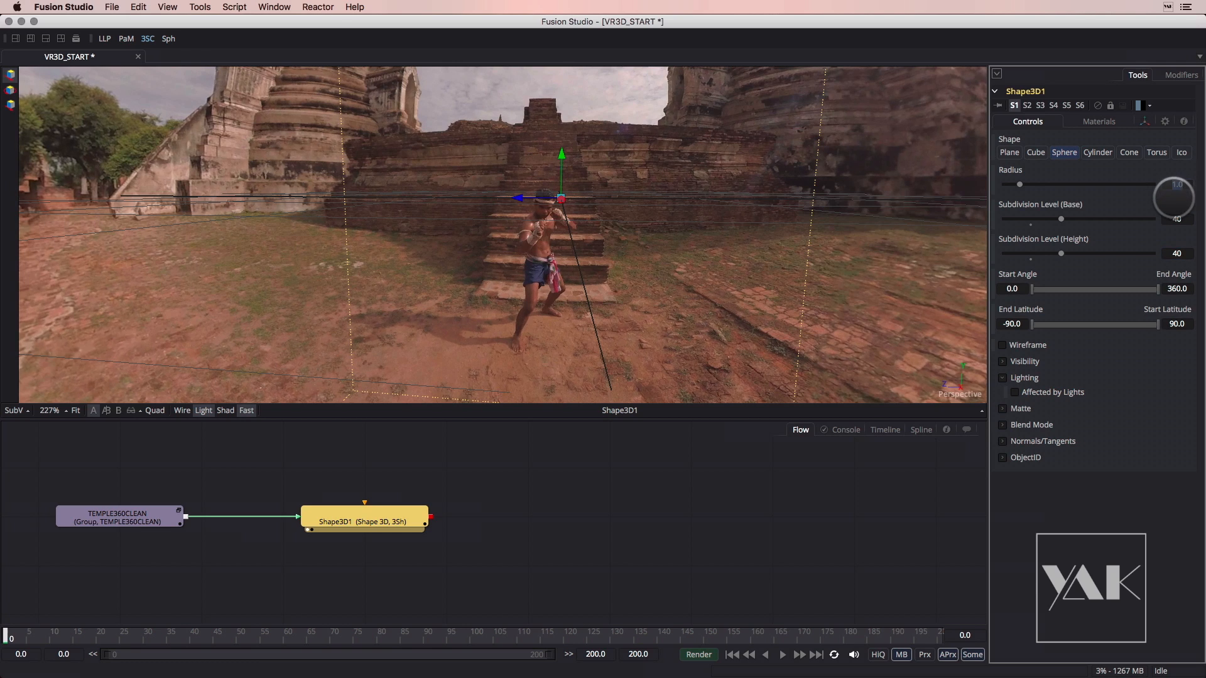
{"action": "type", "text": "2"}
{"action": "key", "text": "Tab"}
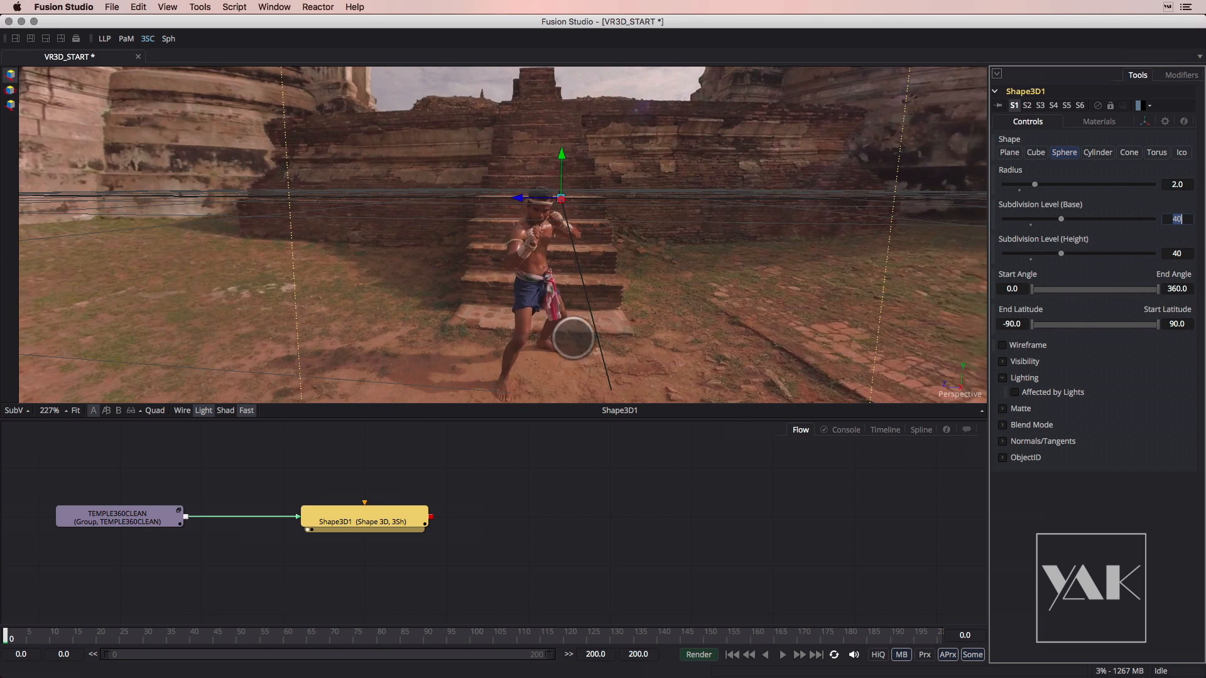
{"action": "left_click_drag", "start_coordinate": [573, 338], "coordinate": [602, 298]}
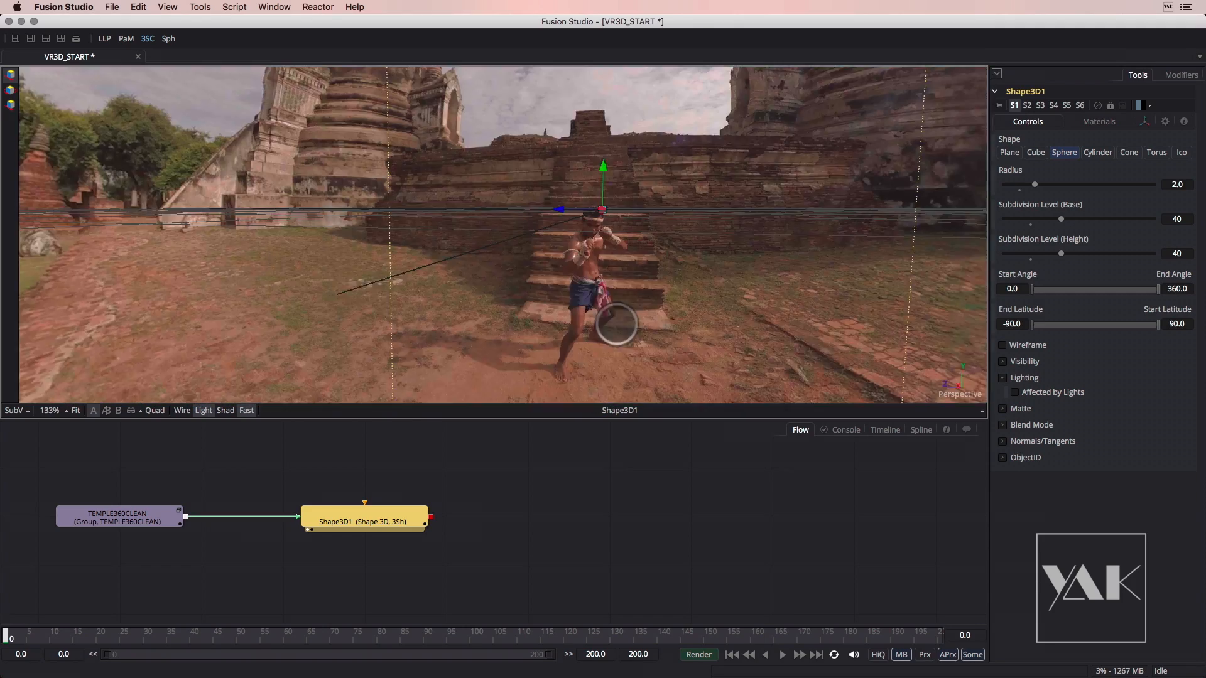
{"action": "left_click_drag", "start_coordinate": [549, 263], "coordinate": [568, 296]}
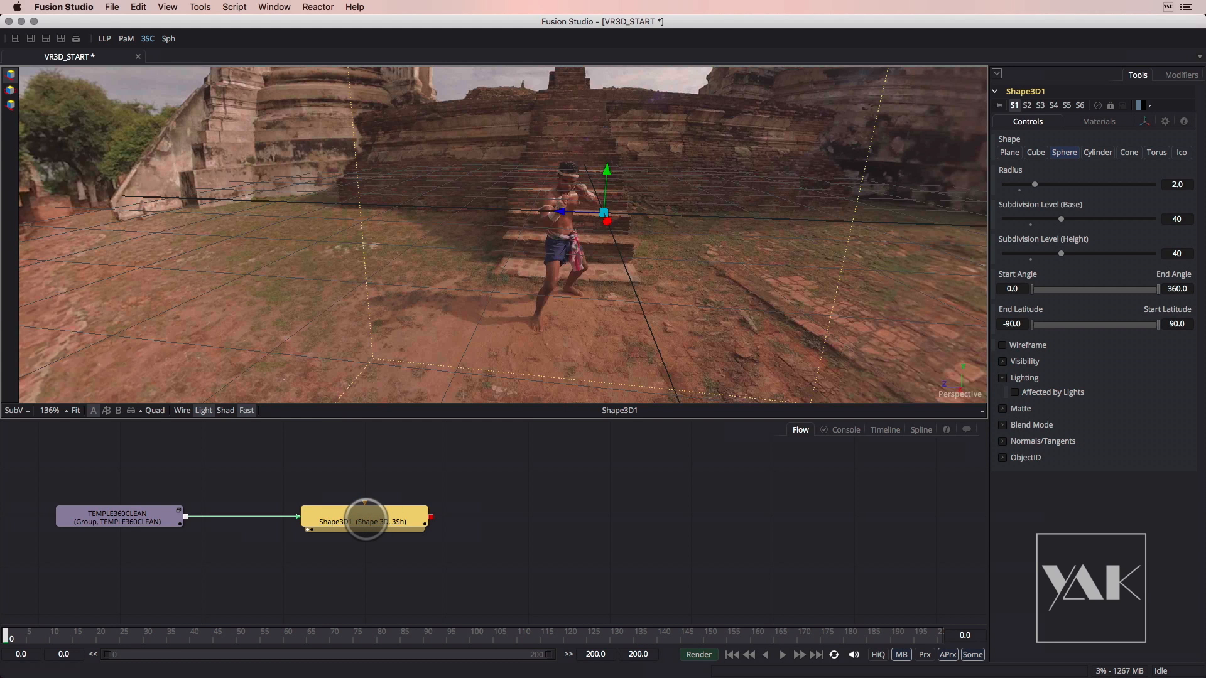
Add a Merge 3D node connected after Shape3D1
{"action": "left_click_drag", "start_coordinate": [603, 291], "coordinate": [315, 271]}
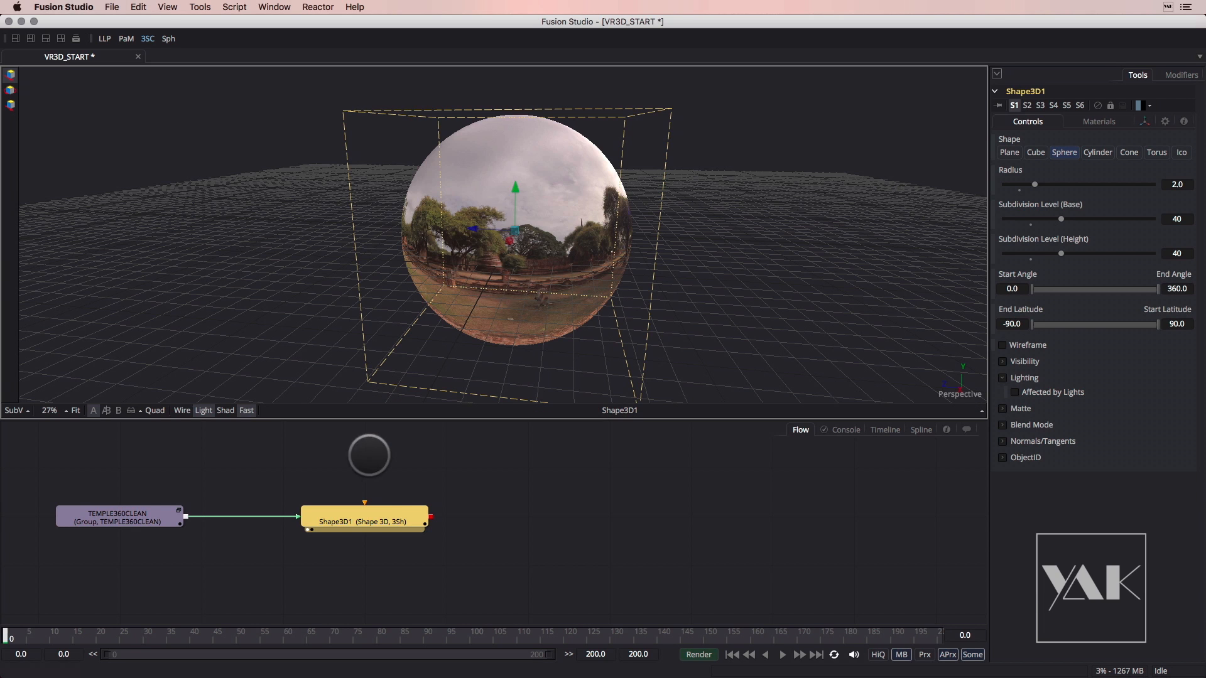
{"action": "left_click", "coordinate": [393, 518]}
{"action": "key", "text": "ctrl+space"}
{"action": "type", "text": "merge"}
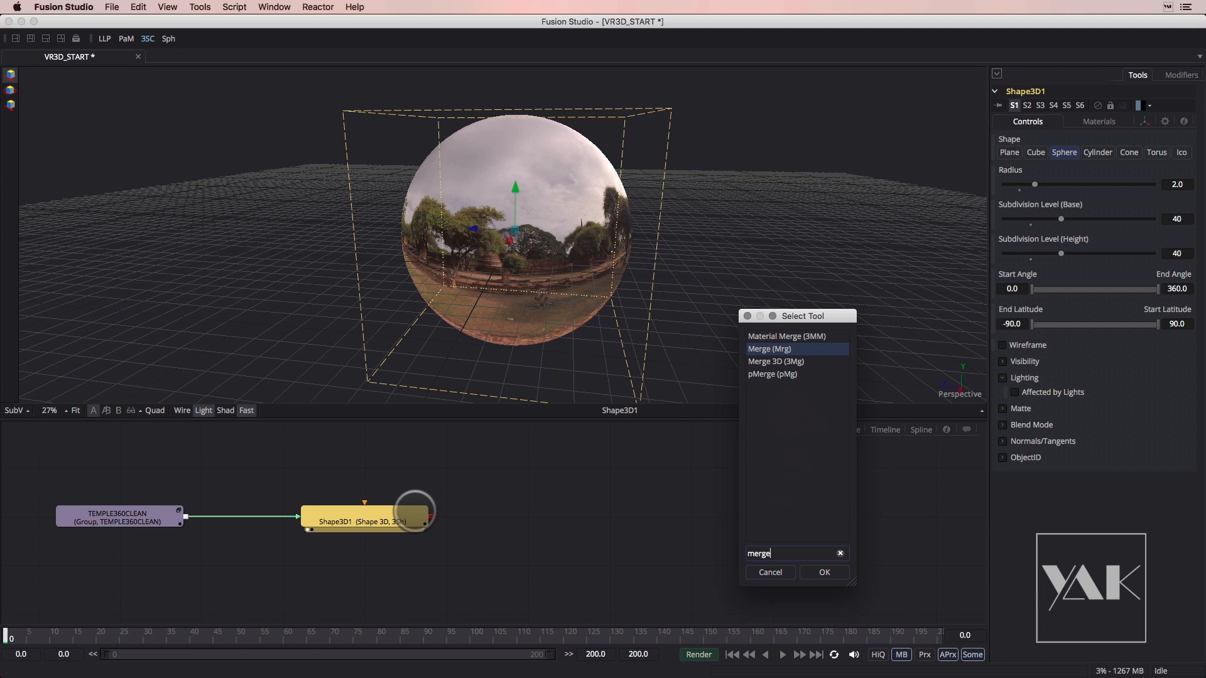
{"action": "left_click", "coordinate": [776, 362]}
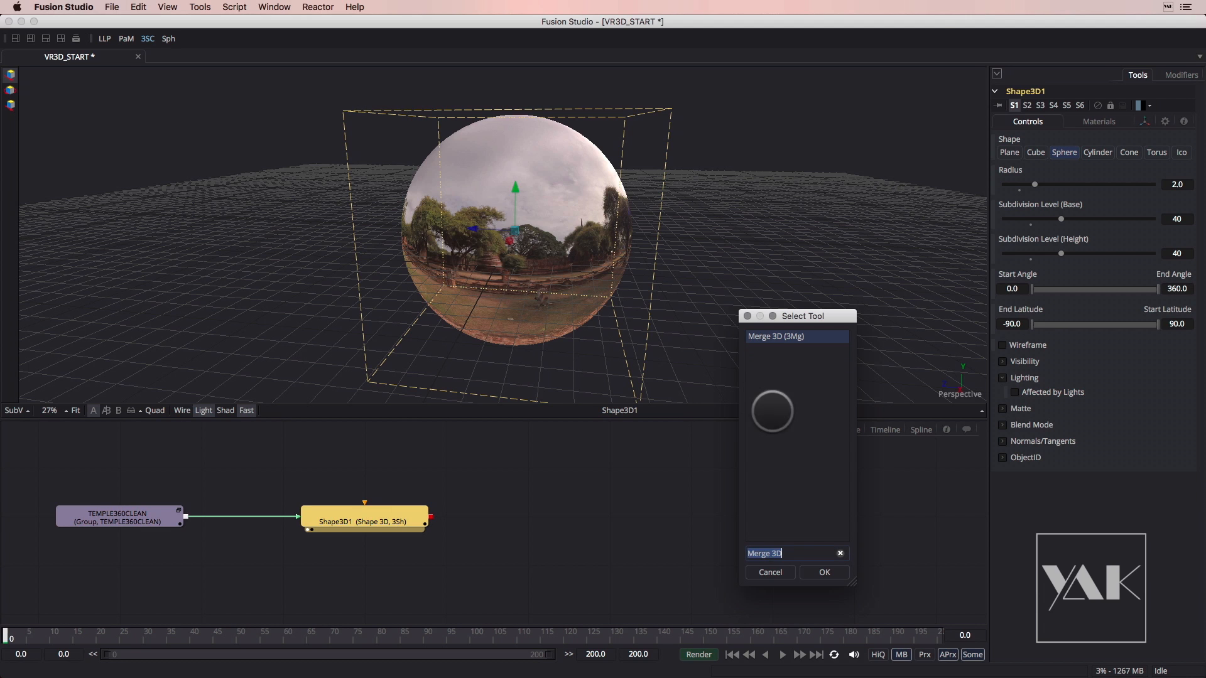
{"action": "key", "text": "Return"}
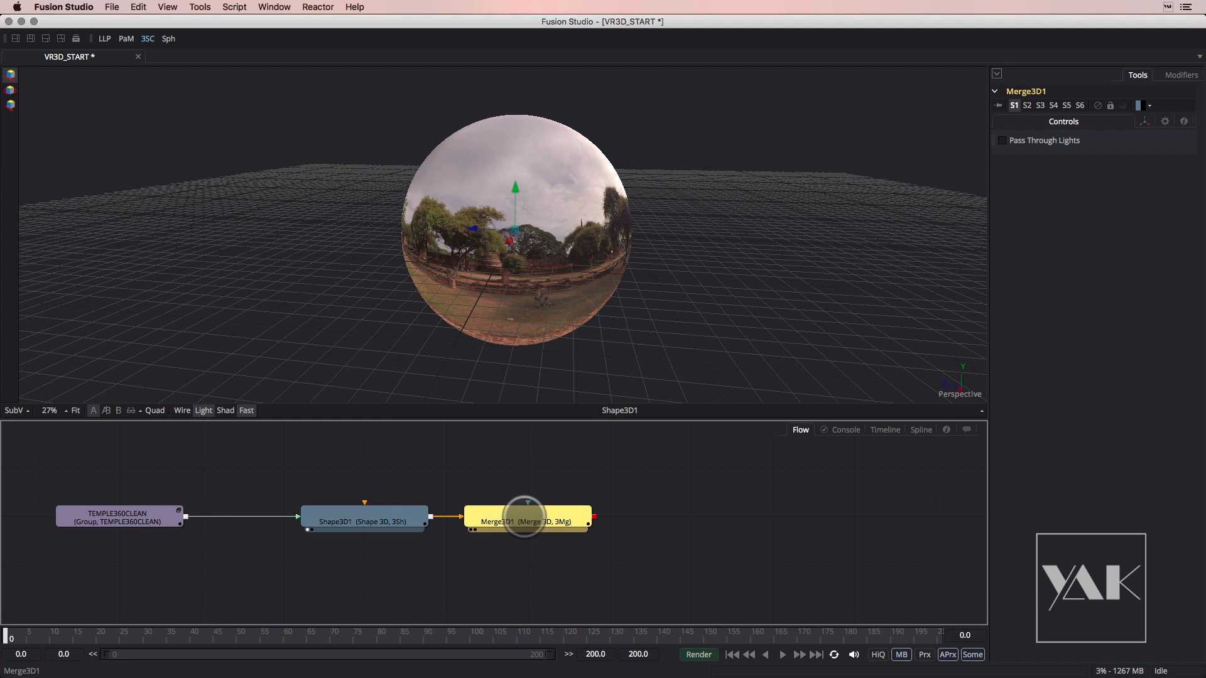
View the Merge3D1 scene and move its node farther from Shape3D1 in the flow
{"action": "left_click_drag", "start_coordinate": [526, 510], "coordinate": [523, 171]}
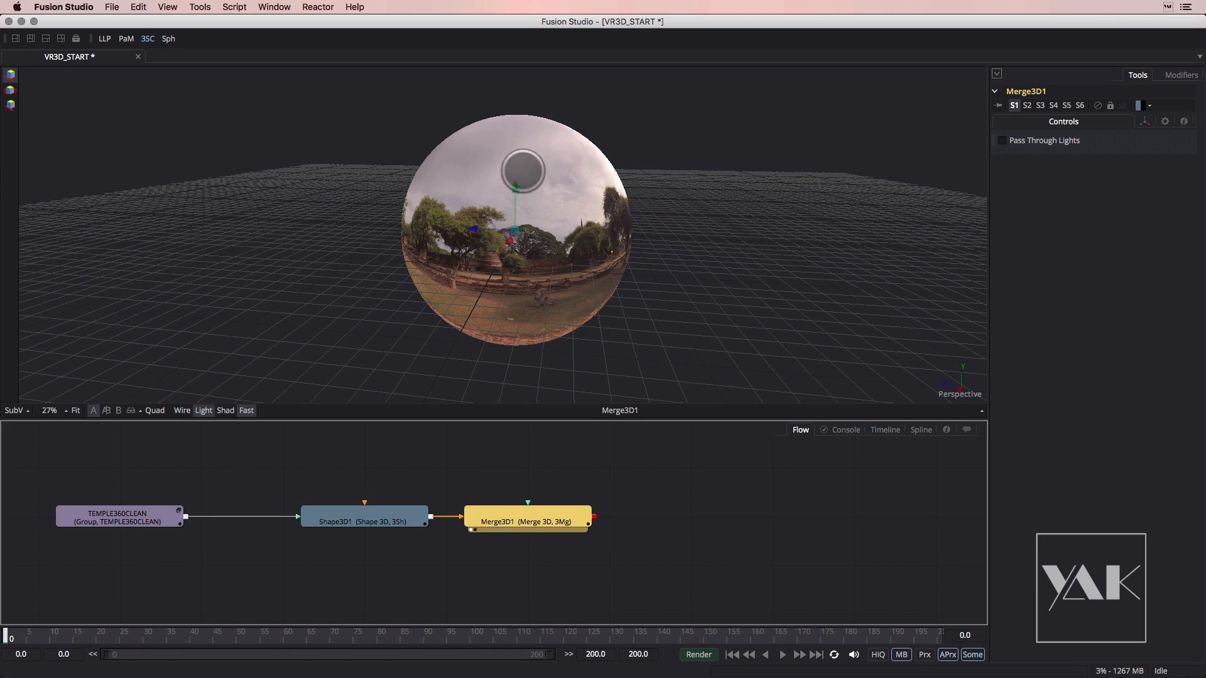
{"action": "left_click_drag", "start_coordinate": [507, 267], "coordinate": [533, 289]}
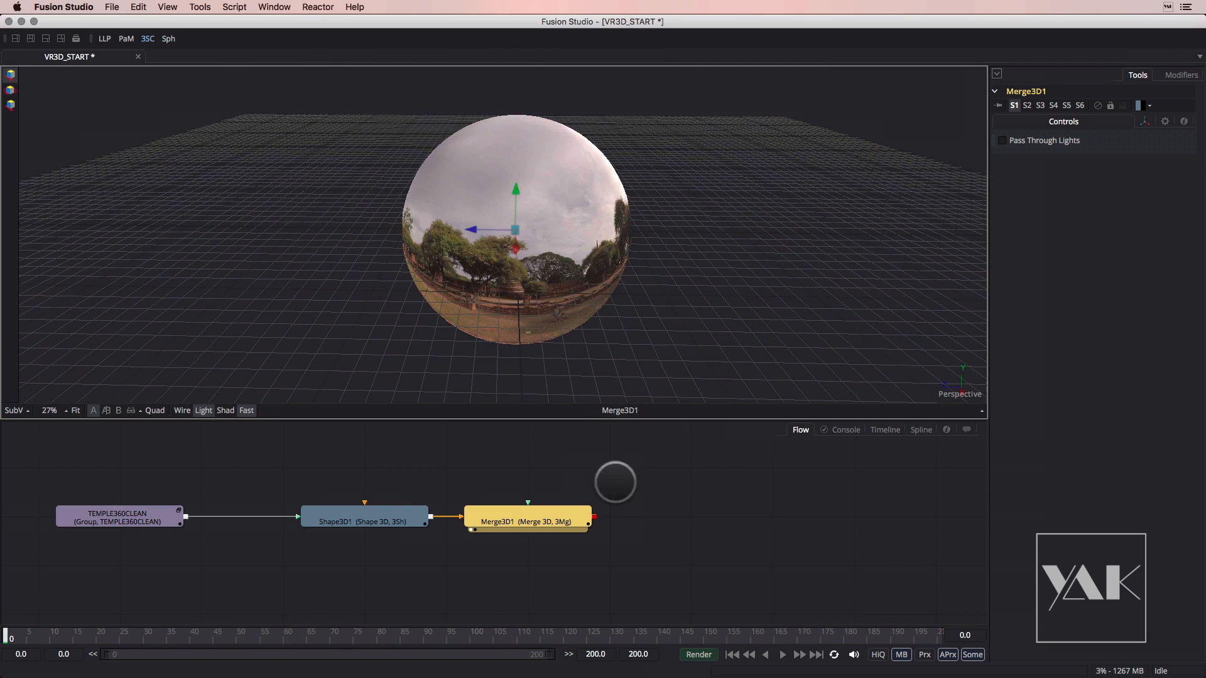
{"action": "left_click_drag", "start_coordinate": [512, 516], "coordinate": [572, 512]}
{"action": "left_click_drag", "start_coordinate": [570, 517], "coordinate": [613, 521]}
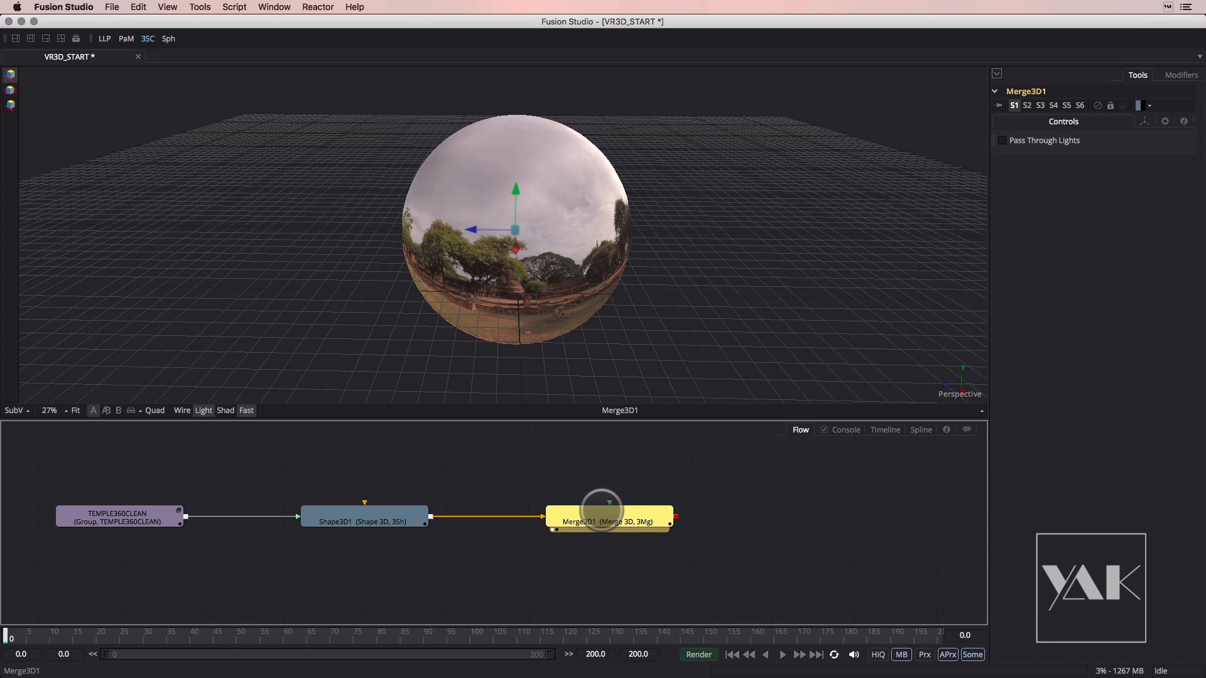
Add a Renderer 3D node after Merge3D1, space it out in the flow and view its rendered image
{"action": "key", "text": "shift+space"}
{"action": "type", "text": "render"}
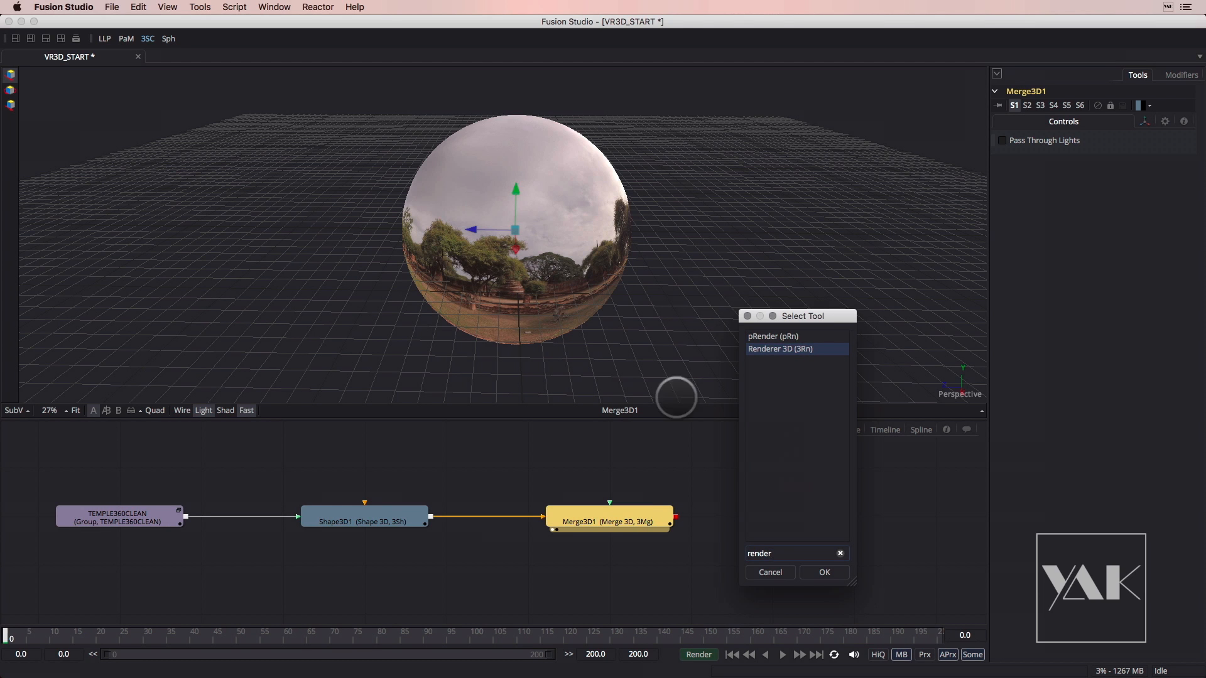
{"action": "left_click", "coordinate": [823, 572]}
{"action": "left_click_drag", "start_coordinate": [761, 515], "coordinate": [816, 515]}
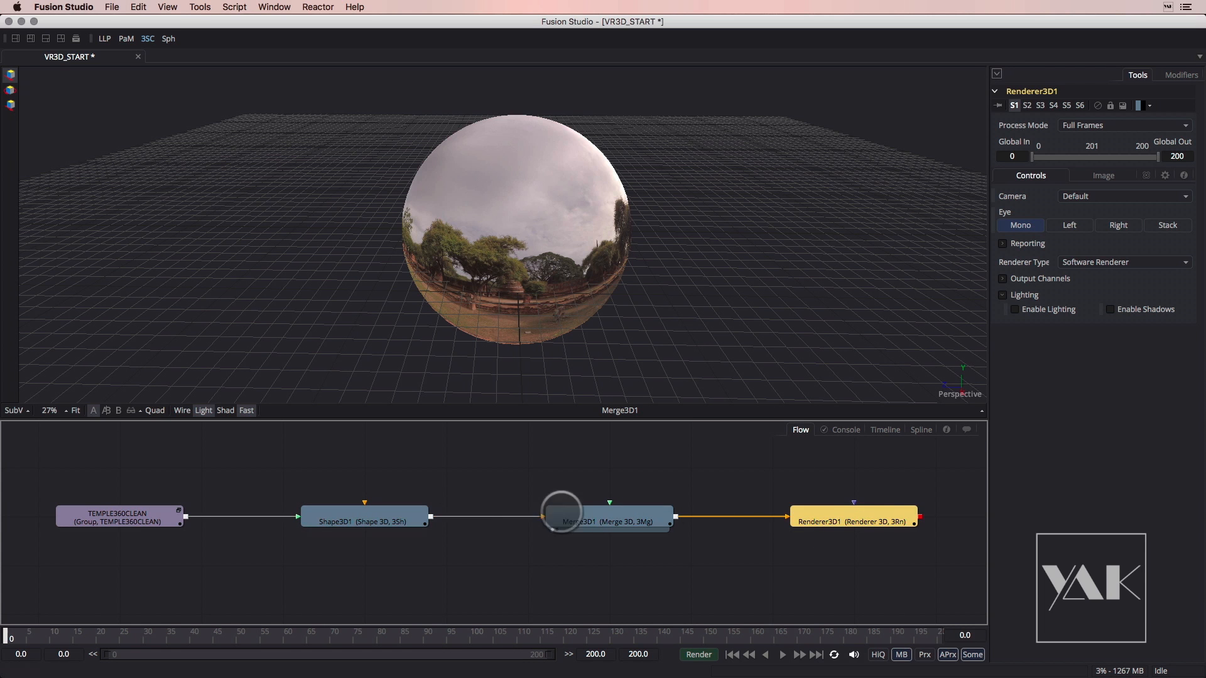
{"action": "left_click_drag", "start_coordinate": [752, 297], "coordinate": [730, 283]}
{"action": "mouse_move", "coordinate": [566, 313]}
{"action": "left_mouse_down"}
{"action": "mouse_move", "coordinate": [415, 285]}
{"action": "mouse_move", "coordinate": [546, 261]}
{"action": "mouse_move", "coordinate": [571, 293]}
{"action": "left_mouse_up"}
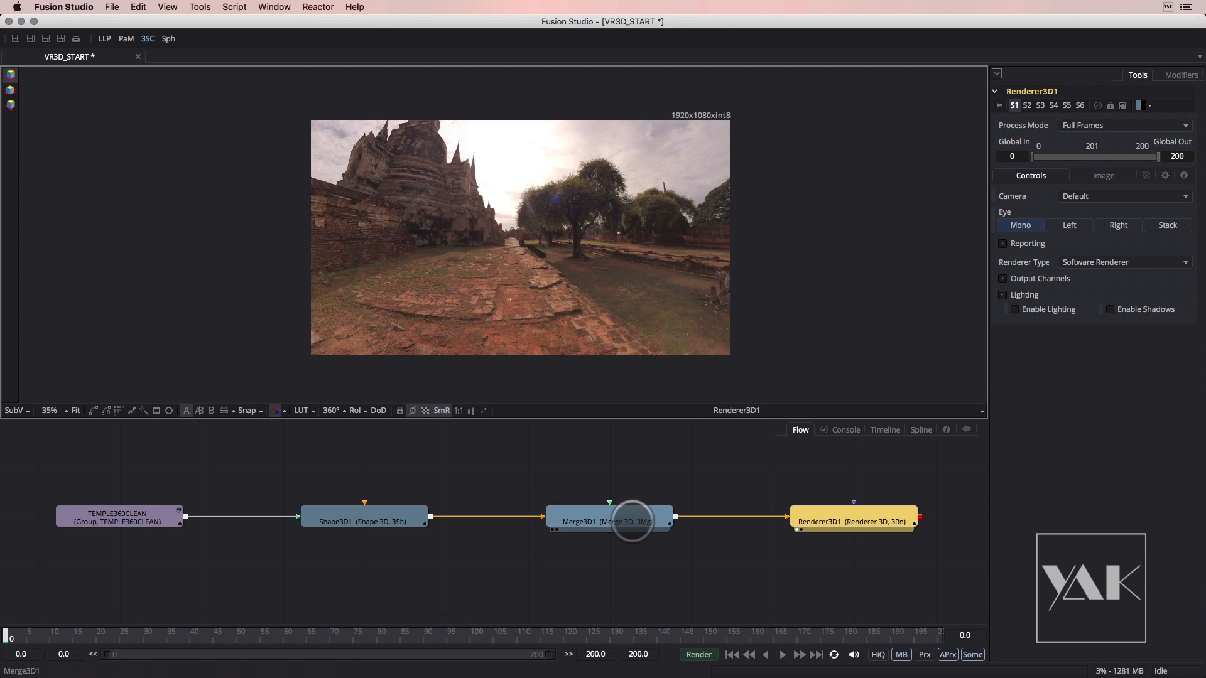
Display the TEMPLE360CLEAN source footage in the viewer and look across its full panorama
{"action": "left_click_drag", "start_coordinate": [121, 510], "coordinate": [266, 264]}
{"action": "left_click_drag", "start_coordinate": [600, 285], "coordinate": [484, 267]}
{"action": "left_click_drag", "start_coordinate": [581, 311], "coordinate": [708, 317]}
{"action": "scroll", "coordinate": [619, 313], "scroll_direction": "up", "scroll_amount": 2}
{"action": "left_click_drag", "start_coordinate": [619, 313], "coordinate": [544, 310]}
{"action": "left_click", "coordinate": [617, 531]}
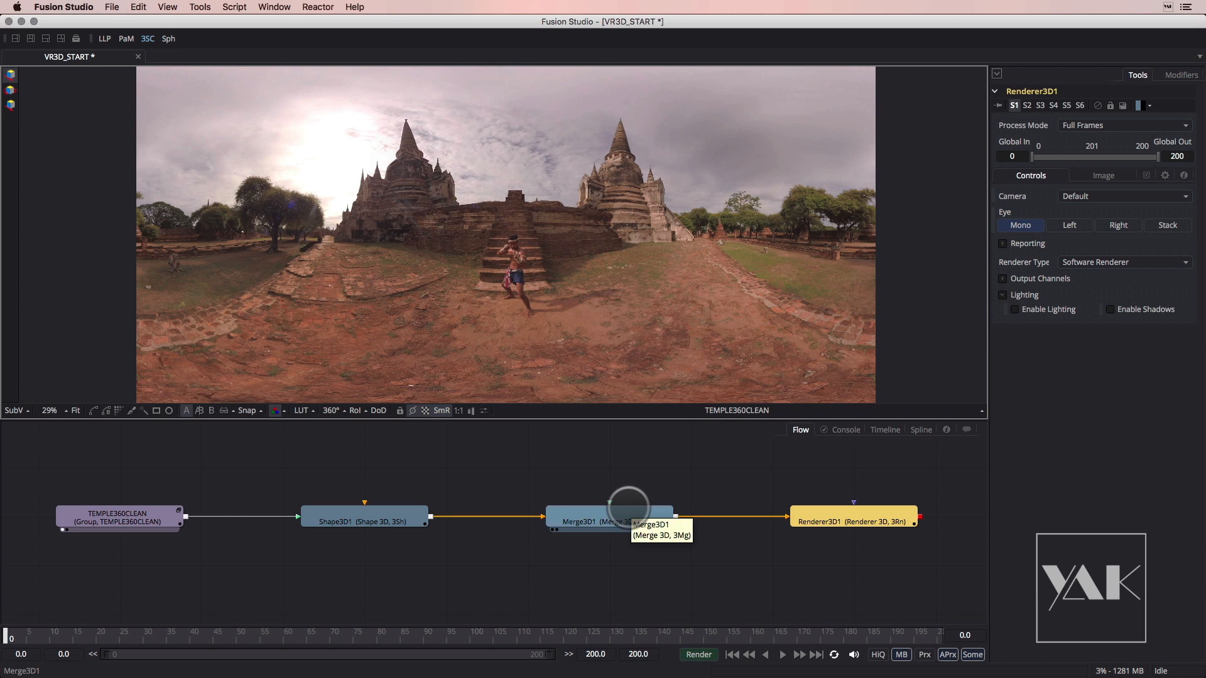
{"action": "left_click", "coordinate": [627, 474]}
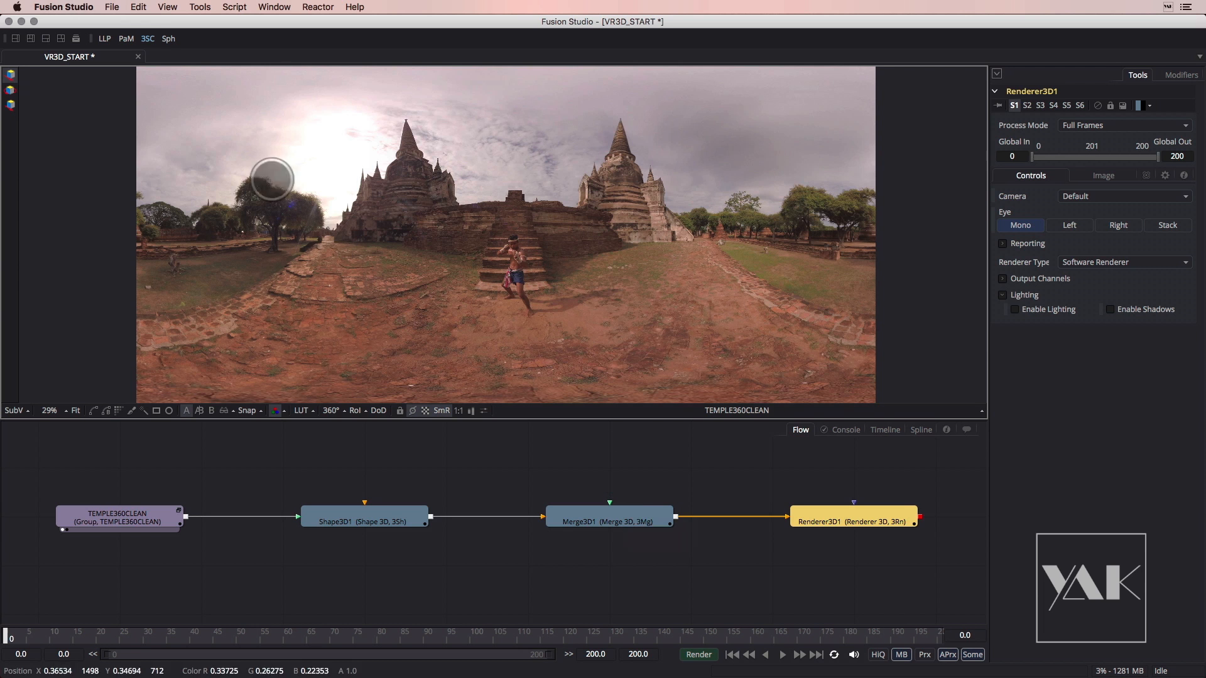
{"action": "left_click", "coordinate": [199, 6]}
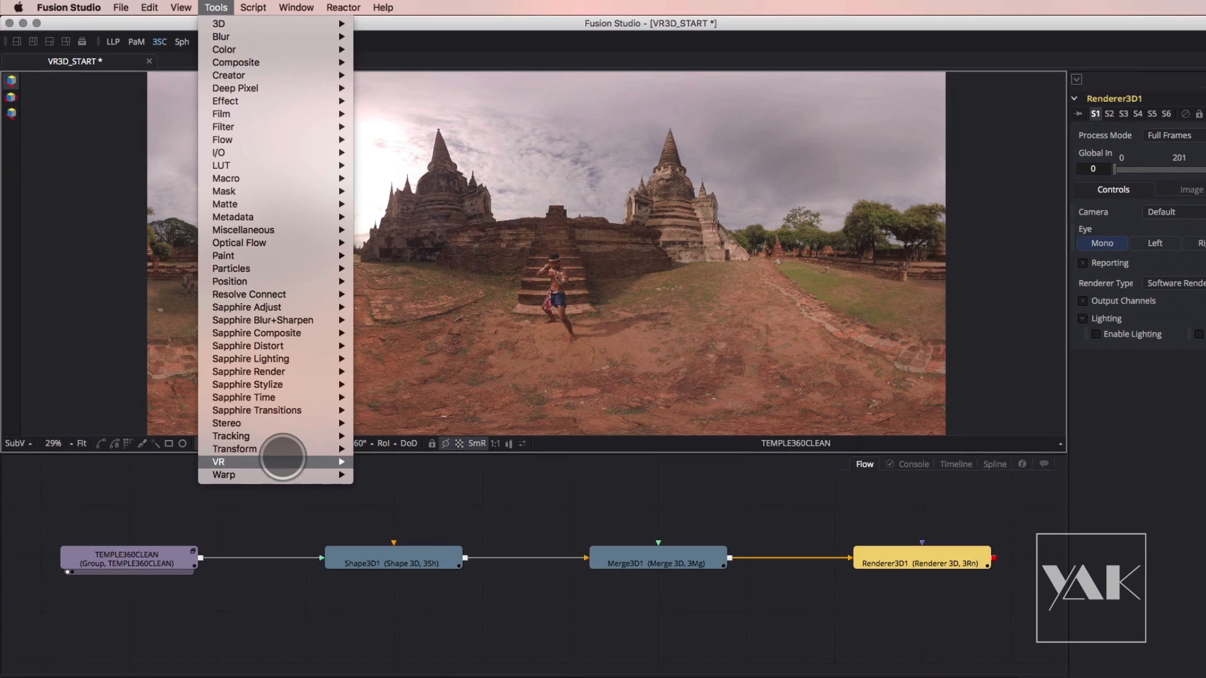
{"action": "mouse_move", "coordinate": [283, 462]}
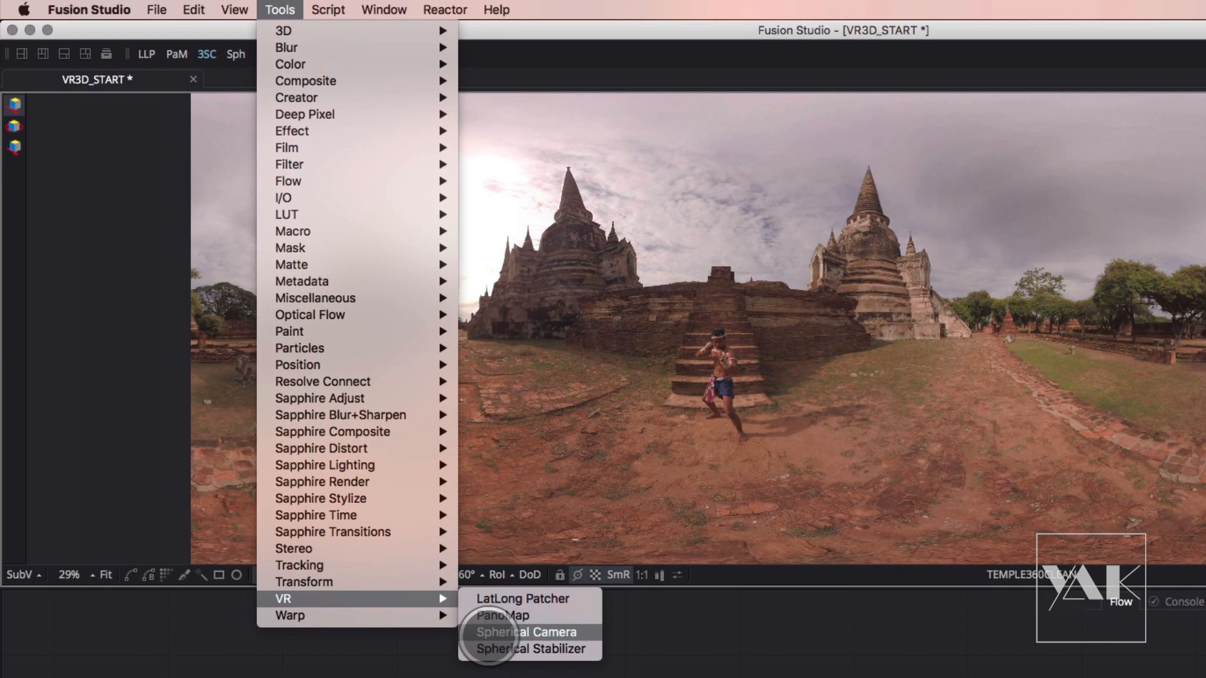
{"action": "left_click", "coordinate": [500, 633]}
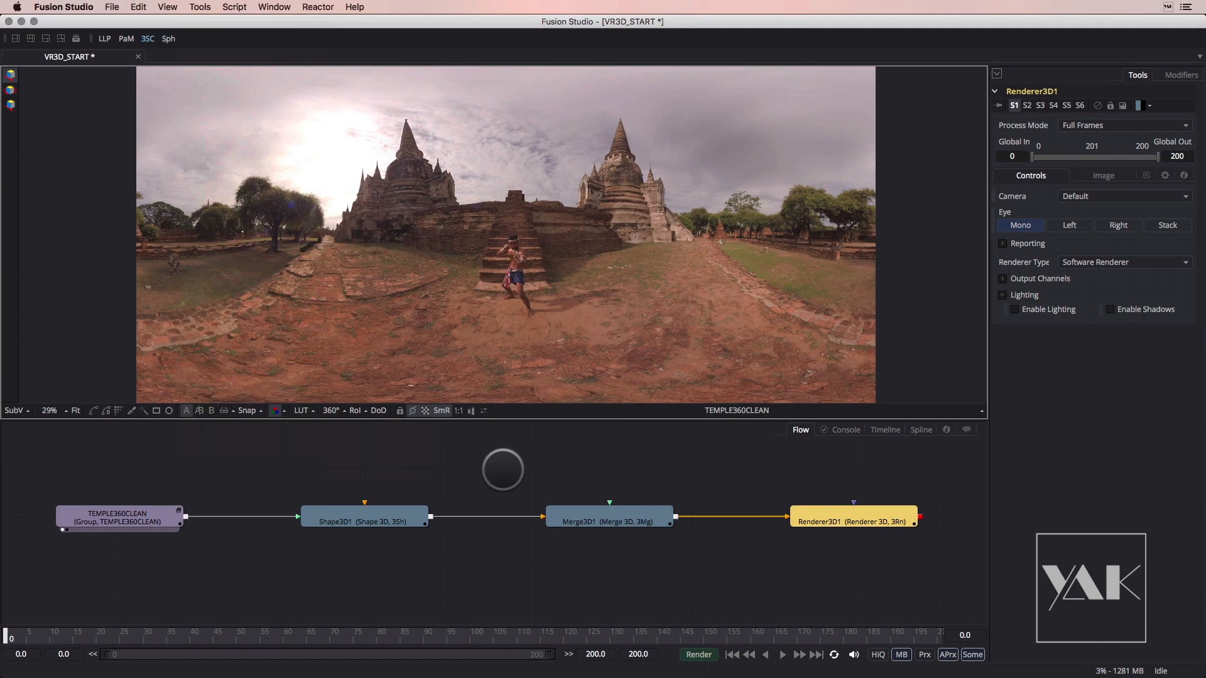
{"action": "right_click", "coordinate": [530, 493]}
{"action": "mouse_move", "coordinate": [566, 459]}
{"action": "mouse_move", "coordinate": [672, 657]}
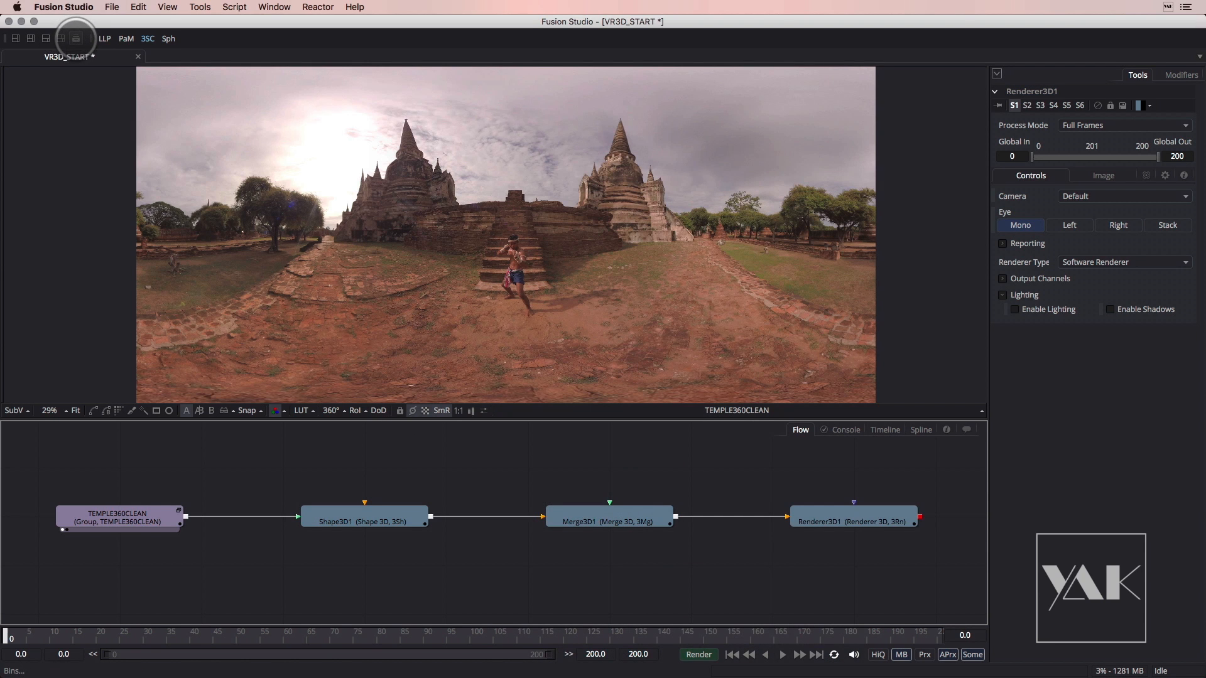
Add a Spherical Camera from the VR tools in the bins and place its node above Merge3D1
{"action": "left_click", "coordinate": [76, 39]}
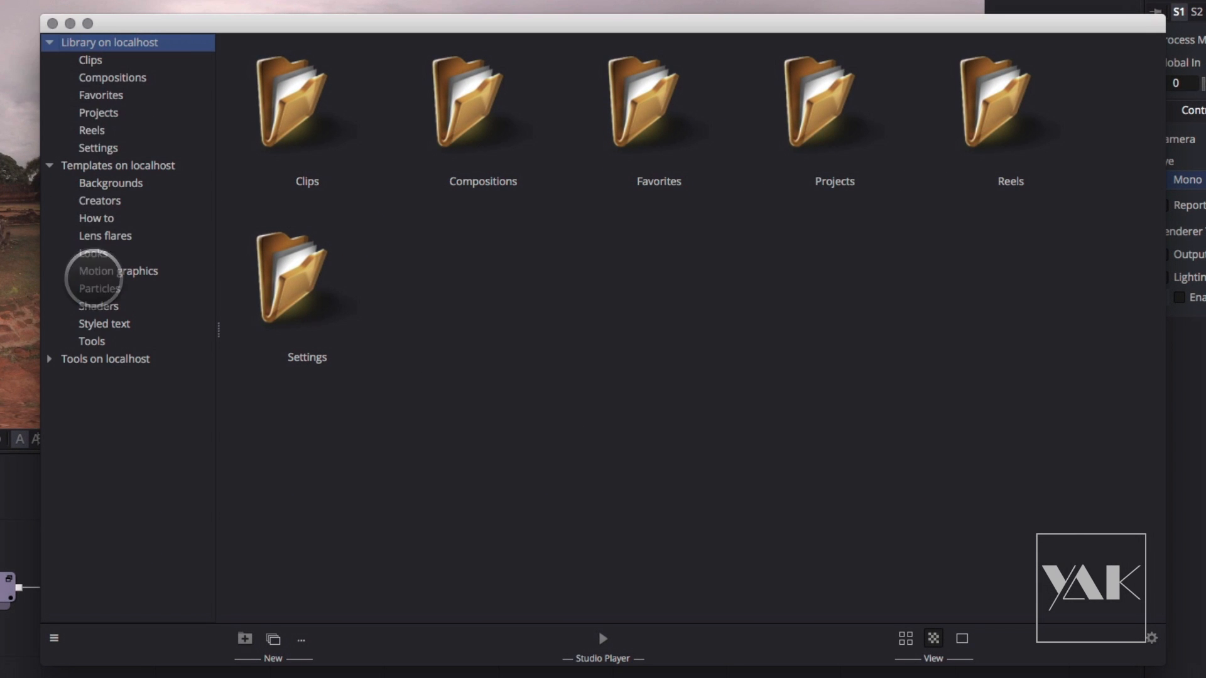
{"action": "left_click", "coordinate": [49, 358]}
{"action": "left_click_drag", "start_coordinate": [203, 389], "coordinate": [197, 619]}
{"action": "left_click", "coordinate": [94, 588]}
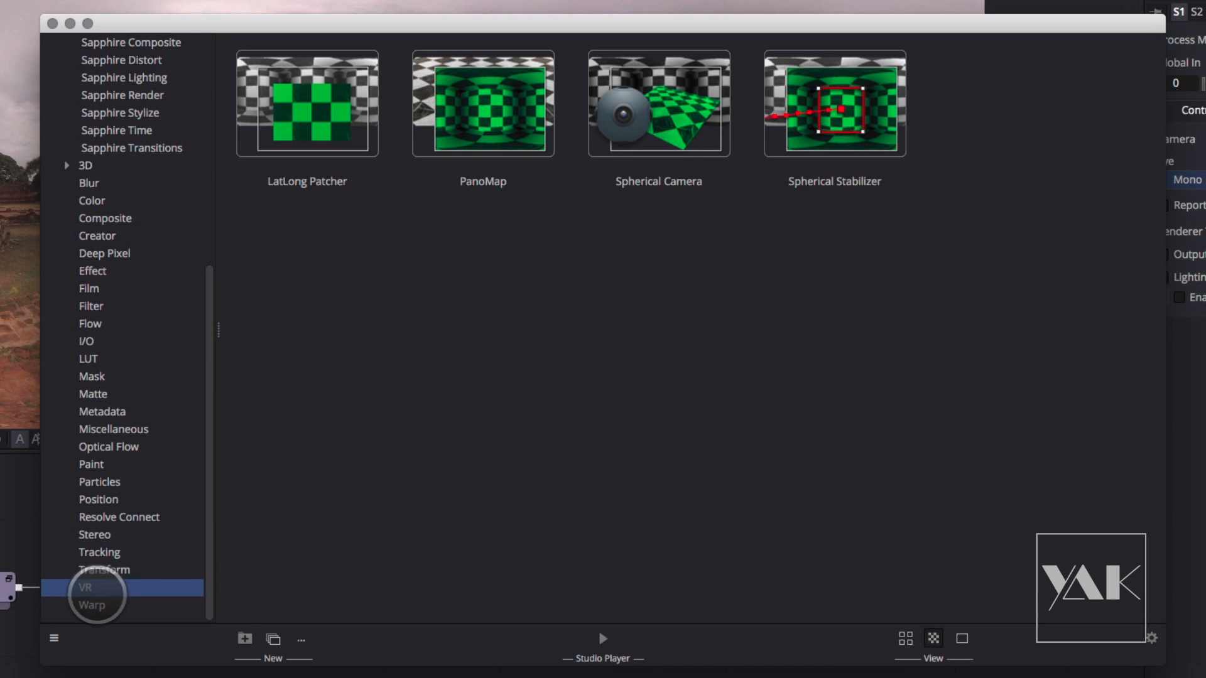
{"action": "left_click", "coordinate": [635, 108]}
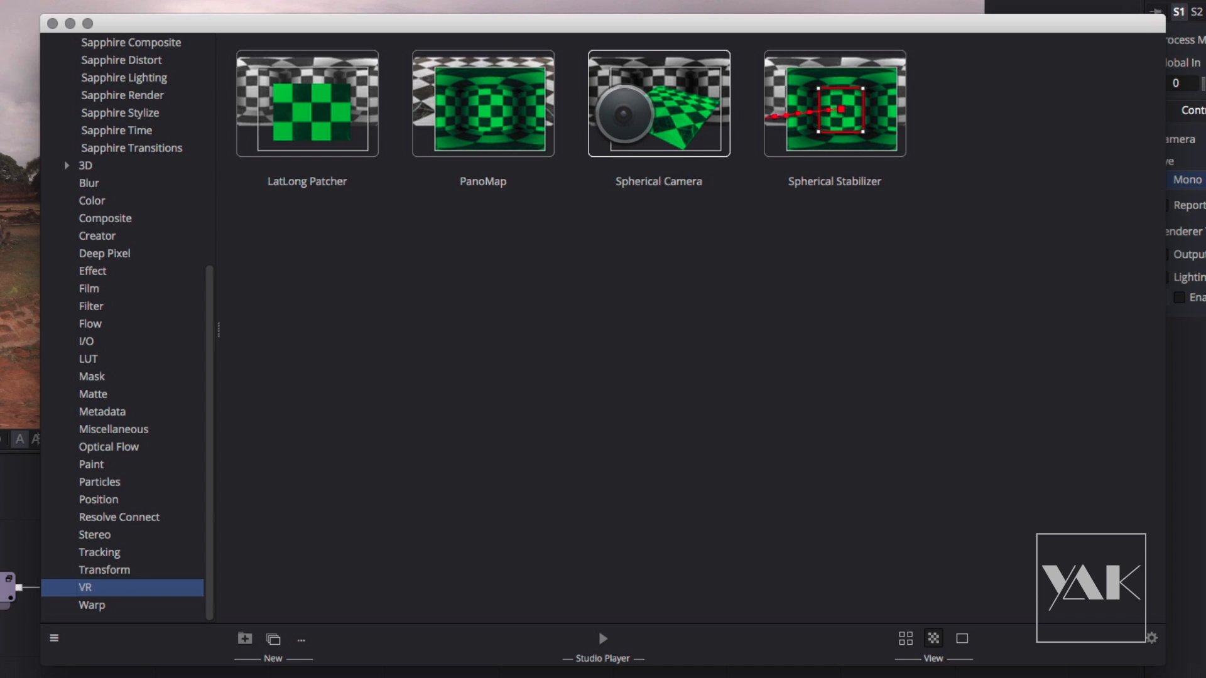
{"action": "double_click", "coordinate": [629, 109]}
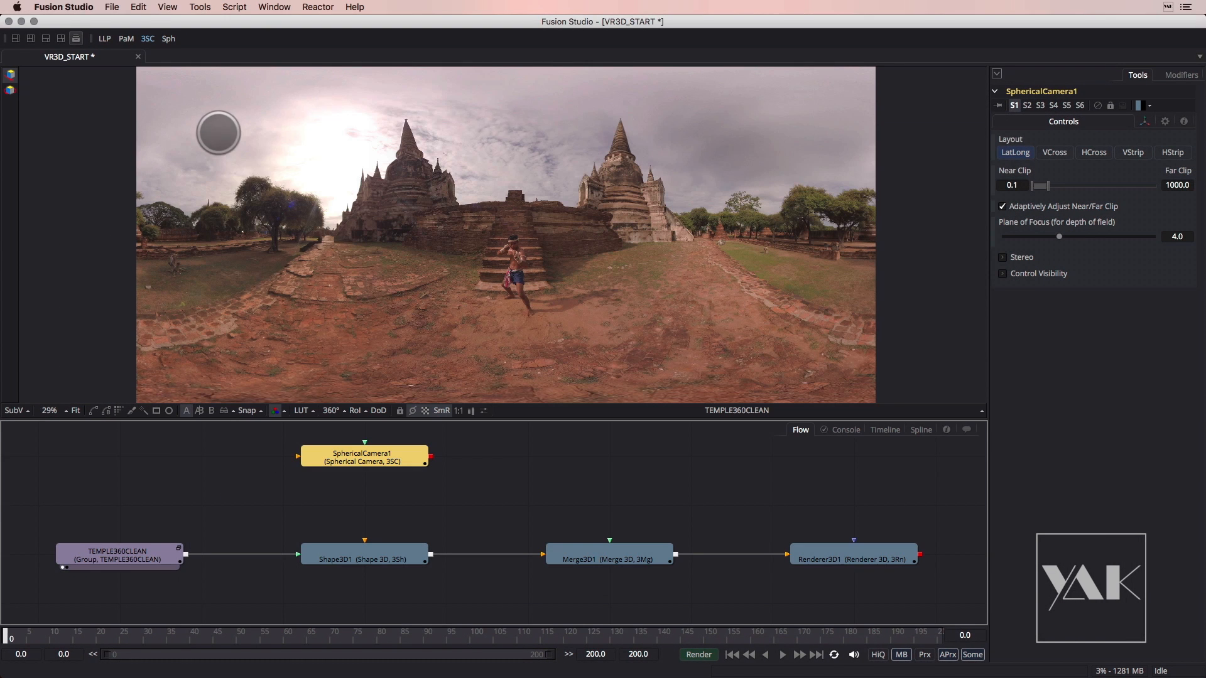
{"action": "left_click_drag", "start_coordinate": [354, 473], "coordinate": [597, 476]}
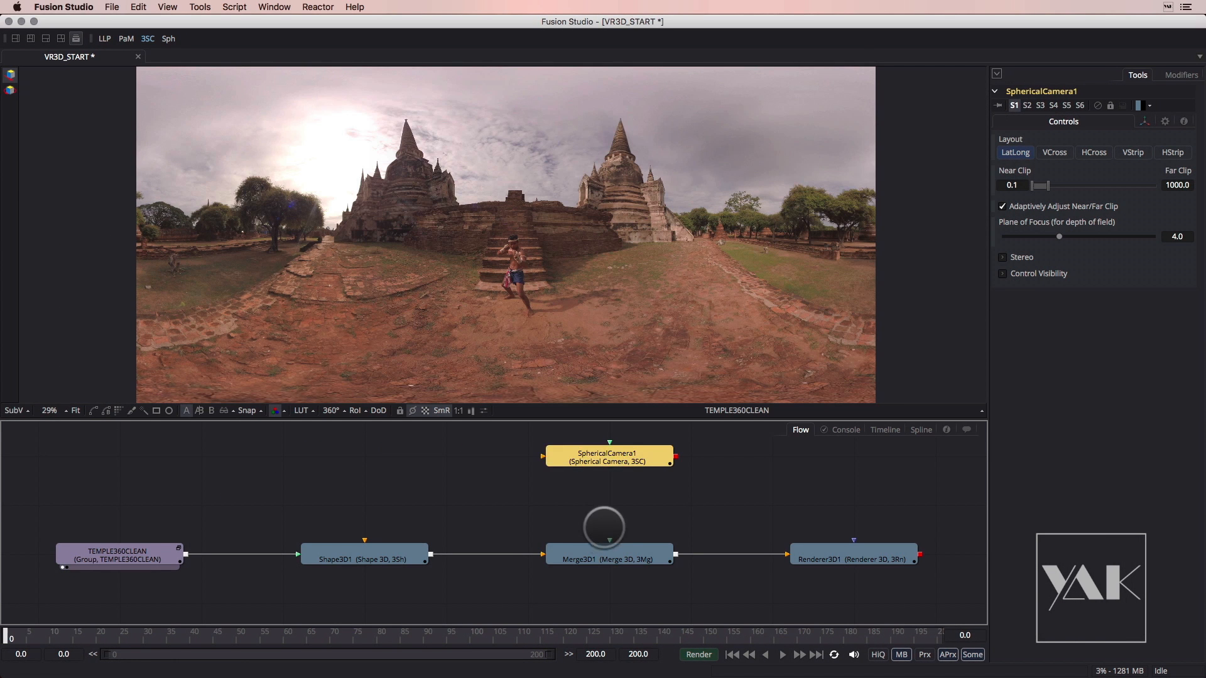
{"action": "left_click_drag", "start_coordinate": [676, 456], "coordinate": [608, 503]}
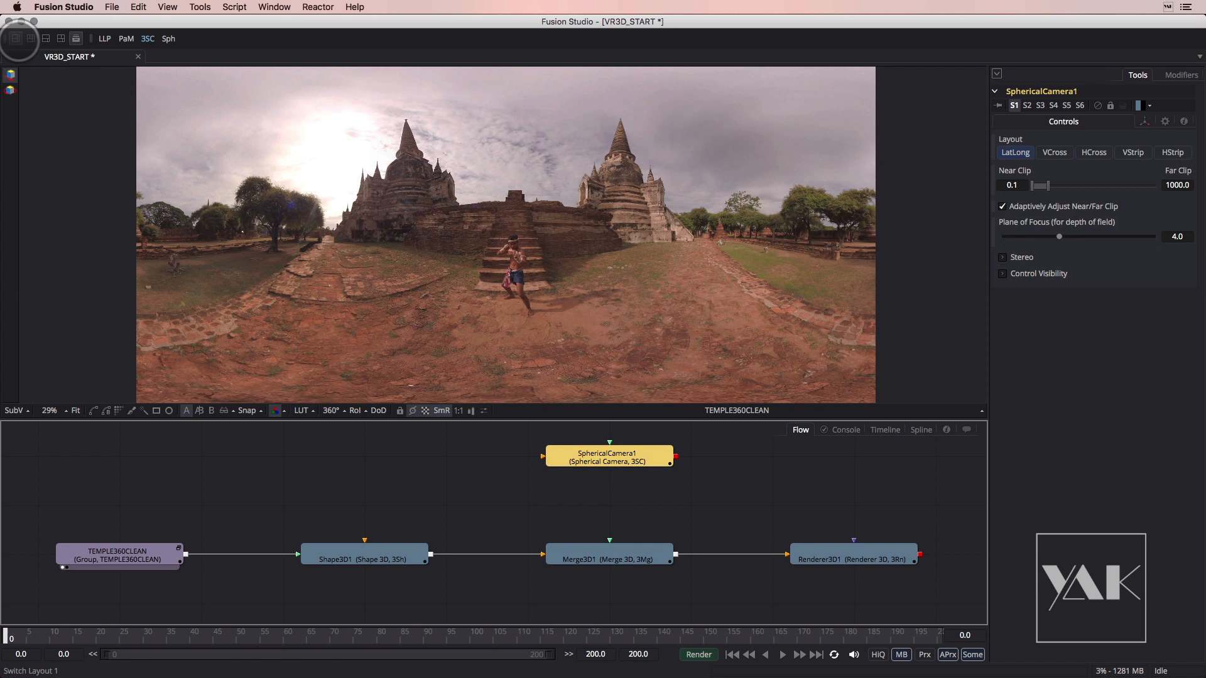
Switch to a two-viewer layout showing the Merge3D1 scene beside the Renderer3D1 output
{"action": "left_click", "coordinate": [30, 38]}
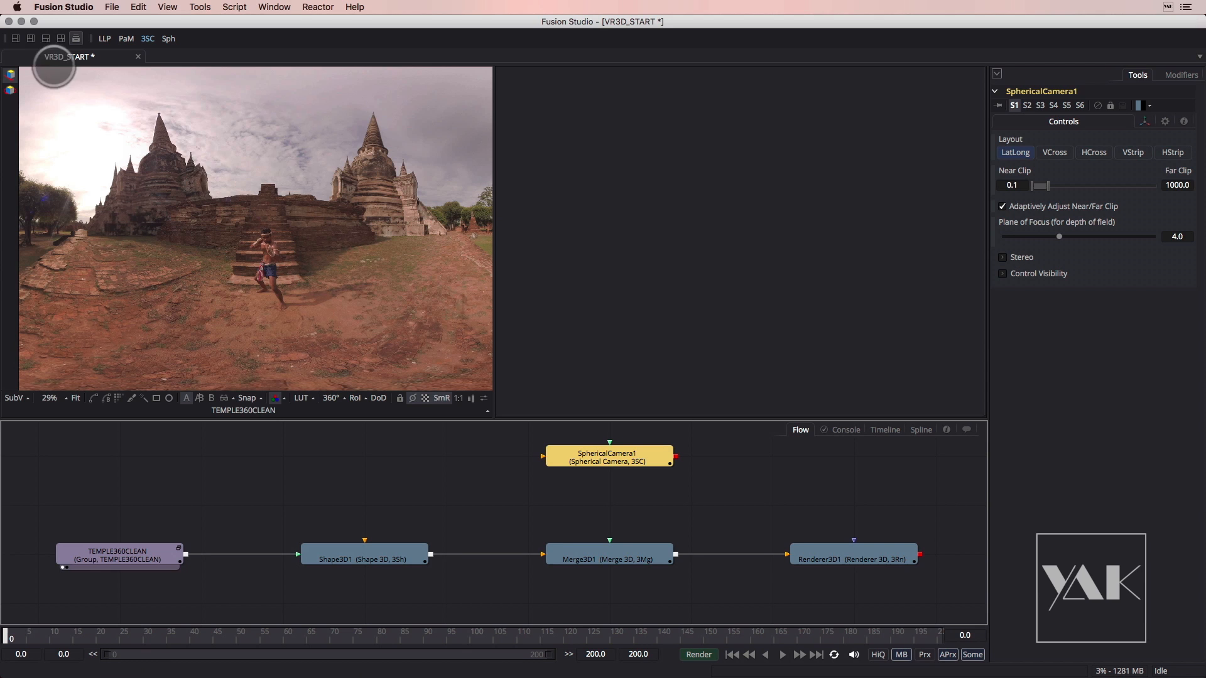
{"action": "left_click_drag", "start_coordinate": [603, 559], "coordinate": [268, 236]}
{"action": "left_click_drag", "start_coordinate": [285, 307], "coordinate": [444, 285]}
{"action": "left_click", "coordinate": [848, 558]}
{"action": "left_click_drag", "start_coordinate": [849, 557], "coordinate": [775, 272]}
{"action": "scroll", "coordinate": [685, 283], "scroll_direction": "down", "scroll_amount": 5}
{"action": "scroll", "coordinate": [757, 279], "scroll_direction": "down", "scroll_amount": 1}
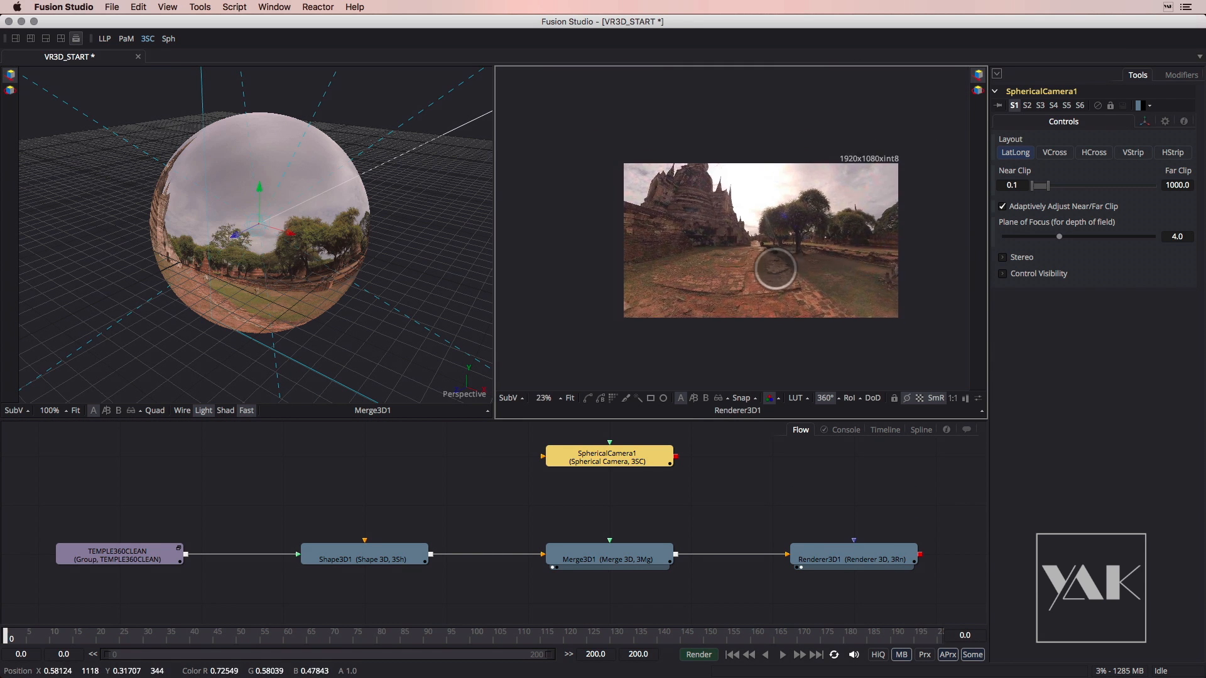
{"action": "scroll", "coordinate": [777, 272], "scroll_direction": "up", "scroll_amount": 1}
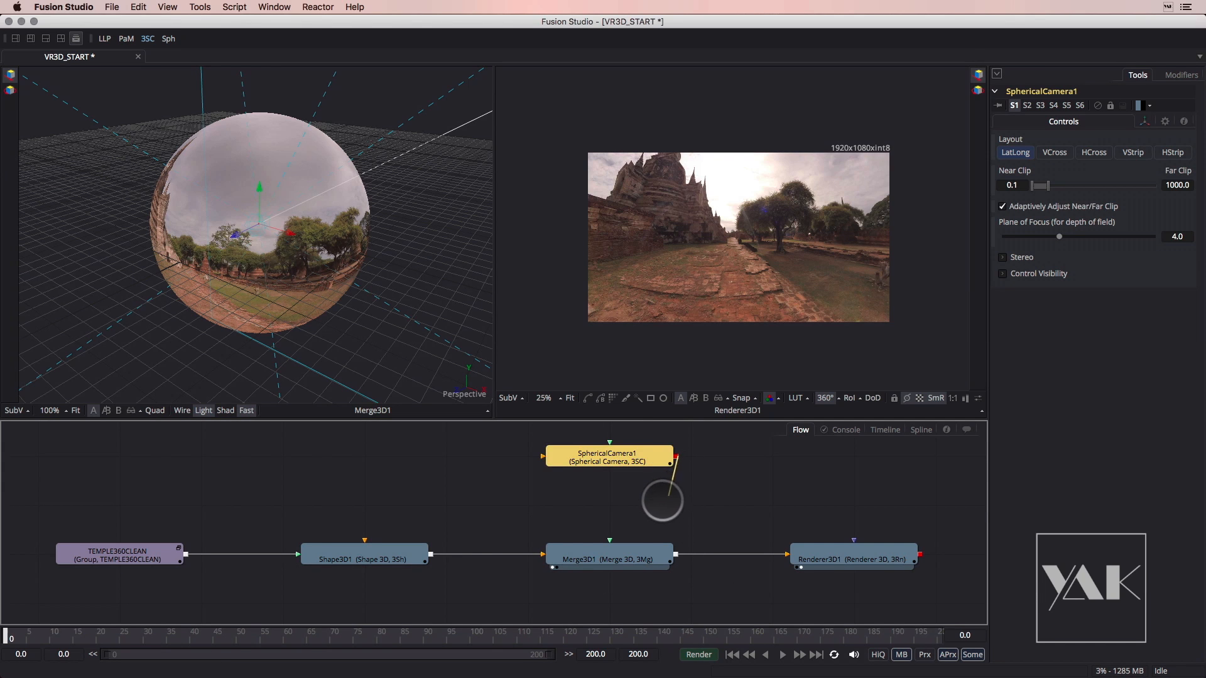
Connect SphericalCamera1 to Merge3D1 and inspect the rendered LatLong image and the camera inside the sphere
{"action": "left_click_drag", "start_coordinate": [624, 531], "coordinate": [611, 559]}
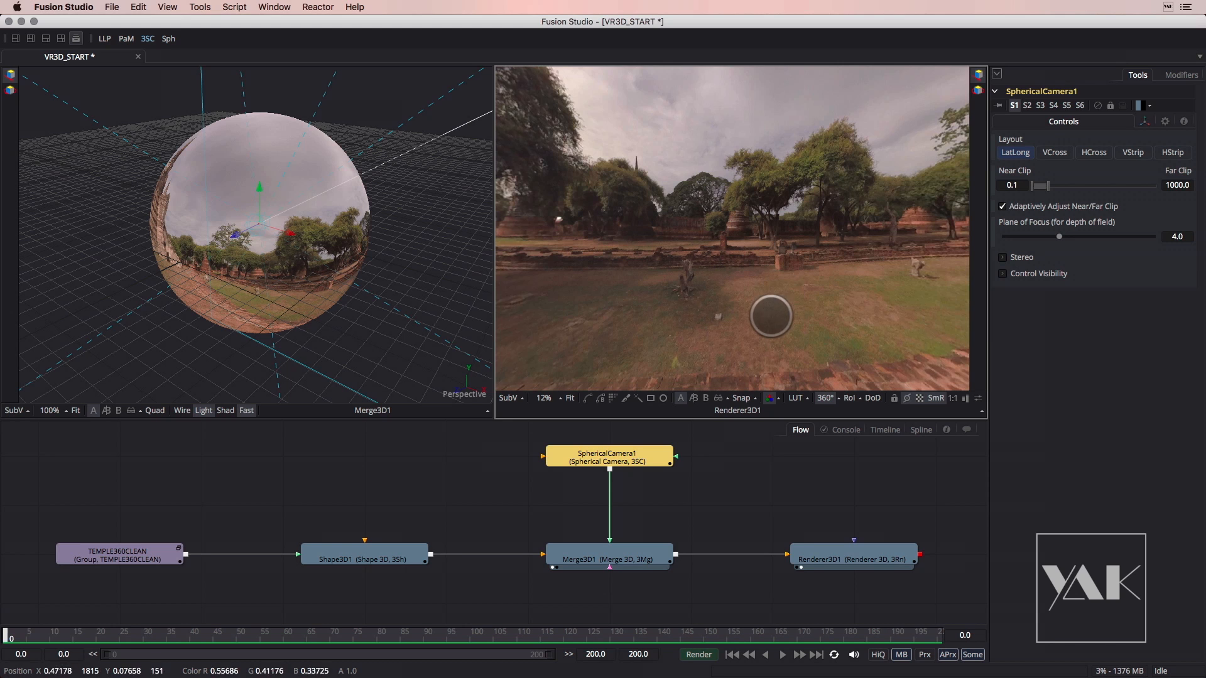
{"action": "scroll", "coordinate": [784, 271], "scroll_direction": "up", "scroll_amount": 5}
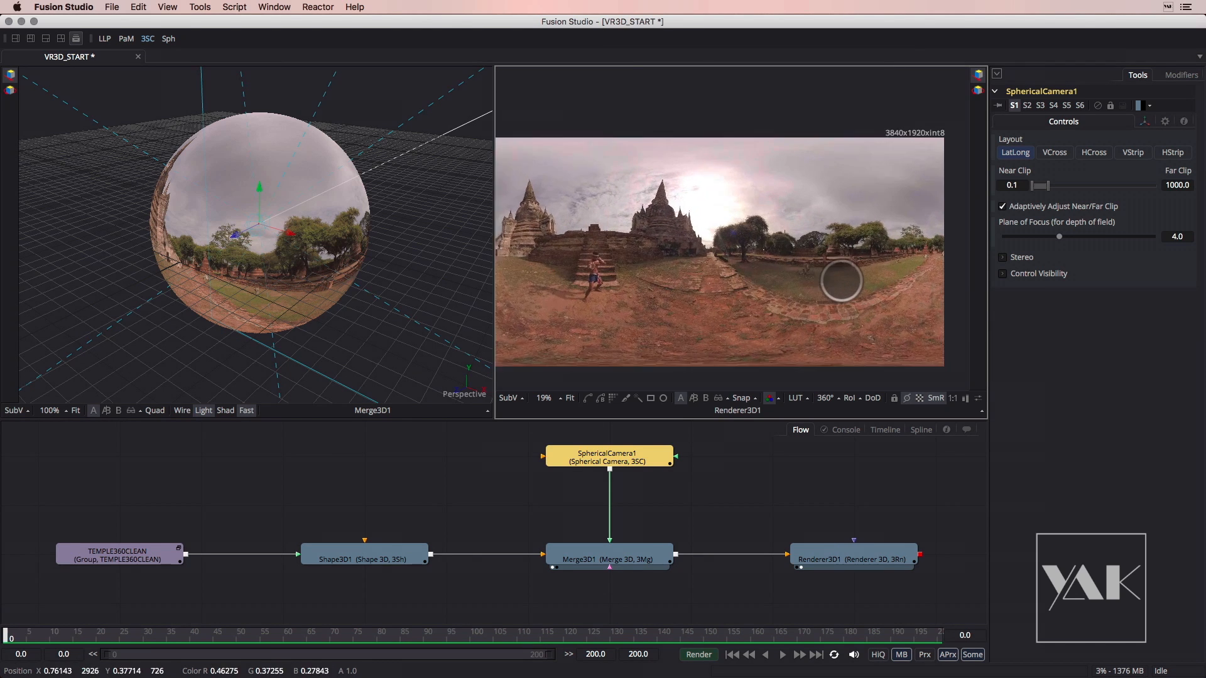
{"action": "left_click_drag", "start_coordinate": [724, 276], "coordinate": [764, 272]}
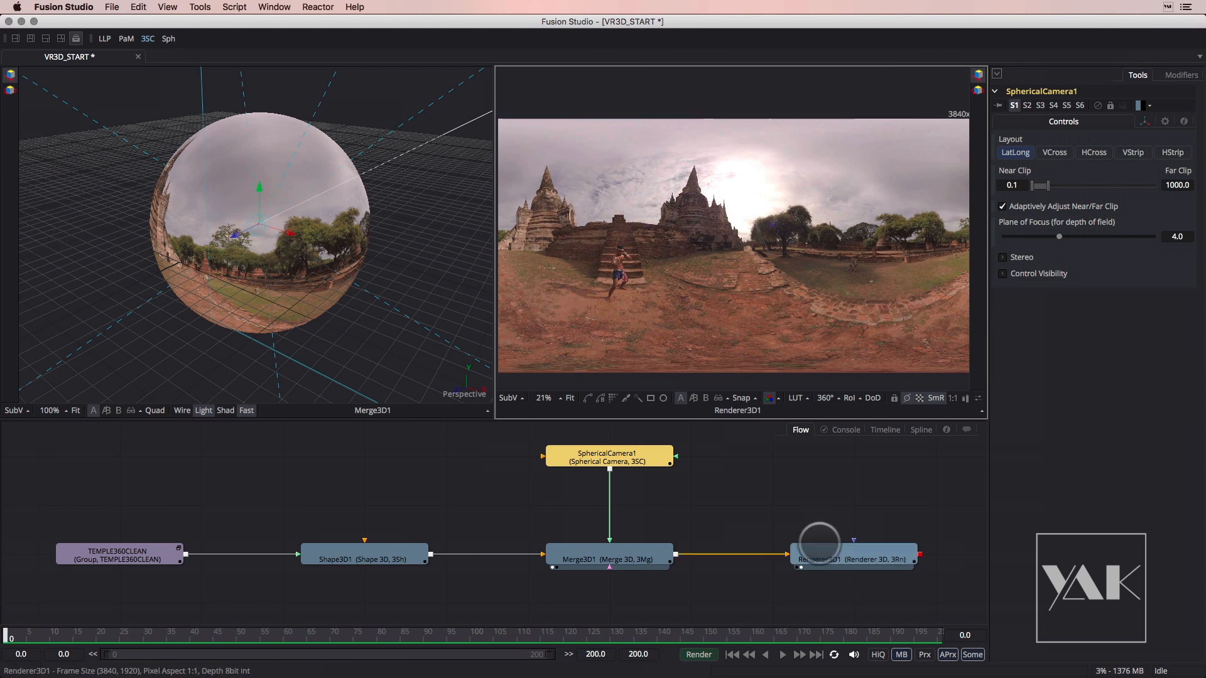
{"action": "left_click_drag", "start_coordinate": [244, 253], "coordinate": [559, 263]}
{"action": "left_click_drag", "start_coordinate": [376, 229], "coordinate": [283, 242]}
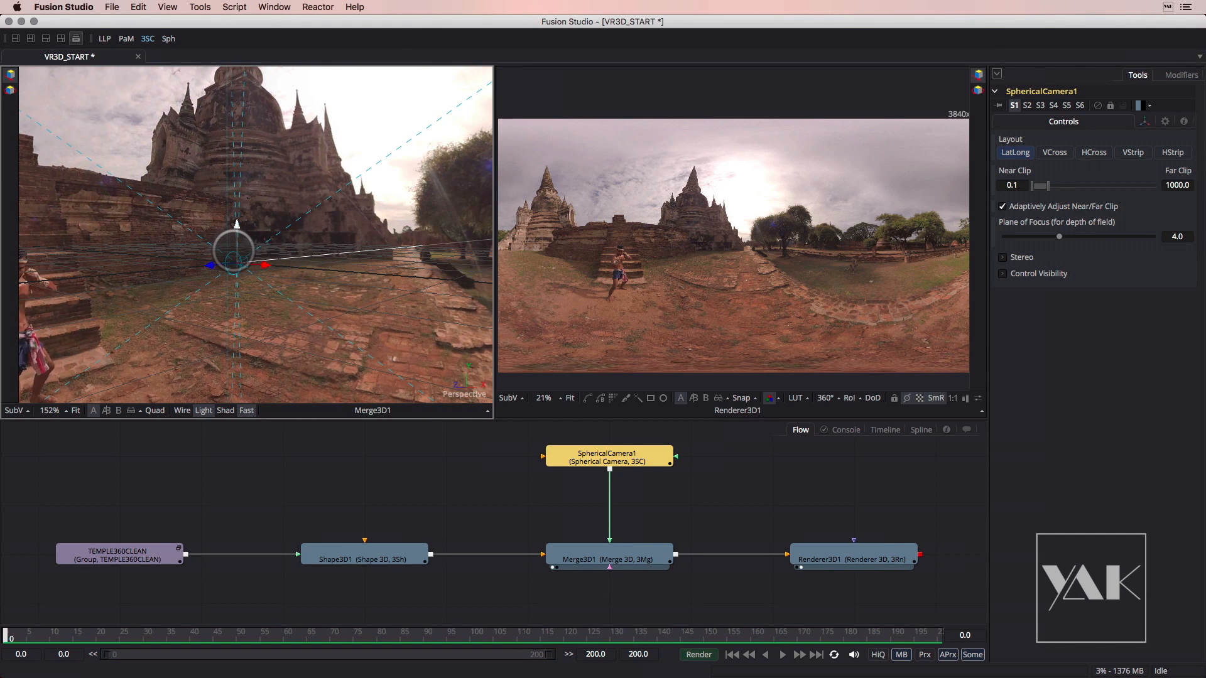
{"action": "left_click_drag", "start_coordinate": [245, 216], "coordinate": [548, 302]}
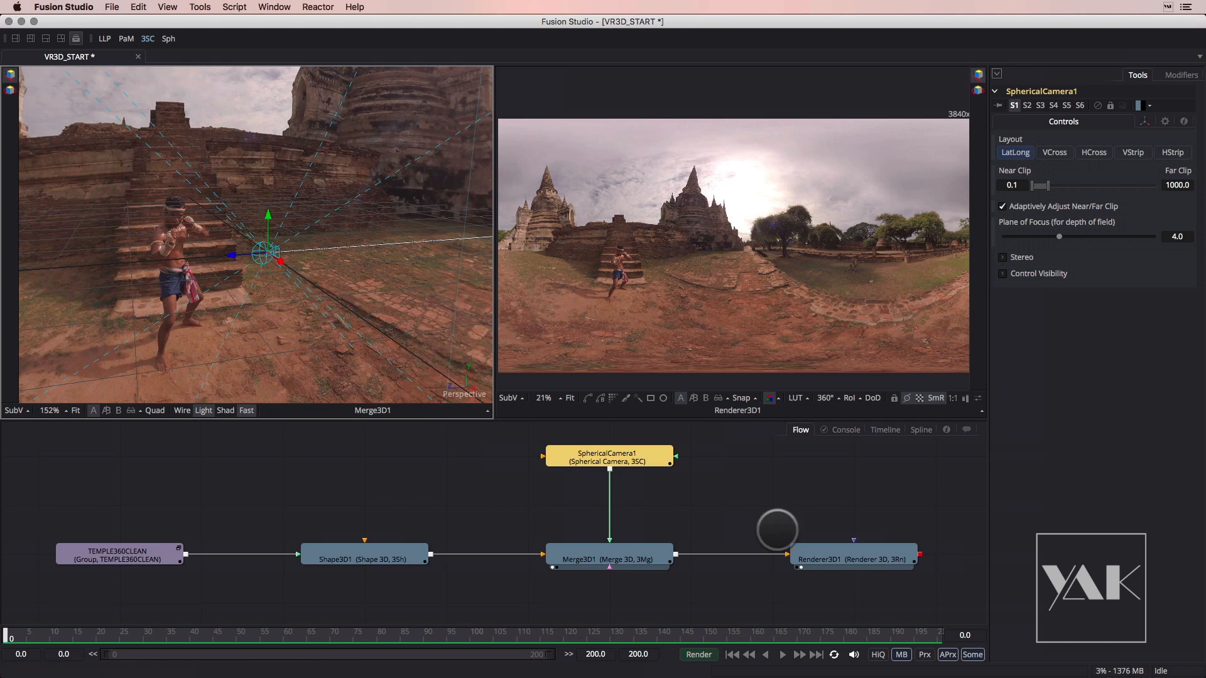
Examine Renderer3D1's camera choices, its whole rendered panorama and the spherical camera's position inside the textured sphere
{"action": "left_click", "coordinate": [838, 553]}
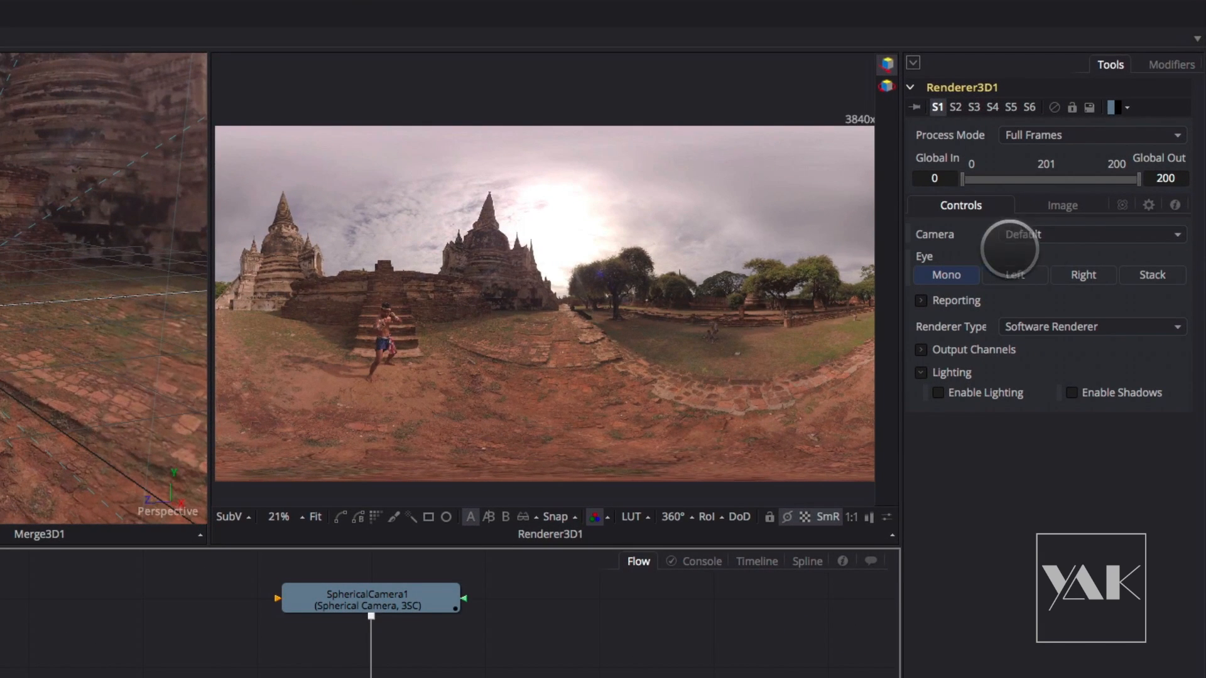
{"action": "left_click", "coordinate": [1084, 196]}
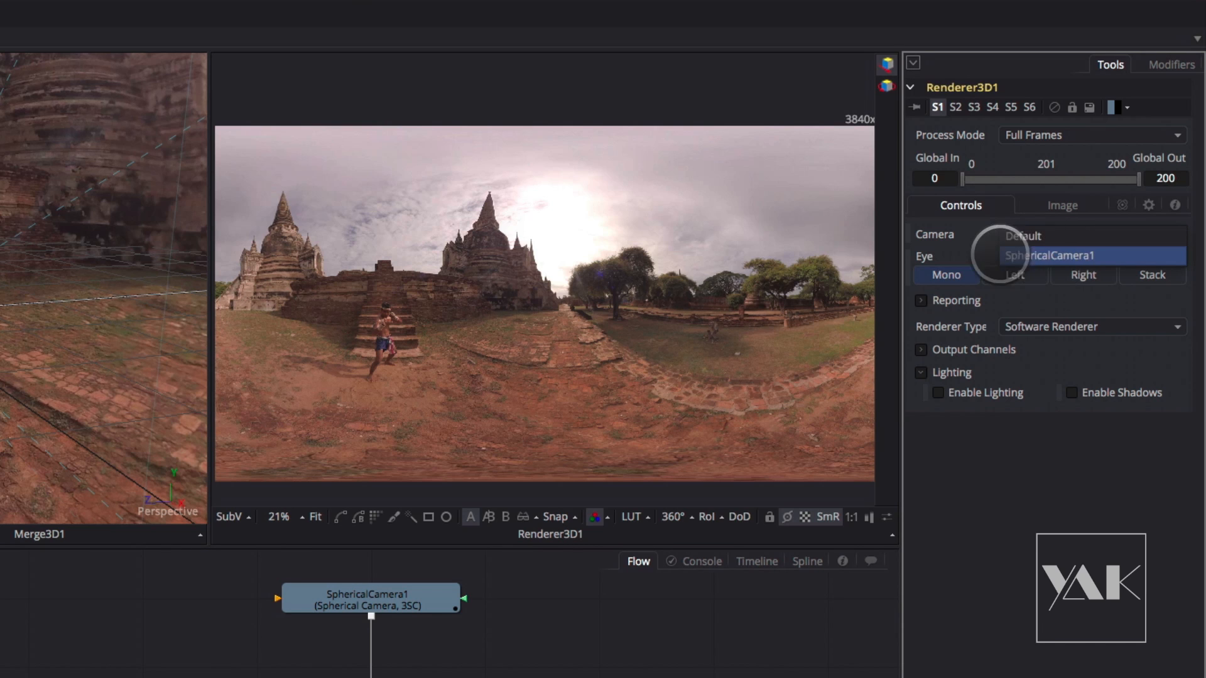
{"action": "left_click", "coordinate": [1000, 254]}
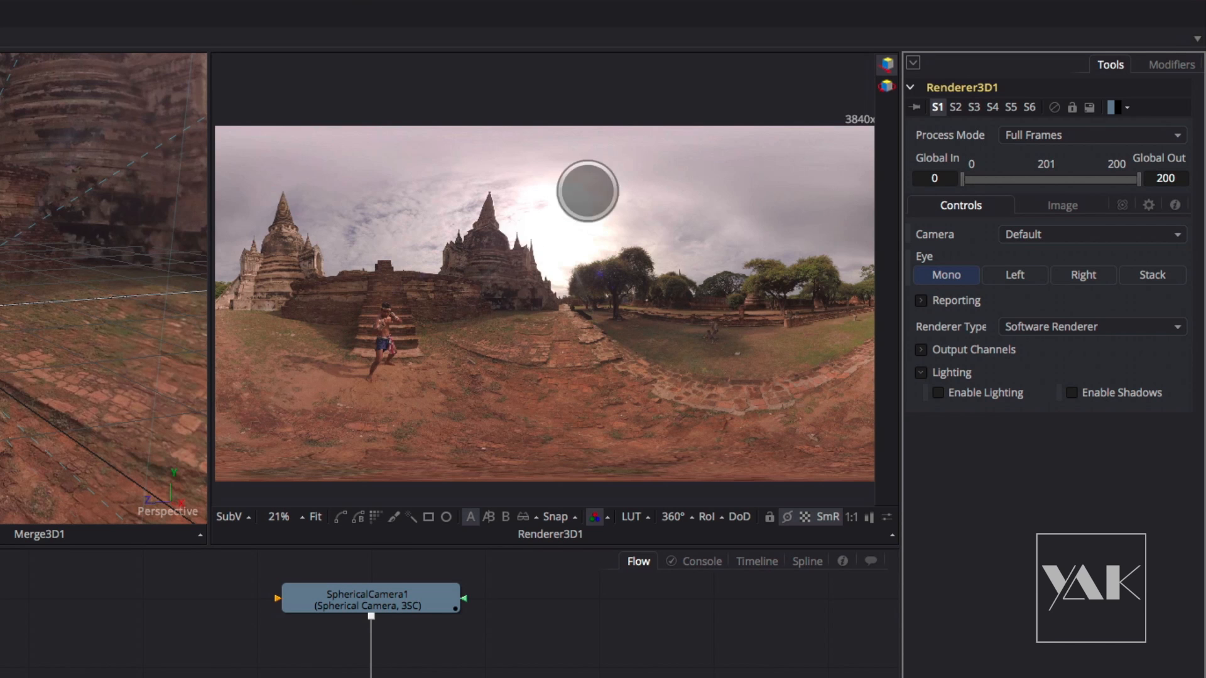
{"action": "scroll", "coordinate": [557, 350], "scroll_direction": "down", "scroll_amount": 1}
{"action": "scroll", "coordinate": [534, 360], "scroll_direction": "down", "scroll_amount": 1}
{"action": "left_click_drag", "start_coordinate": [607, 381], "coordinate": [573, 390]}
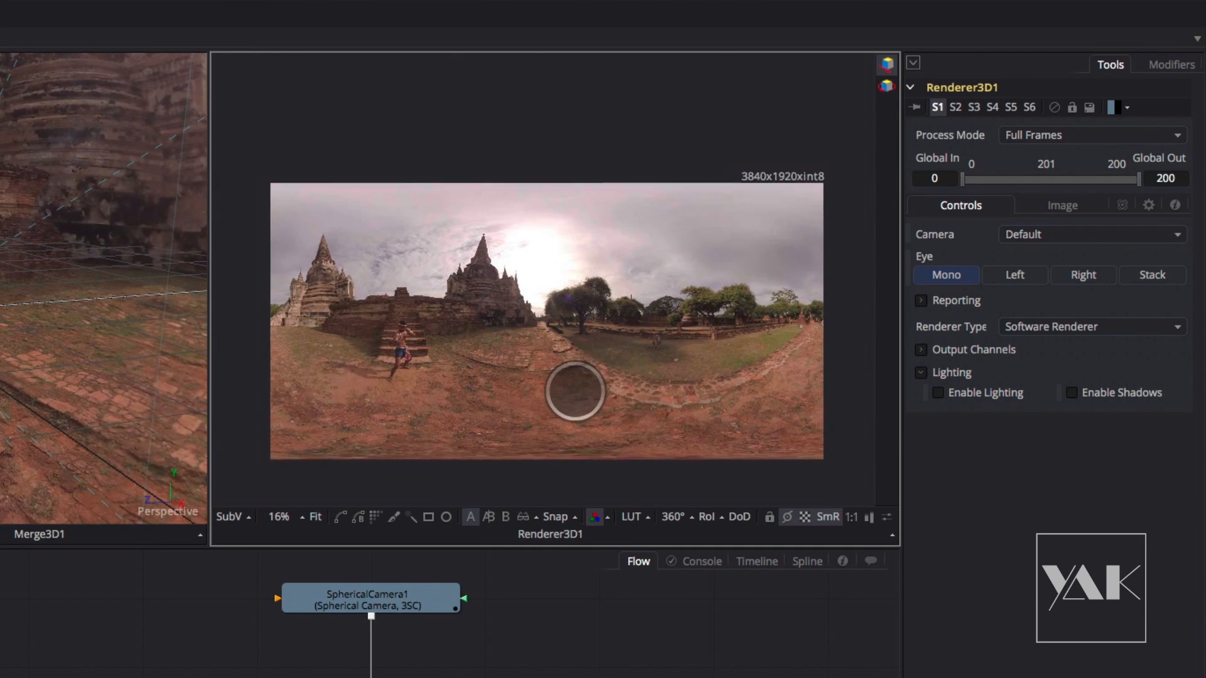
{"action": "scroll", "coordinate": [587, 384], "scroll_direction": "up", "scroll_amount": 2}
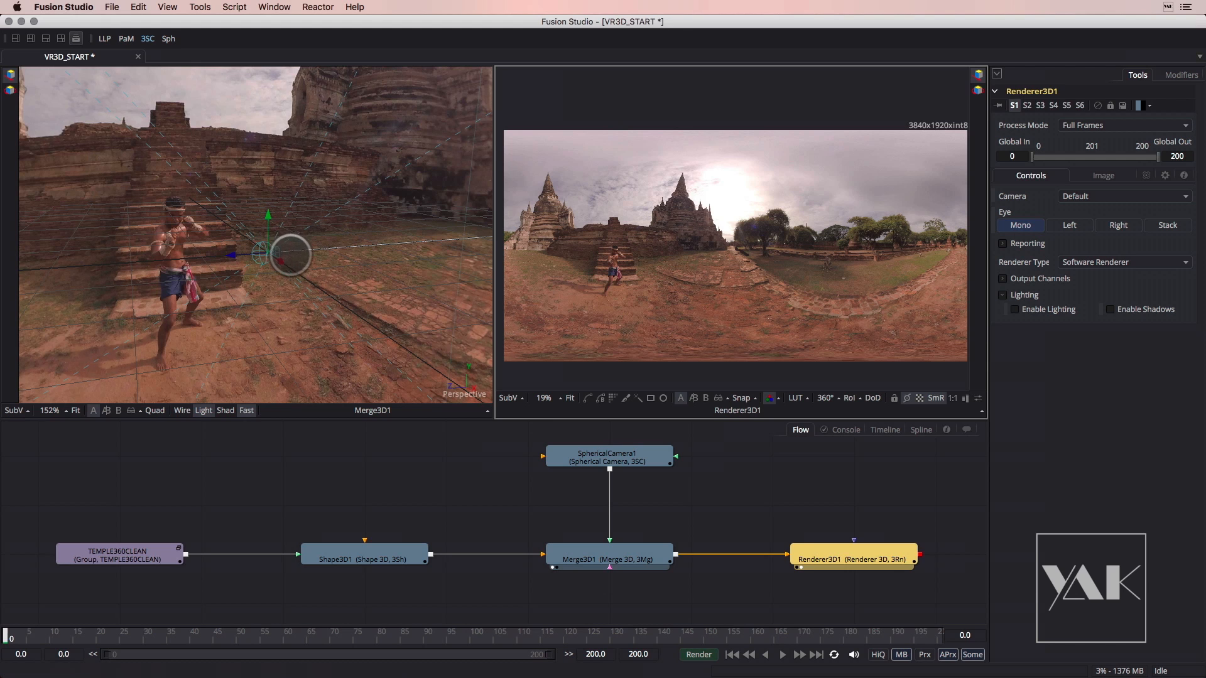
{"action": "scroll", "coordinate": [290, 267], "scroll_direction": "up", "scroll_amount": 2}
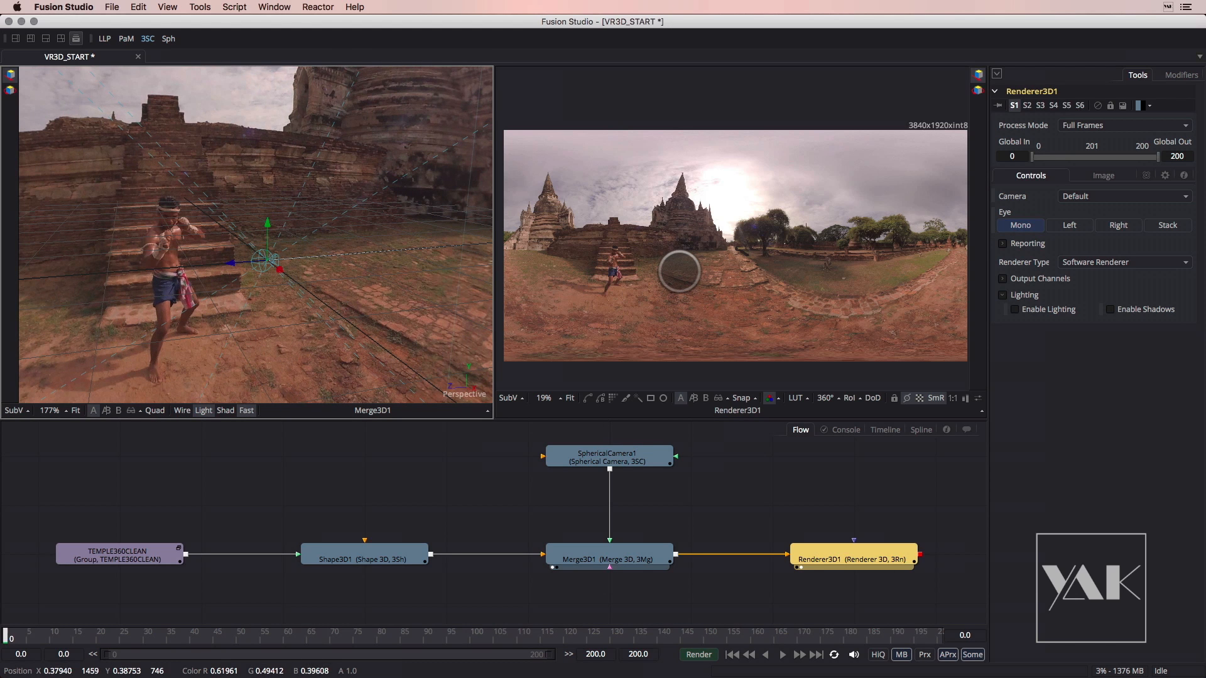
{"action": "left_click_drag", "start_coordinate": [251, 274], "coordinate": [205, 327]}
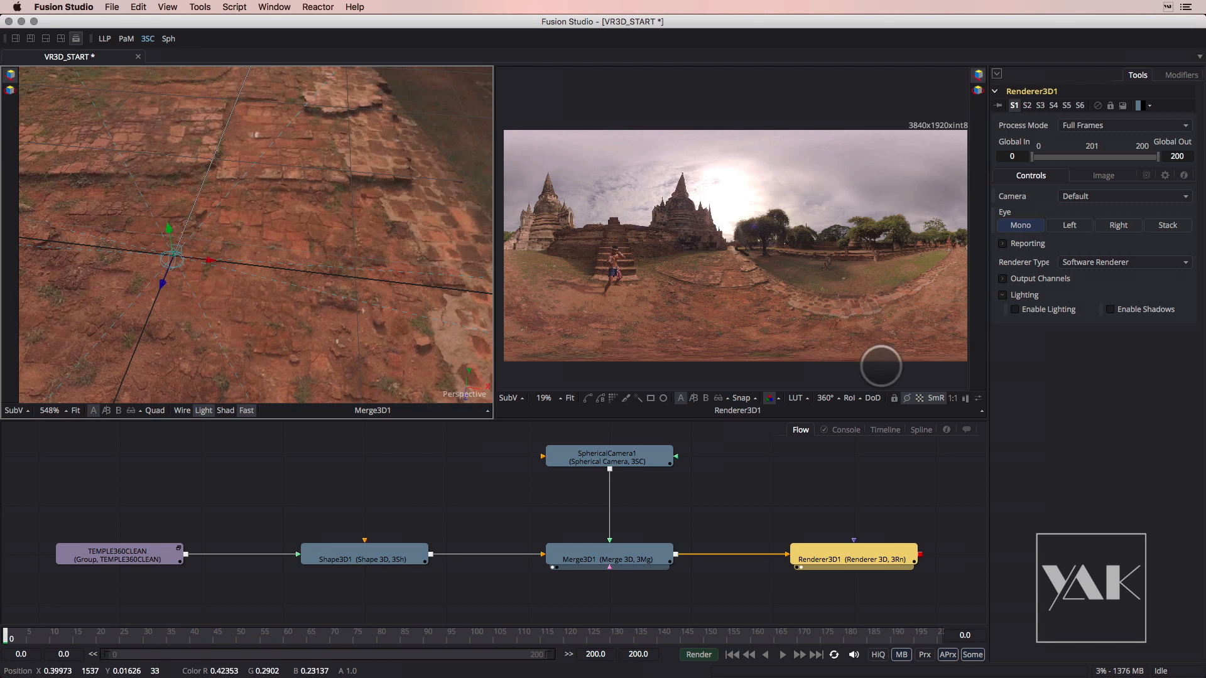
Set SphericalCamera1's Y Rotation to 90 and check its orientation inside the sphere
{"action": "left_click", "coordinate": [607, 454]}
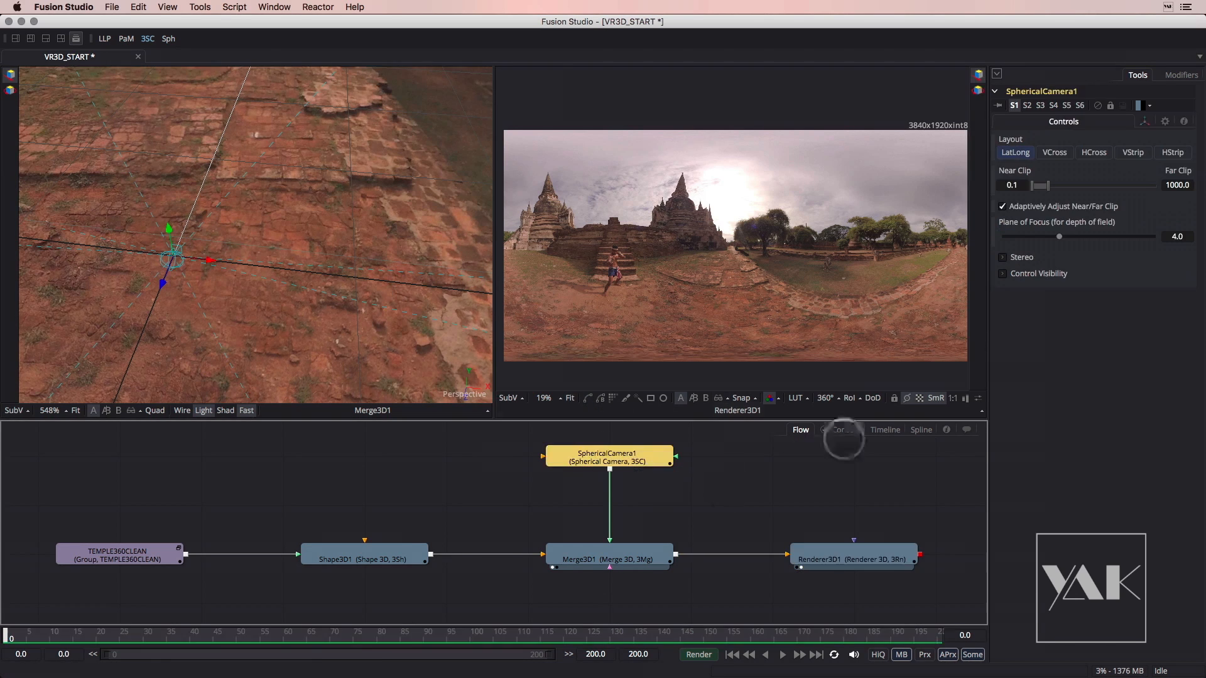
{"action": "left_click", "coordinate": [1144, 120]}
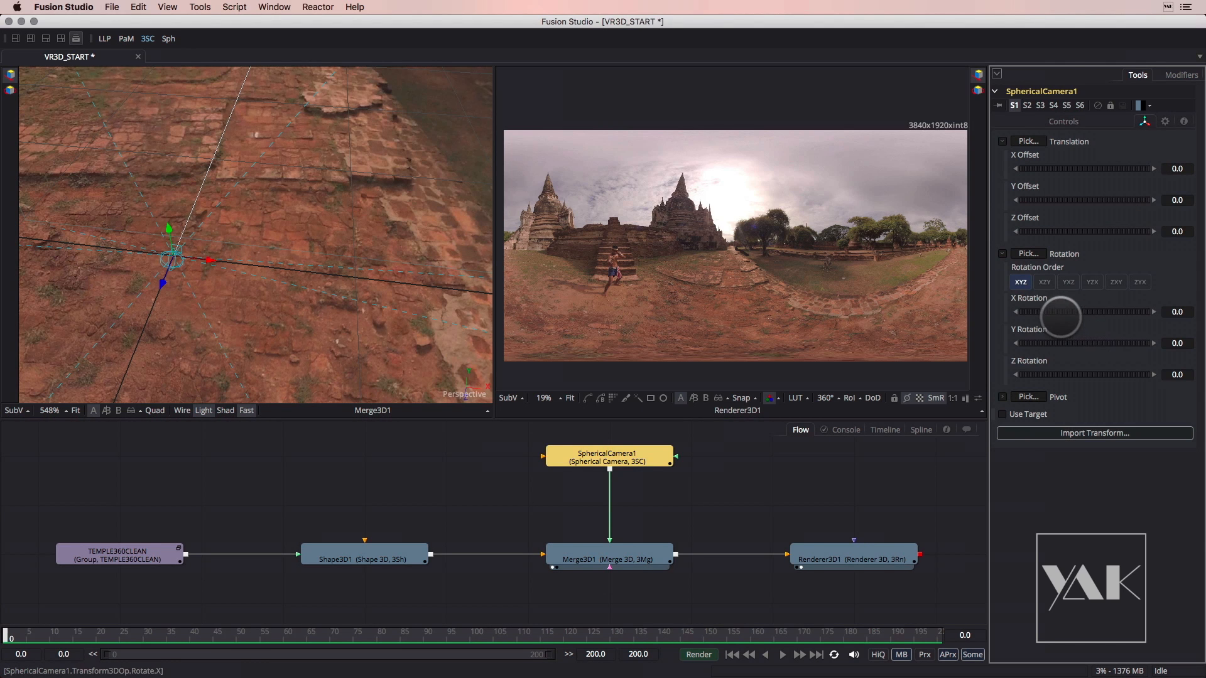
{"action": "left_click_drag", "start_coordinate": [1088, 343], "coordinate": [1123, 333]}
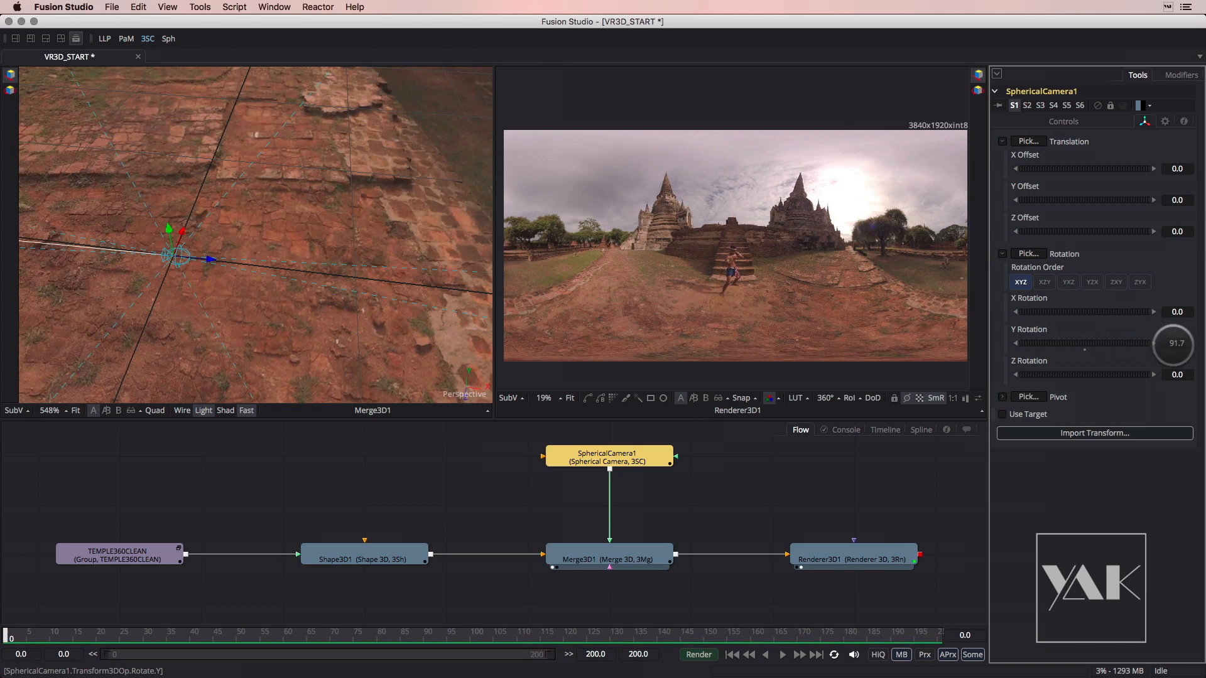
{"action": "type", "text": "90"}
{"action": "key", "text": "Tab"}
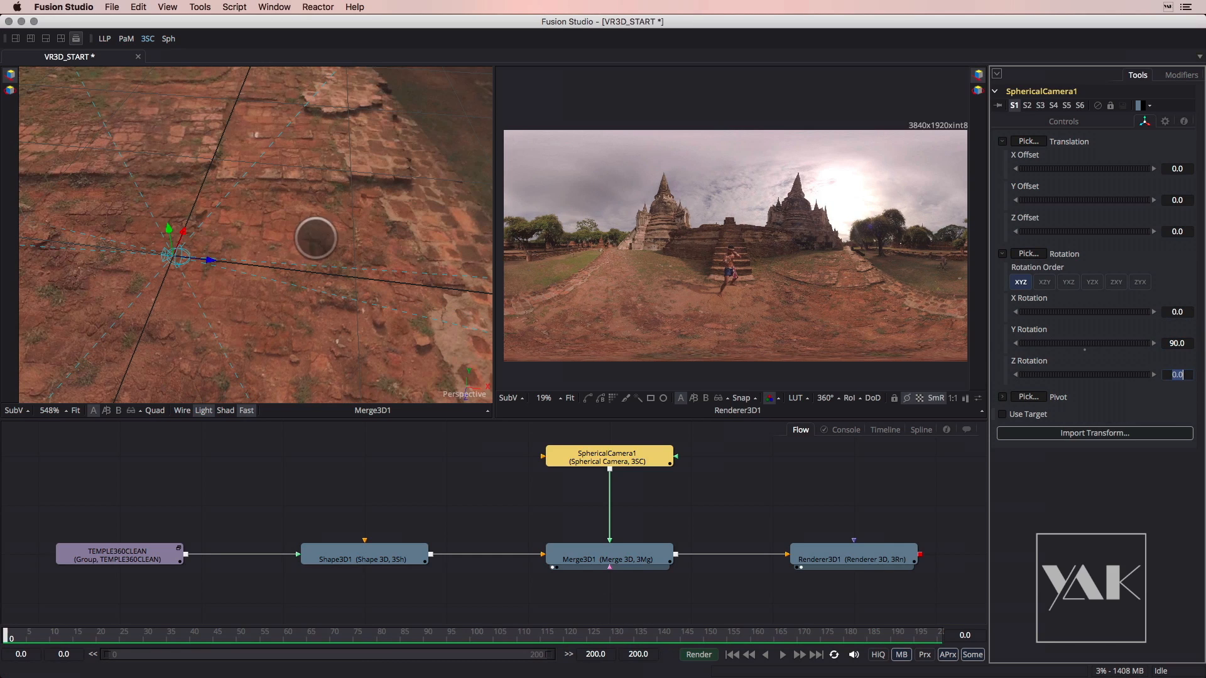
{"action": "left_click_drag", "start_coordinate": [312, 230], "coordinate": [232, 225]}
{"action": "mouse_move", "coordinate": [355, 306]}
{"action": "left_mouse_down"}
{"action": "mouse_move", "coordinate": [333, 247]}
{"action": "mouse_move", "coordinate": [333, 182]}
{"action": "mouse_move", "coordinate": [358, 345]}
{"action": "mouse_move", "coordinate": [318, 294]}
{"action": "mouse_move", "coordinate": [346, 301]}
{"action": "left_mouse_up"}
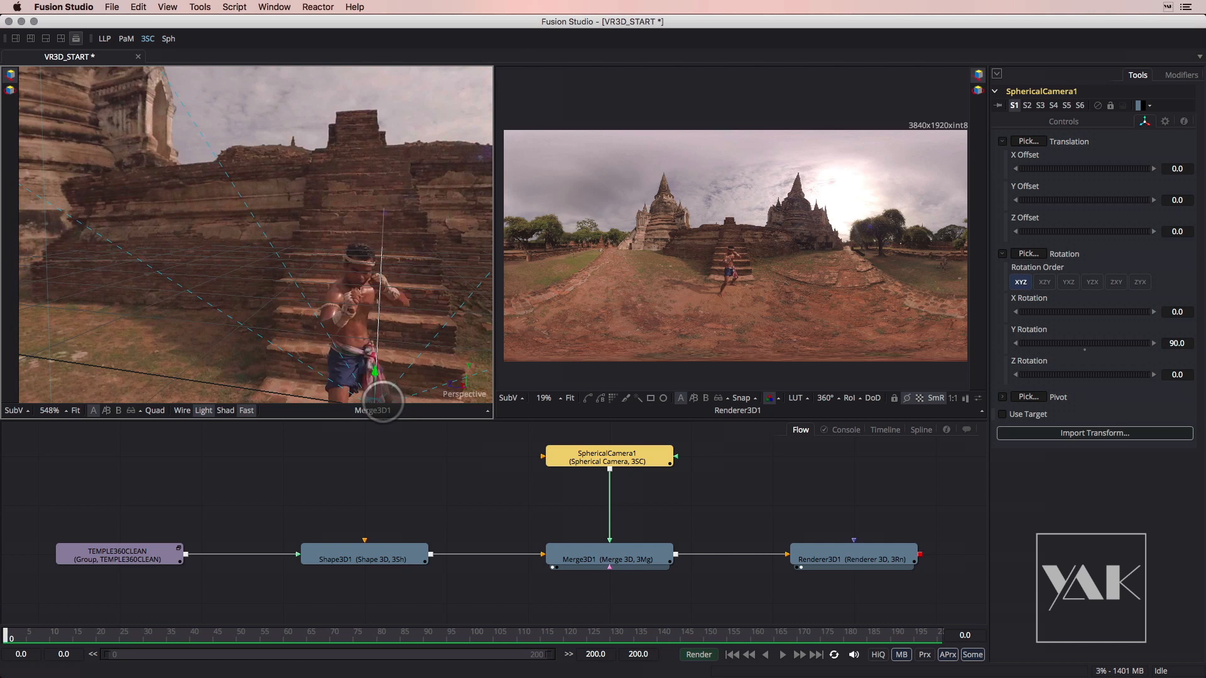
Compare the TEMPLE360CLEAN source image with the Renderer3D1 output and view the textured Shape3D1 sphere
{"action": "left_click_drag", "start_coordinate": [123, 554], "coordinate": [280, 345]}
{"action": "scroll", "coordinate": [302, 299], "scroll_direction": "down", "scroll_amount": 5}
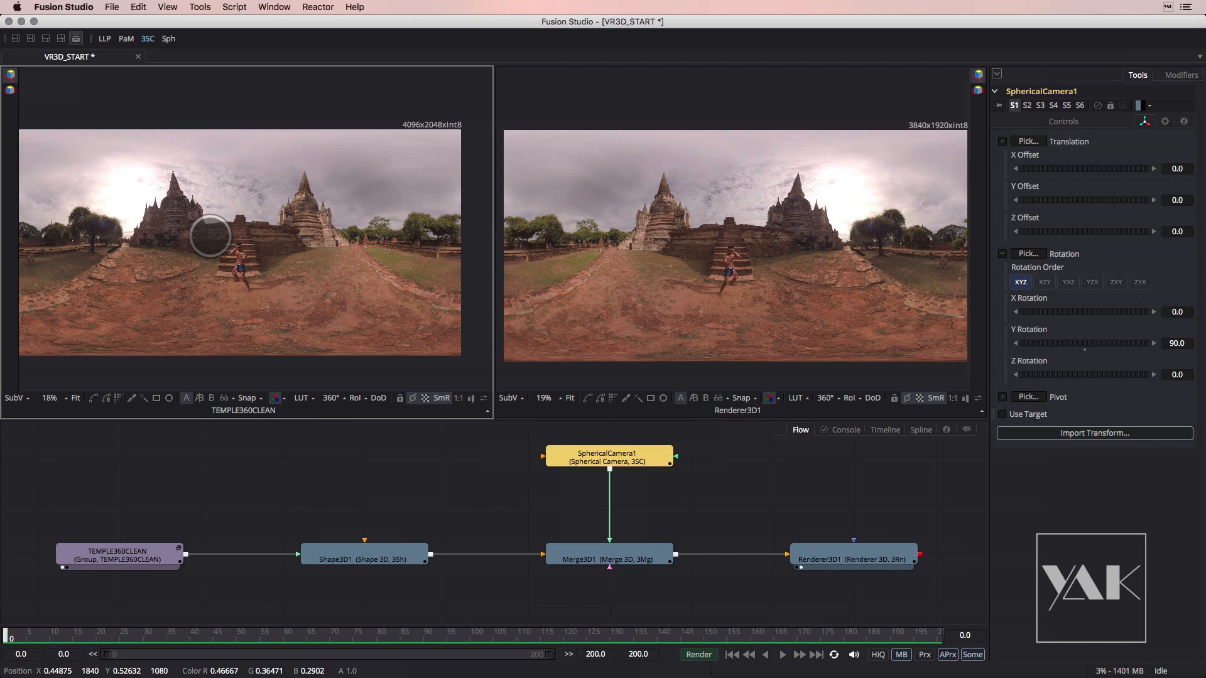
{"action": "left_click_drag", "start_coordinate": [345, 552], "coordinate": [297, 263]}
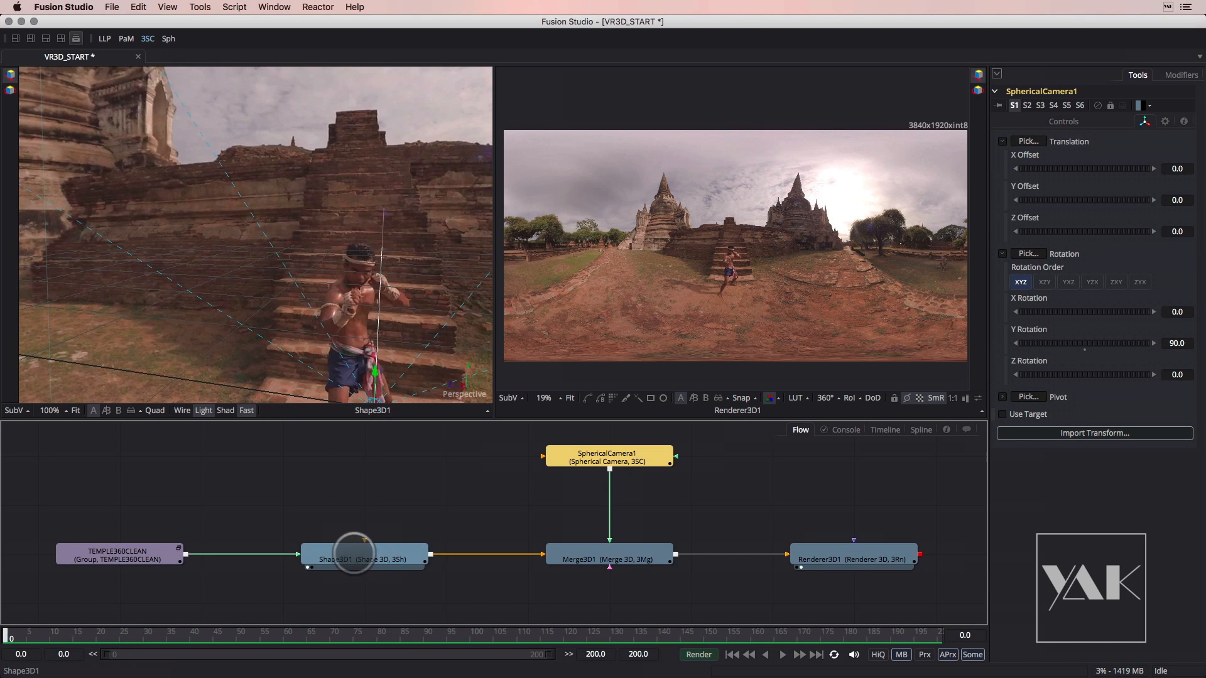
Make room after TEMPLE360CLEAN and insert a Transform node between it and Shape3D1
{"action": "left_click", "coordinate": [124, 554]}
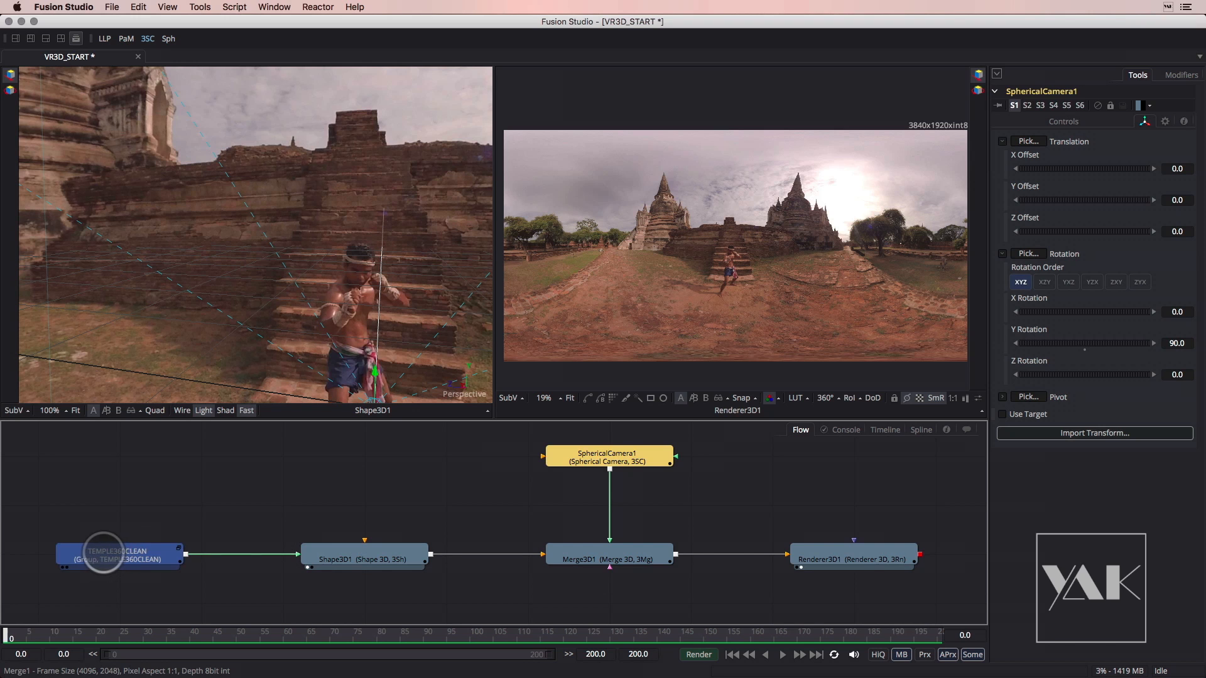
{"action": "left_click", "coordinate": [89, 554]}
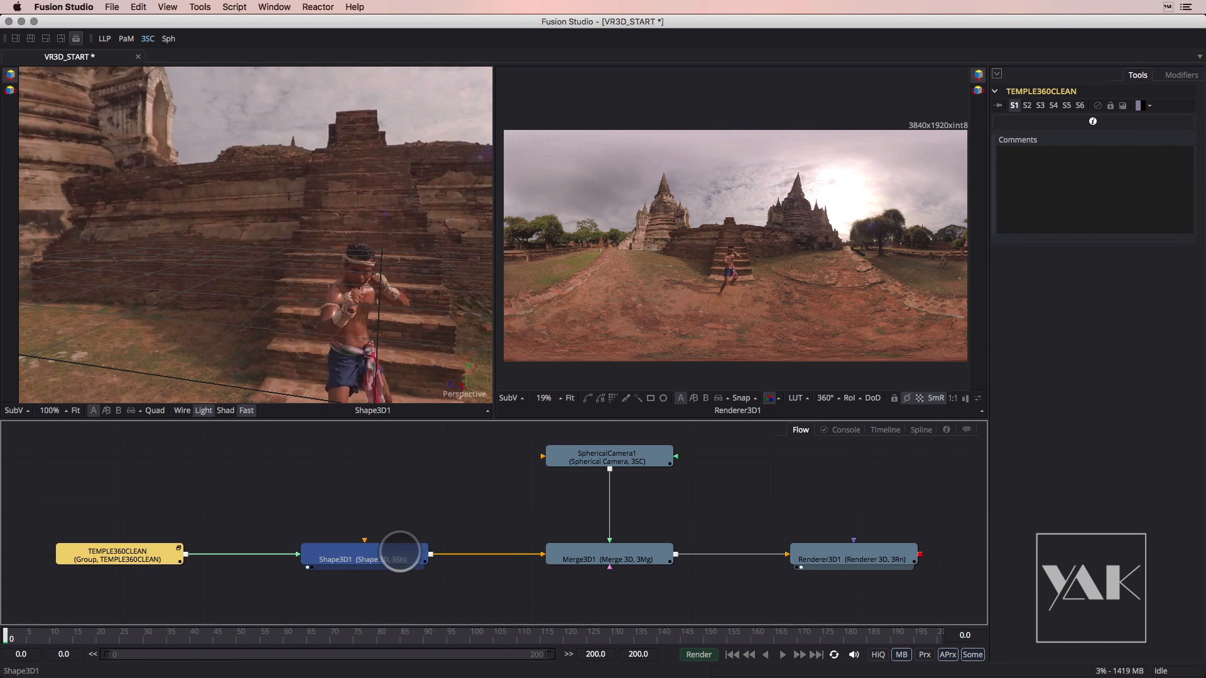
{"action": "left_click_drag", "start_coordinate": [400, 553], "coordinate": [480, 553]}
{"action": "left_click", "coordinate": [130, 552]}
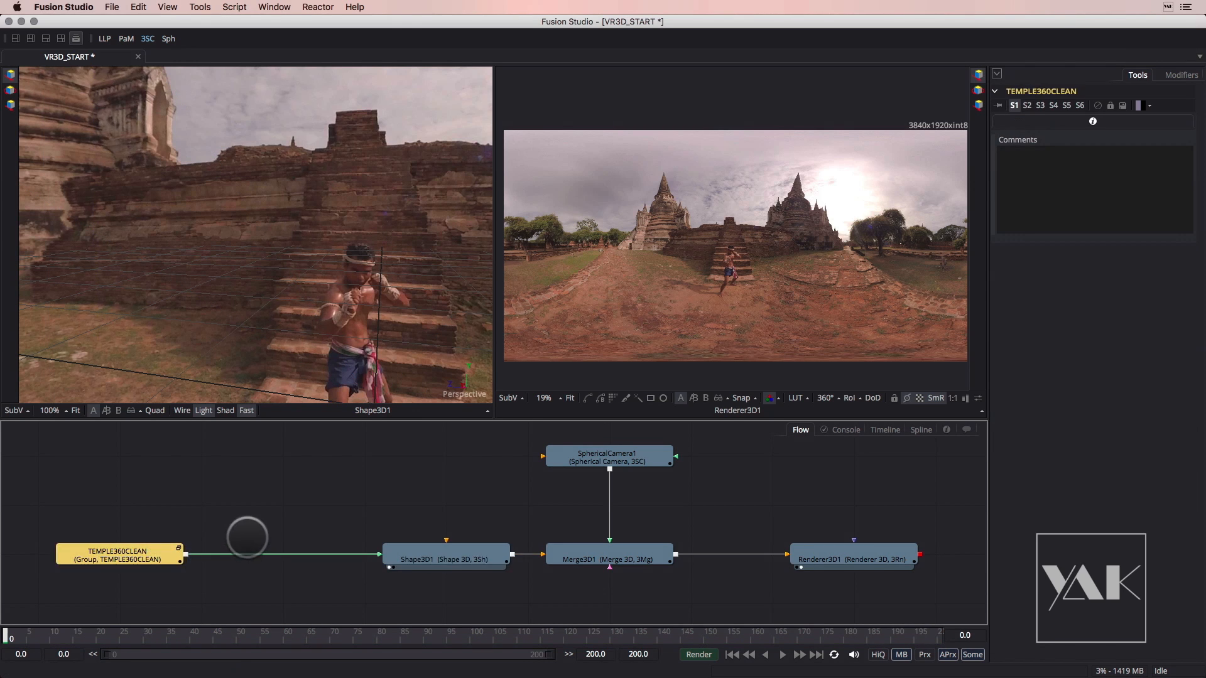
{"action": "key", "text": "shift+space"}
{"action": "type", "text": "tr"}
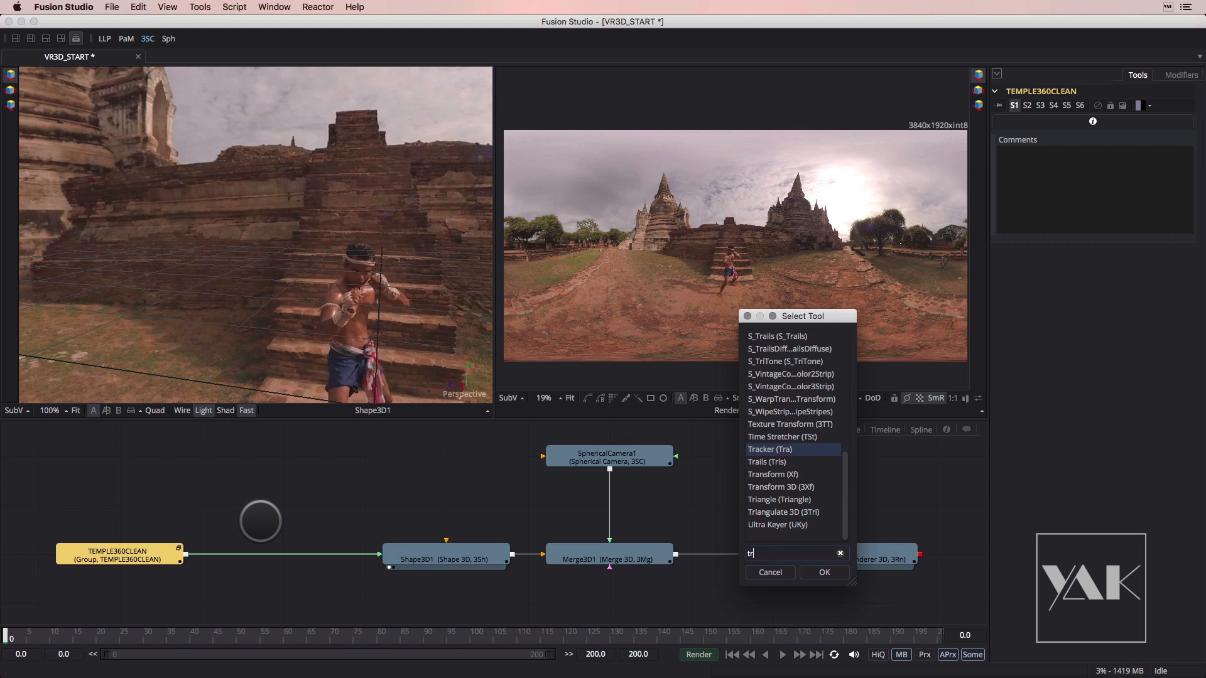
{"action": "type", "text": "an"}
{"action": "key", "text": "Return"}
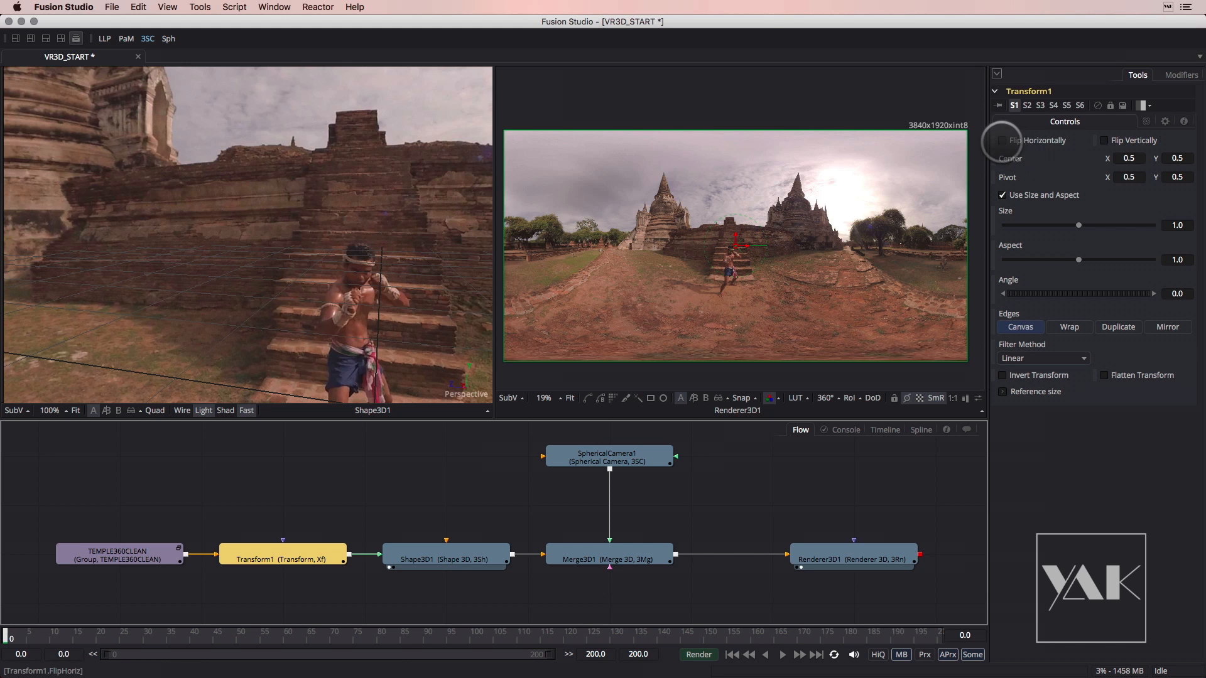
Flip Transform1 horizontally and compare the Renderer3D1 output with the original TEMPLE360CLEAN image
{"action": "left_click", "coordinate": [1001, 141]}
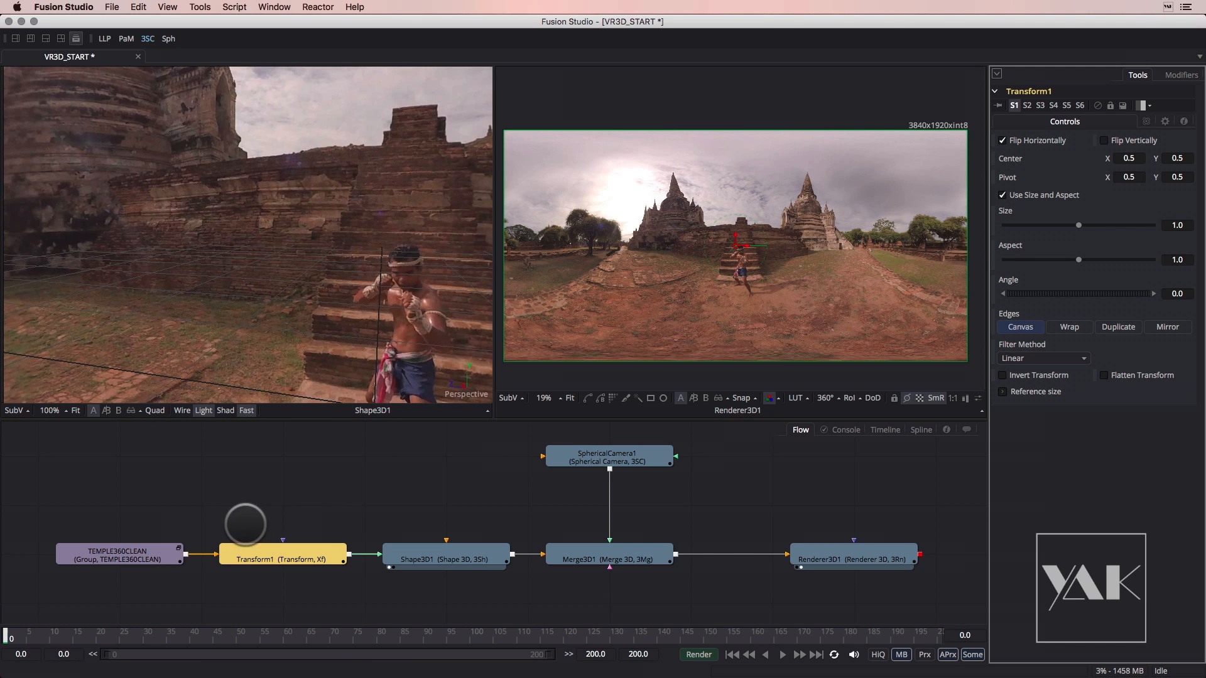
{"action": "left_click_drag", "start_coordinate": [129, 555], "coordinate": [171, 286]}
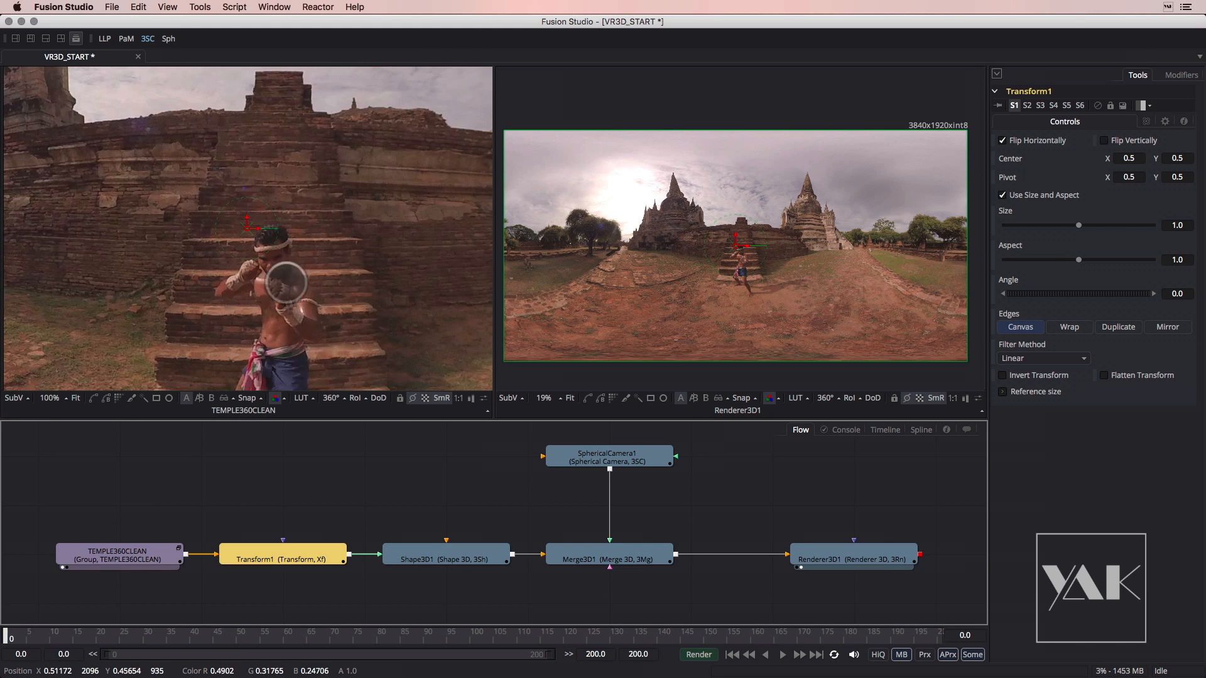
{"action": "left_click_drag", "start_coordinate": [341, 278], "coordinate": [275, 270]}
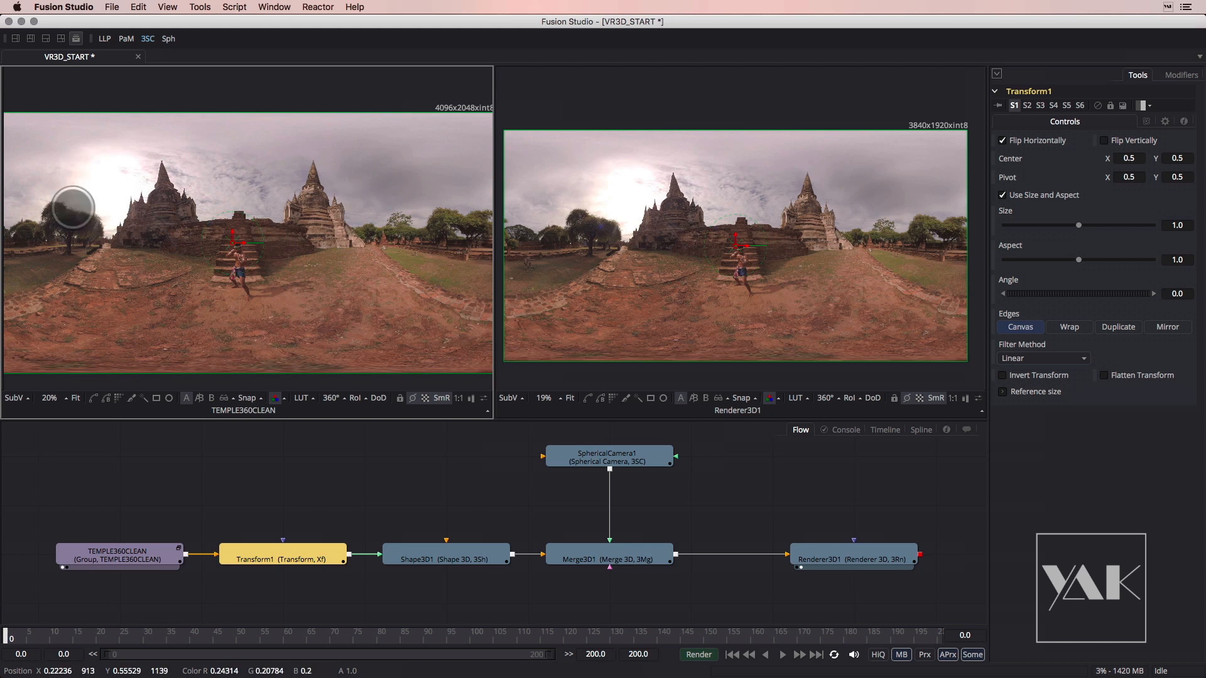
{"action": "mouse_move", "coordinate": [276, 310]}
{"action": "left_mouse_down"}
{"action": "mouse_move", "coordinate": [239, 324]}
{"action": "mouse_move", "coordinate": [286, 310]}
{"action": "left_mouse_up"}
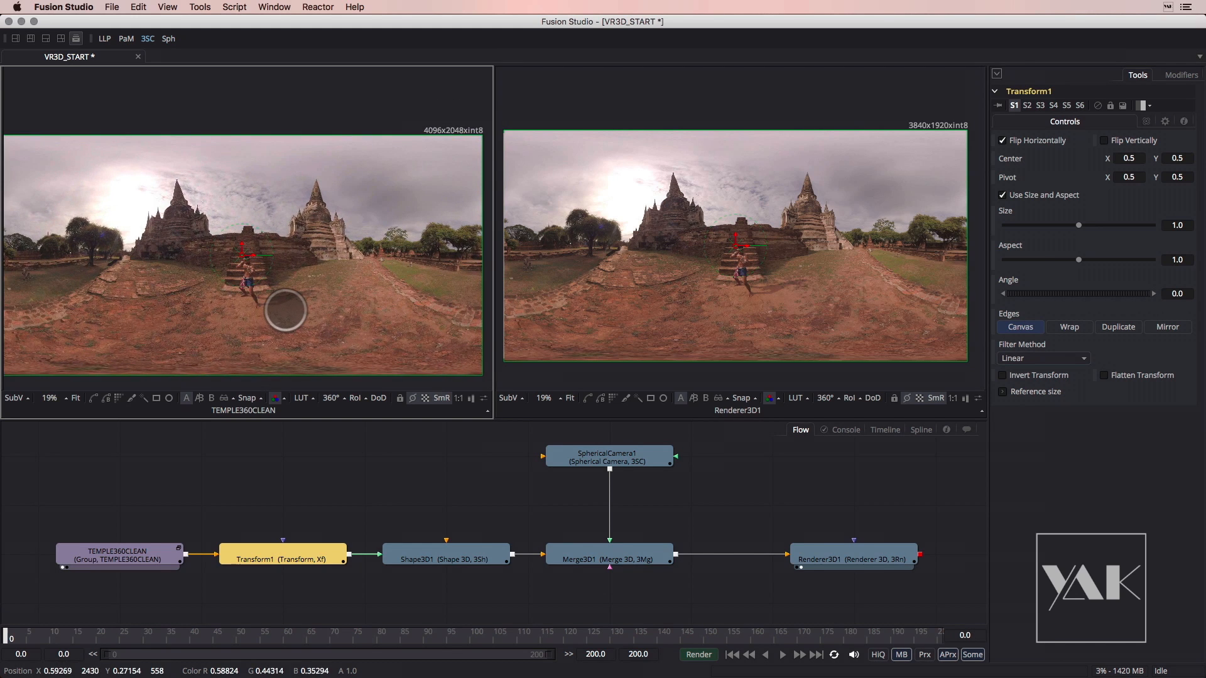
{"action": "left_click_drag", "start_coordinate": [244, 257], "coordinate": [351, 262]}
{"action": "left_click_drag", "start_coordinate": [753, 307], "coordinate": [718, 345]}
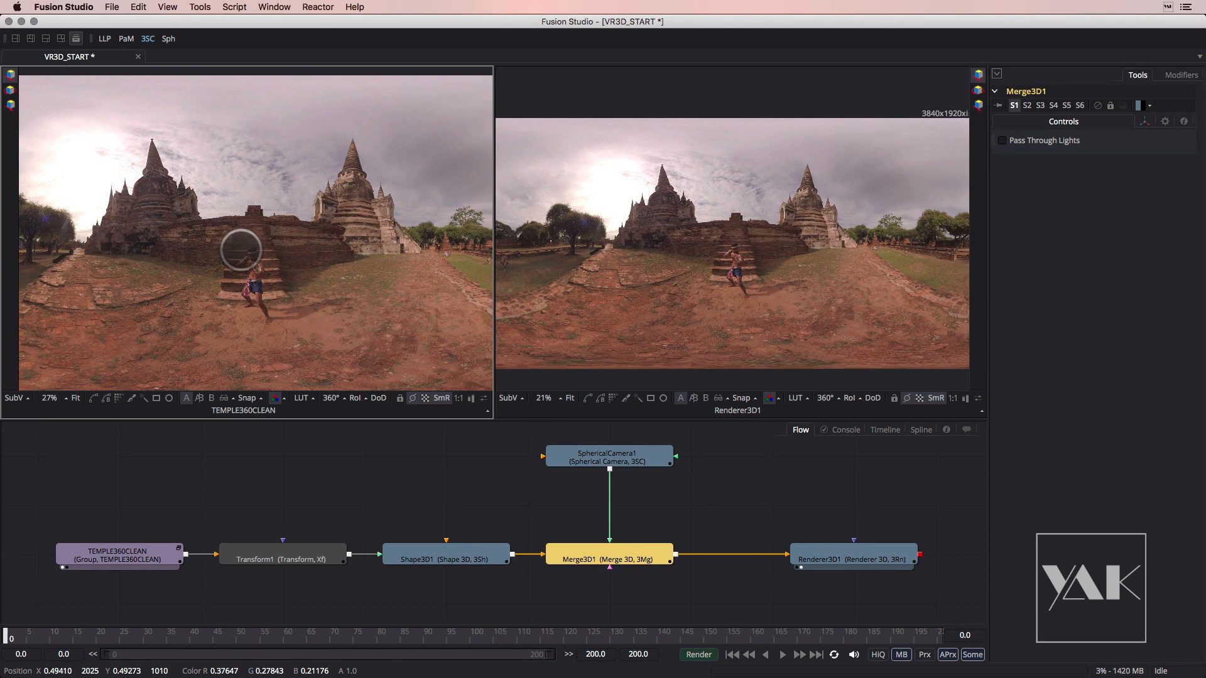
Place the Statue and Kumite.jpg nodes above the main node chain and display the Kumite.jpg poster beside the TEMPLE360CLEAN image
{"action": "left_click_drag", "start_coordinate": [697, 513], "coordinate": [493, 630]}
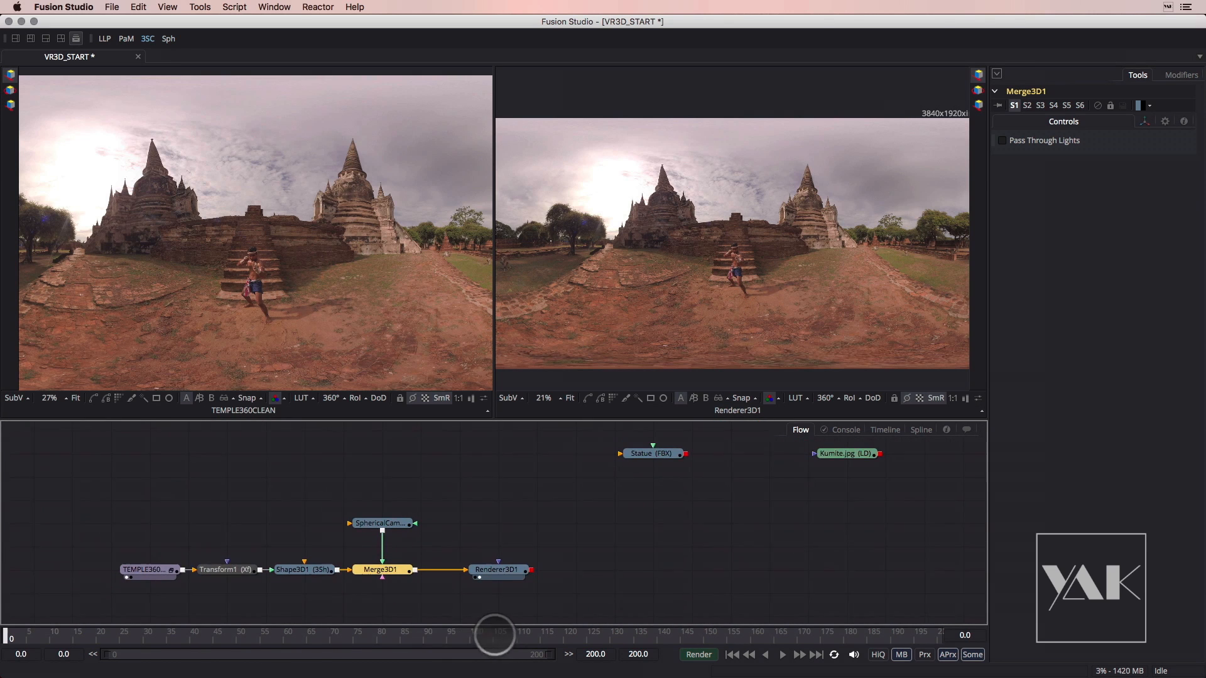
{"action": "left_click", "coordinate": [329, 472]}
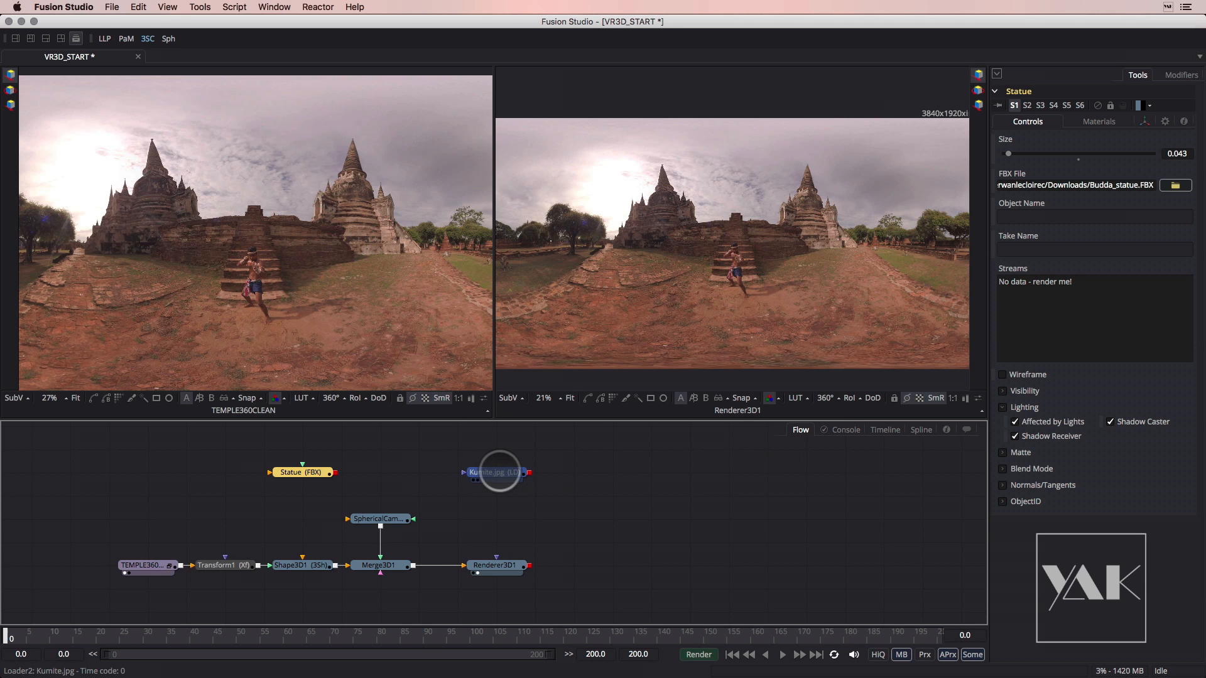
{"action": "left_click", "coordinate": [498, 472]}
{"action": "left_click_drag", "start_coordinate": [612, 375], "coordinate": [918, 289]}
{"action": "left_click_drag", "start_coordinate": [379, 288], "coordinate": [443, 299]}
{"action": "left_click_drag", "start_coordinate": [600, 321], "coordinate": [670, 376]}
{"action": "left_click_drag", "start_coordinate": [383, 427], "coordinate": [569, 500]}
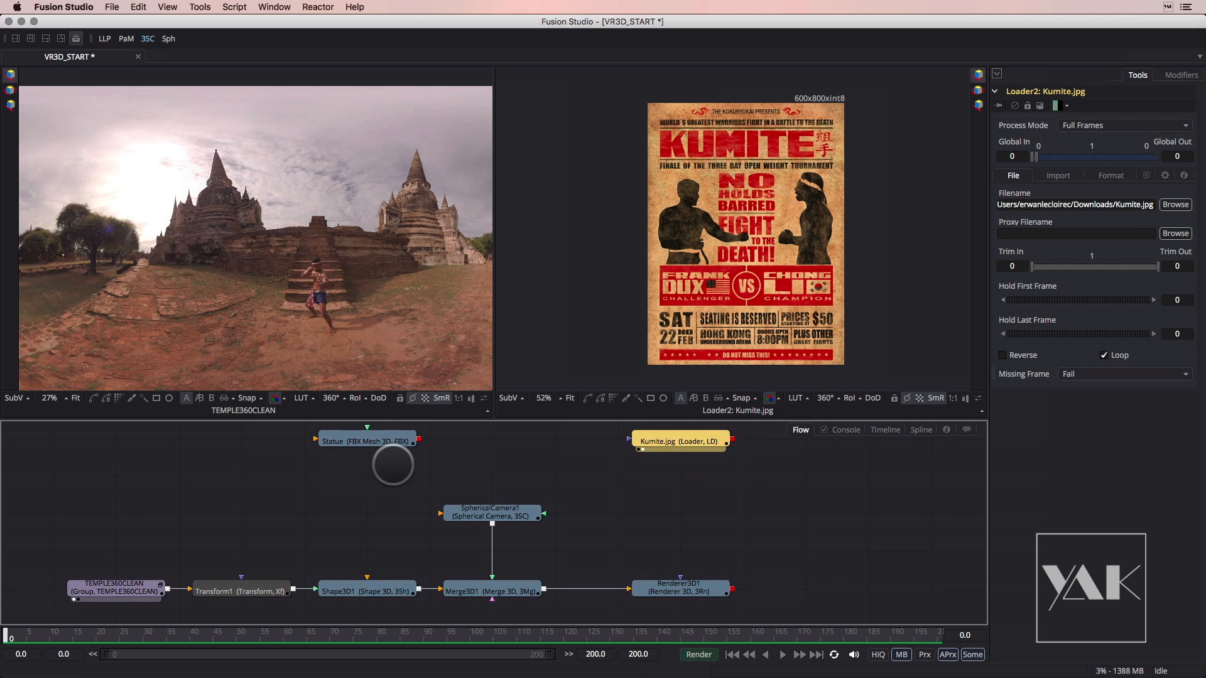
Move the SphericalCamera1 node below Merge3D1 to free the space above it
{"action": "left_click", "coordinate": [495, 510]}
{"action": "left_click_drag", "start_coordinate": [488, 479], "coordinate": [498, 597]}
{"action": "left_click_drag", "start_coordinate": [549, 447], "coordinate": [509, 509]}
{"action": "scroll", "coordinate": [523, 484], "scroll_direction": "down", "scroll_amount": 3}
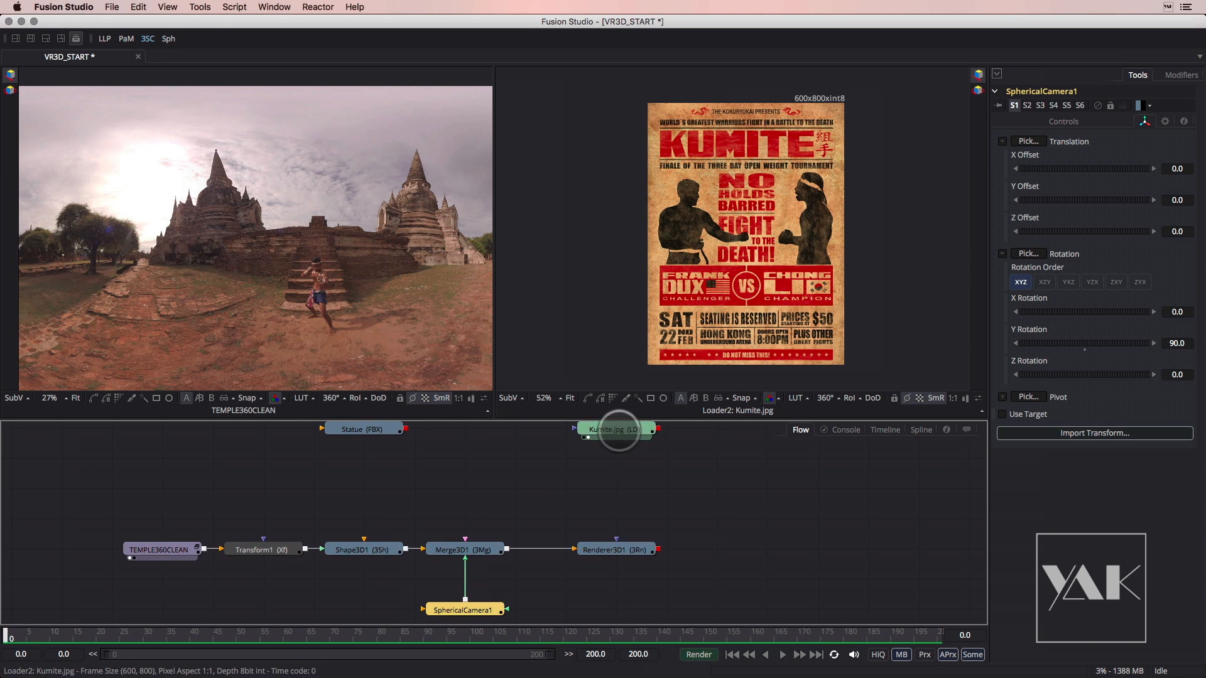
Bring the Kumite.jpg node closer to the chain and attach an Image Plane 3D node to it
{"action": "left_click", "coordinate": [617, 452]}
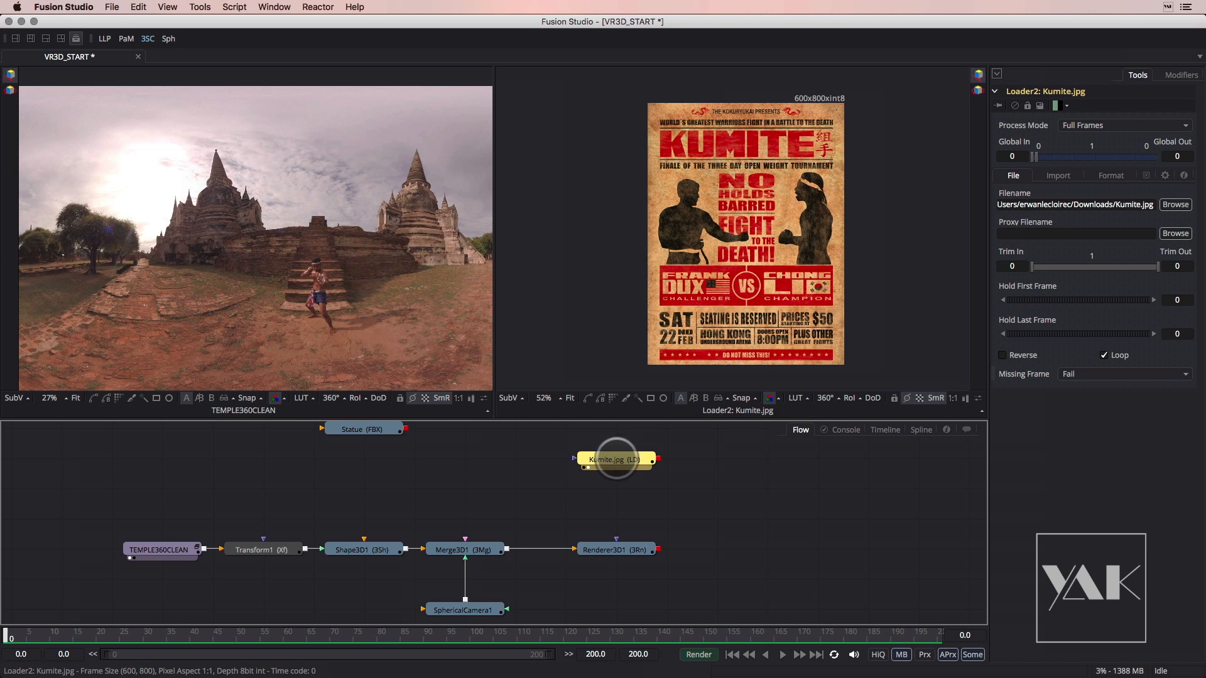
{"action": "key", "text": "ctrl+space"}
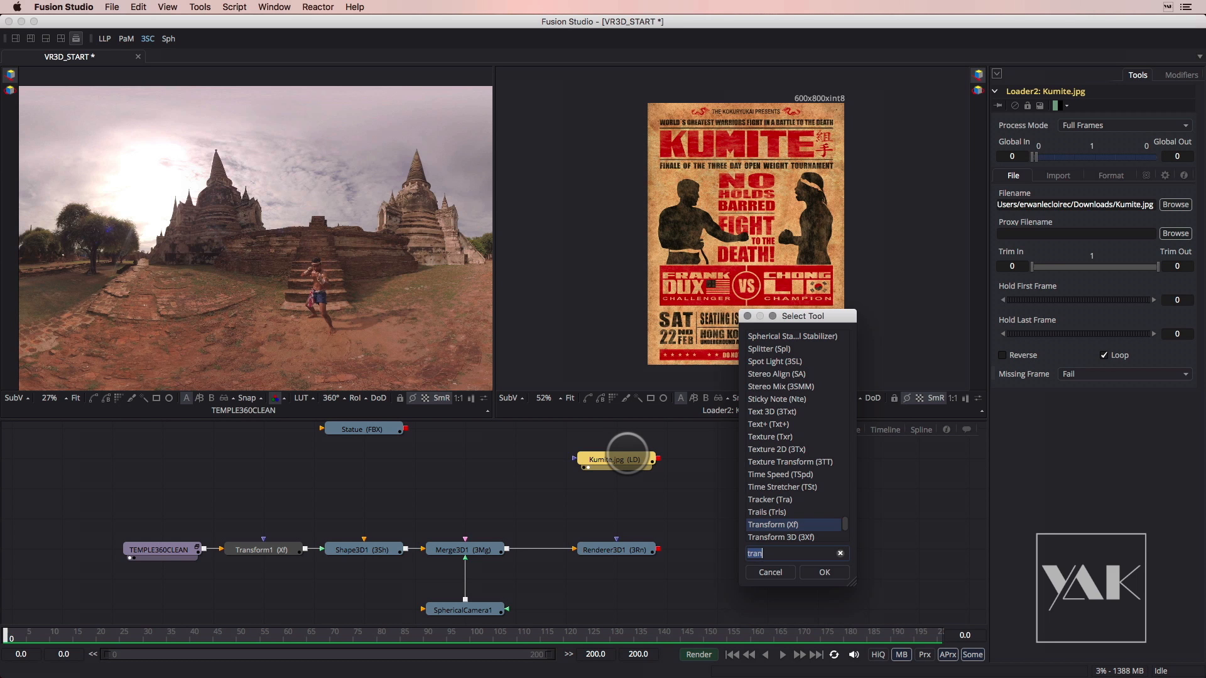
{"action": "type", "text": "ima"}
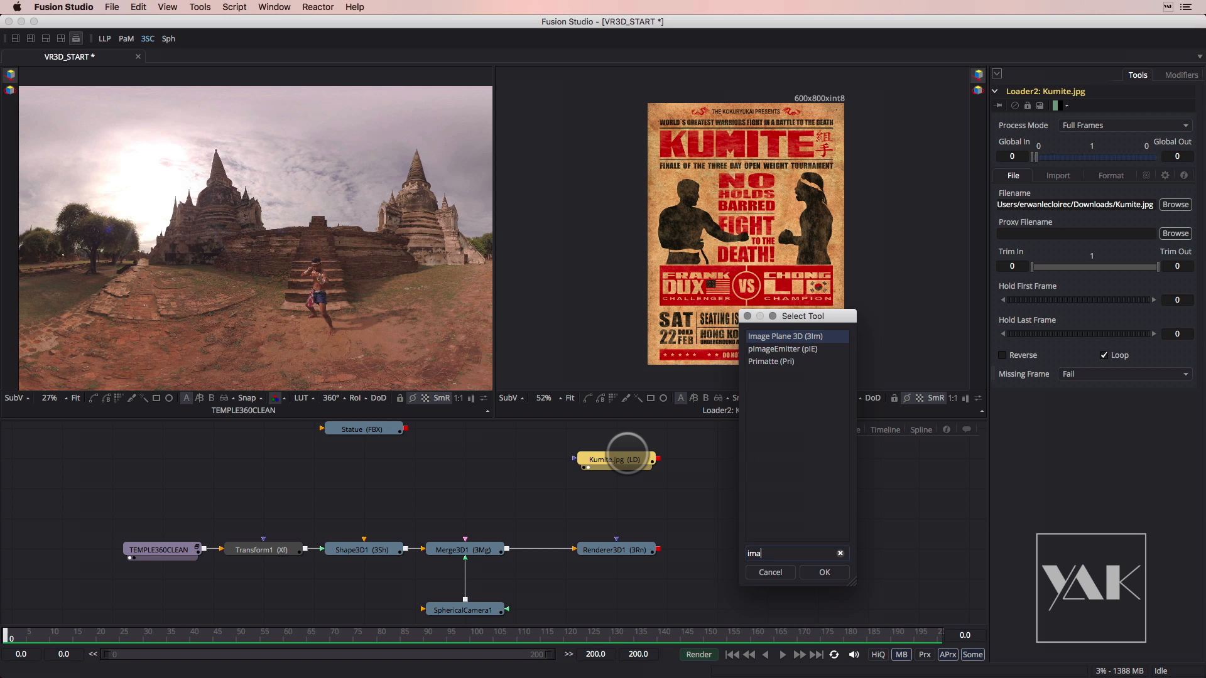
{"action": "key", "text": "Return"}
Display ImagePlane3D1 in place of the Kumite.jpg image and examine the textured plane and its lighting options
{"action": "left_click_drag", "start_coordinate": [709, 458], "coordinate": [785, 297]}
{"action": "left_click", "coordinate": [701, 315]}
{"action": "key", "text": "f"}
{"action": "left_click", "coordinate": [640, 489]}
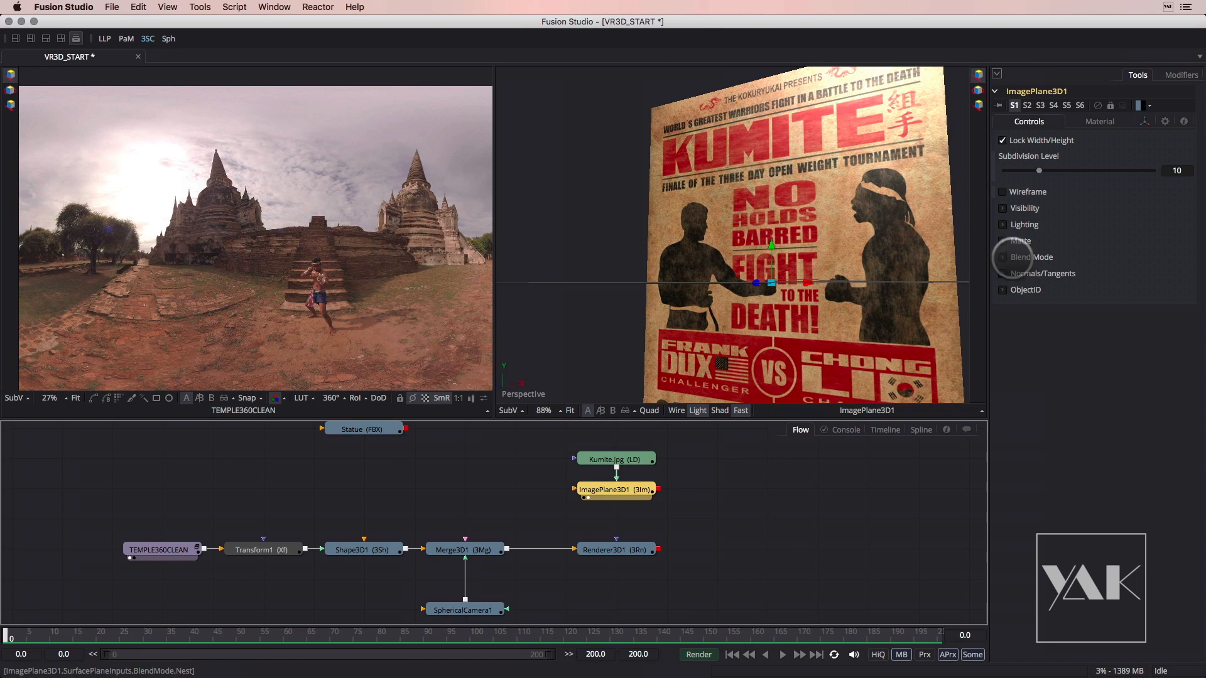
{"action": "left_click", "coordinate": [1014, 225]}
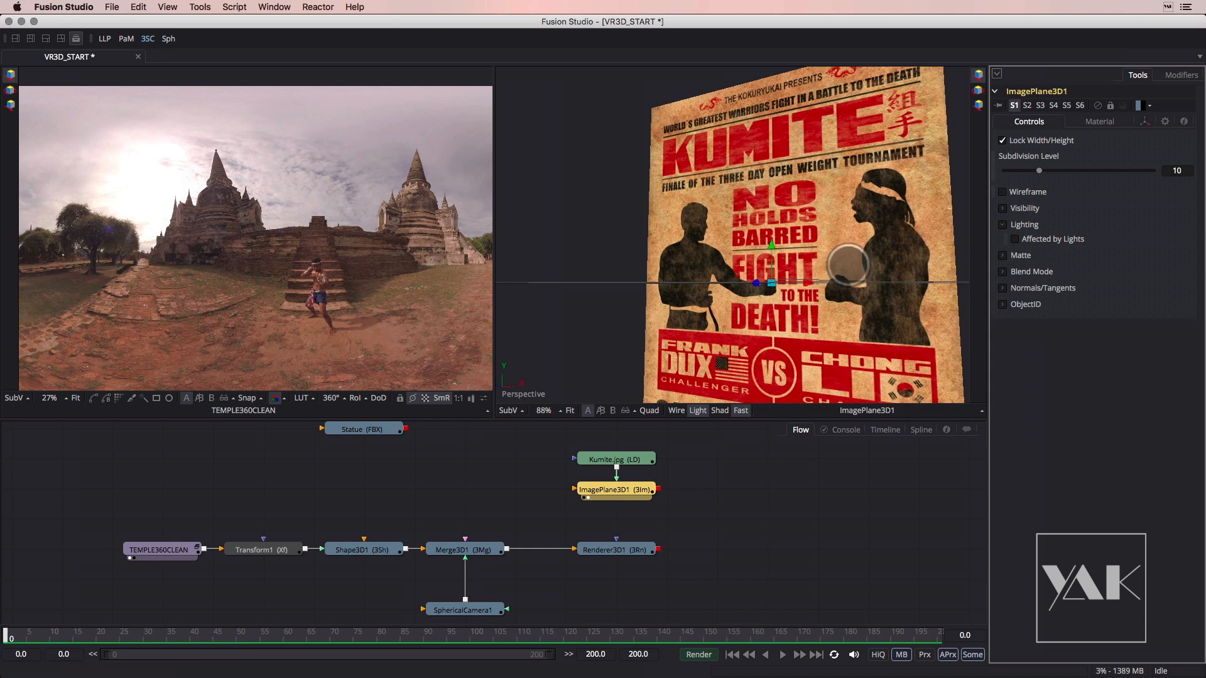
{"action": "mouse_move", "coordinate": [829, 317]}
{"action": "left_mouse_down"}
{"action": "mouse_move", "coordinate": [733, 296]}
{"action": "mouse_move", "coordinate": [828, 302]}
{"action": "left_mouse_up"}
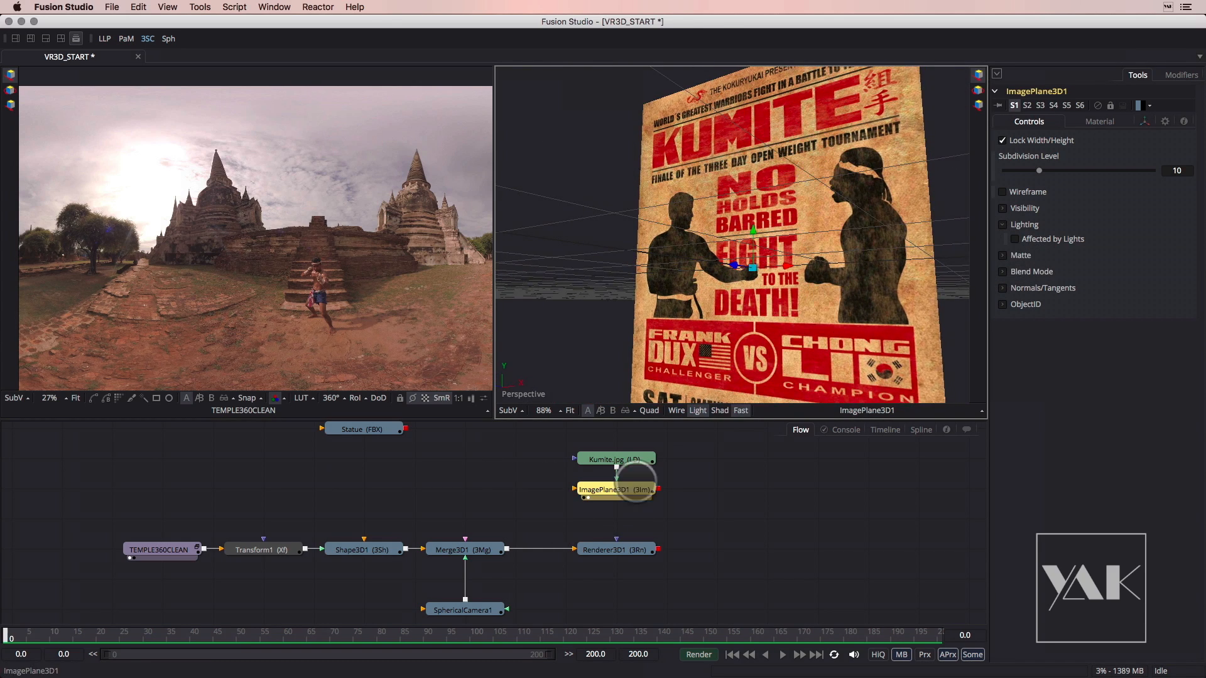
Connect ImagePlane3D1 to Merge3D1 and compare the merged scene with the Renderer3D1 output
{"action": "left_click_drag", "start_coordinate": [656, 490], "coordinate": [507, 295]}
{"action": "left_click_drag", "start_coordinate": [287, 295], "coordinate": [289, 333]}
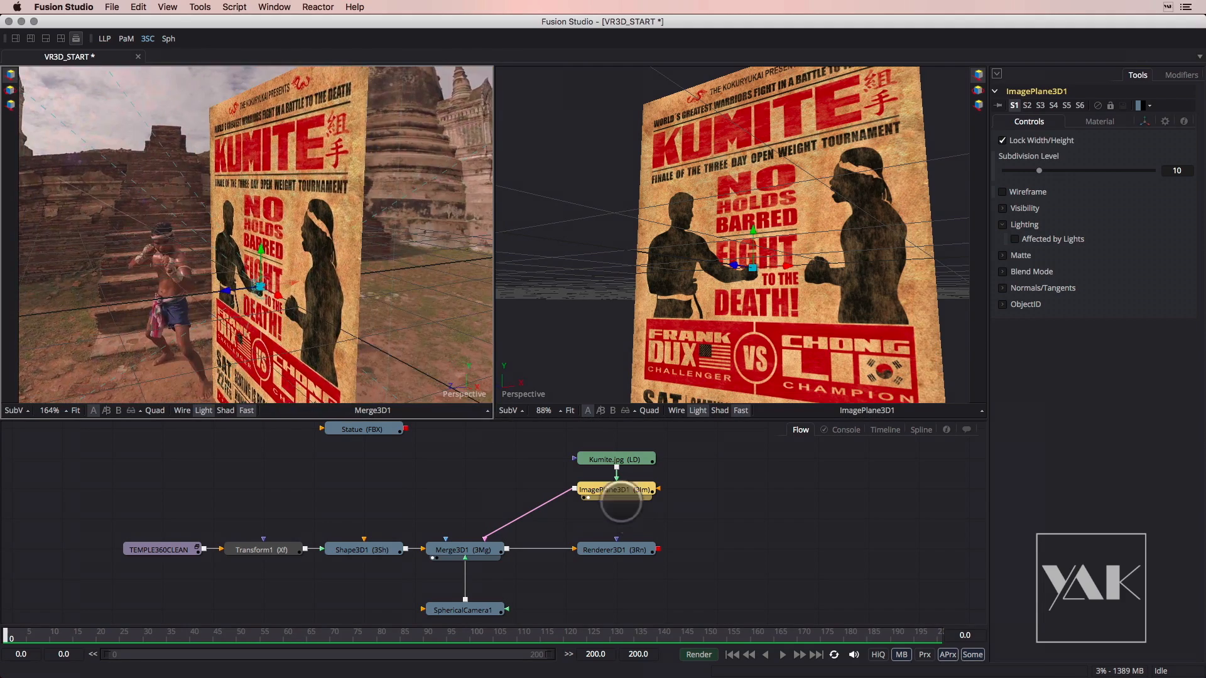
{"action": "left_click_drag", "start_coordinate": [622, 550], "coordinate": [603, 272]}
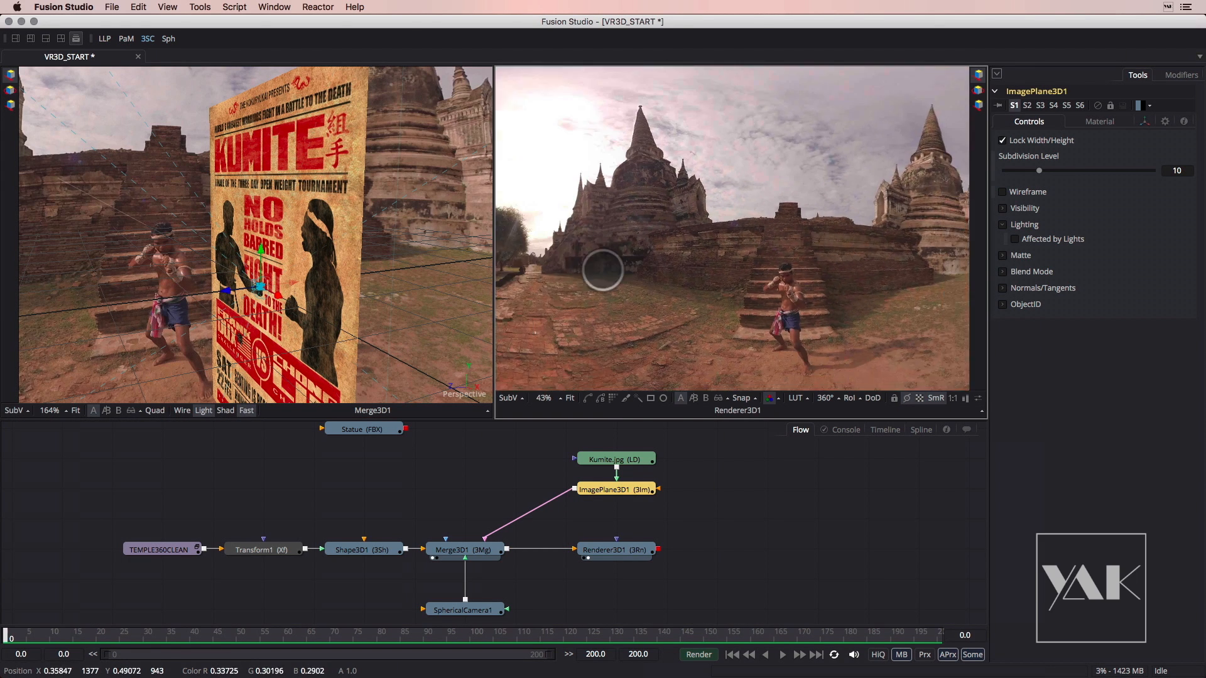
{"action": "left_click_drag", "start_coordinate": [800, 303], "coordinate": [750, 283]}
{"action": "mouse_move", "coordinate": [365, 282]}
{"action": "left_mouse_down"}
{"action": "mouse_move", "coordinate": [262, 280]}
{"action": "mouse_move", "coordinate": [393, 280]}
{"action": "mouse_move", "coordinate": [353, 282]}
{"action": "left_mouse_up"}
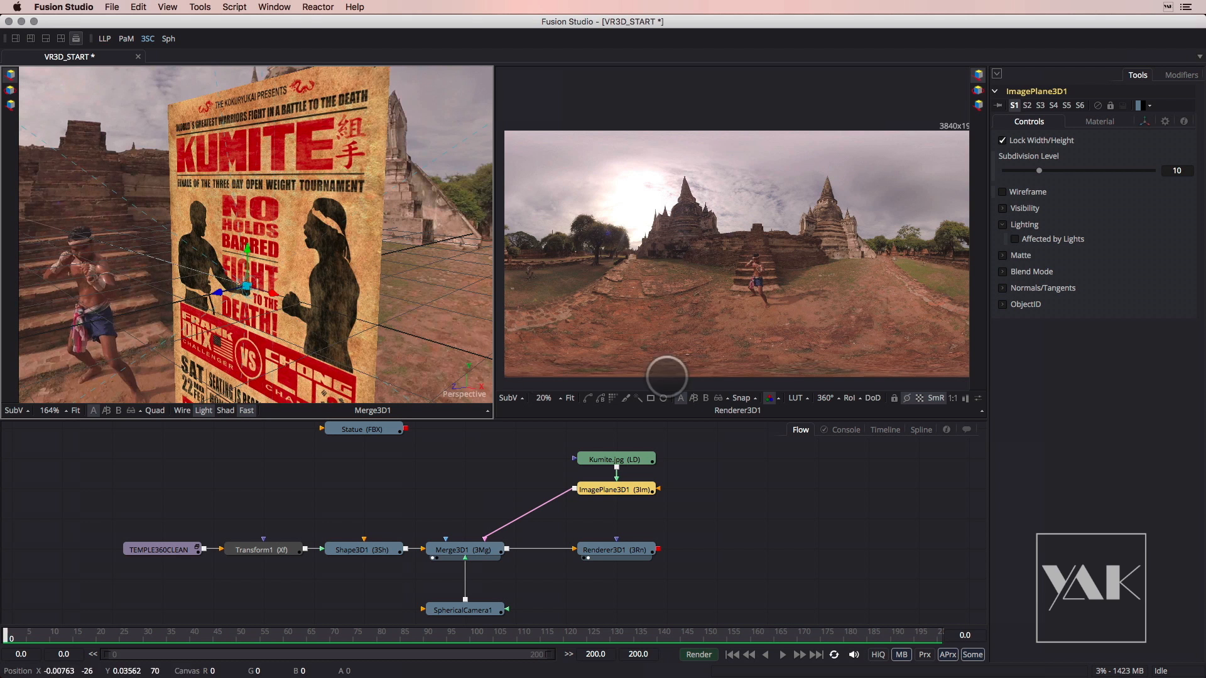
Scale ImagePlane3D1 to about 0.328, set its Y Rotation to 90 and its X Offset to about -0.635
{"action": "left_click", "coordinate": [1144, 121]}
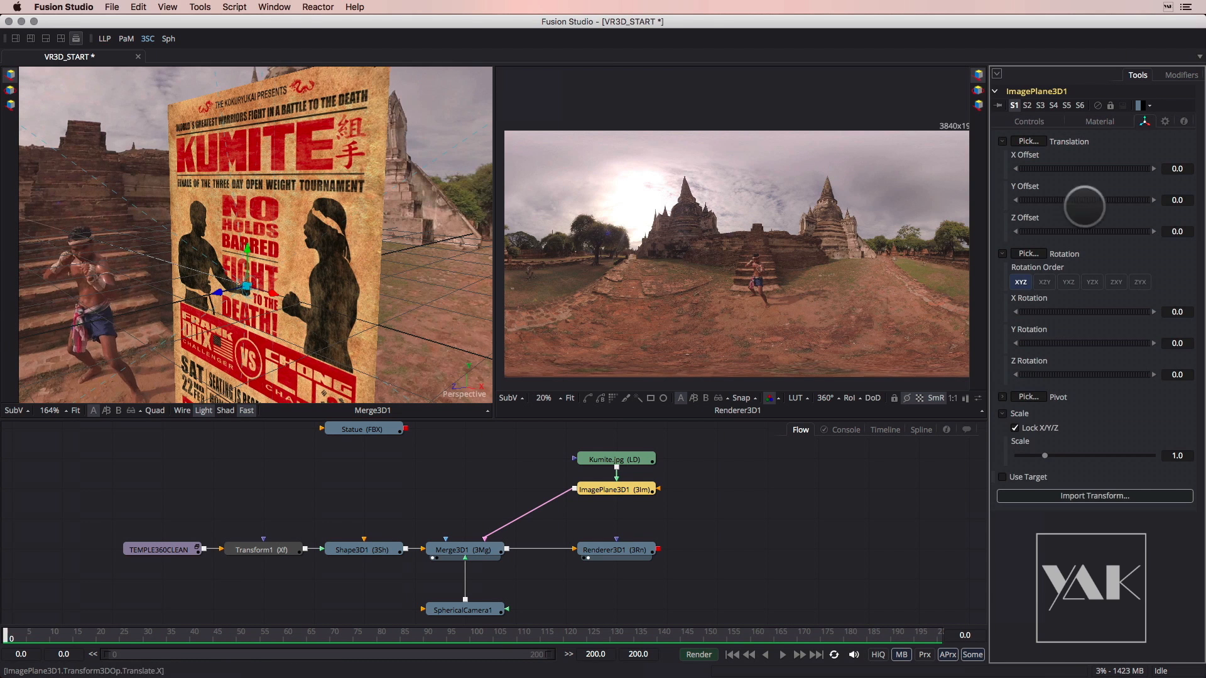
{"action": "left_click_drag", "start_coordinate": [1044, 456], "coordinate": [1025, 457]}
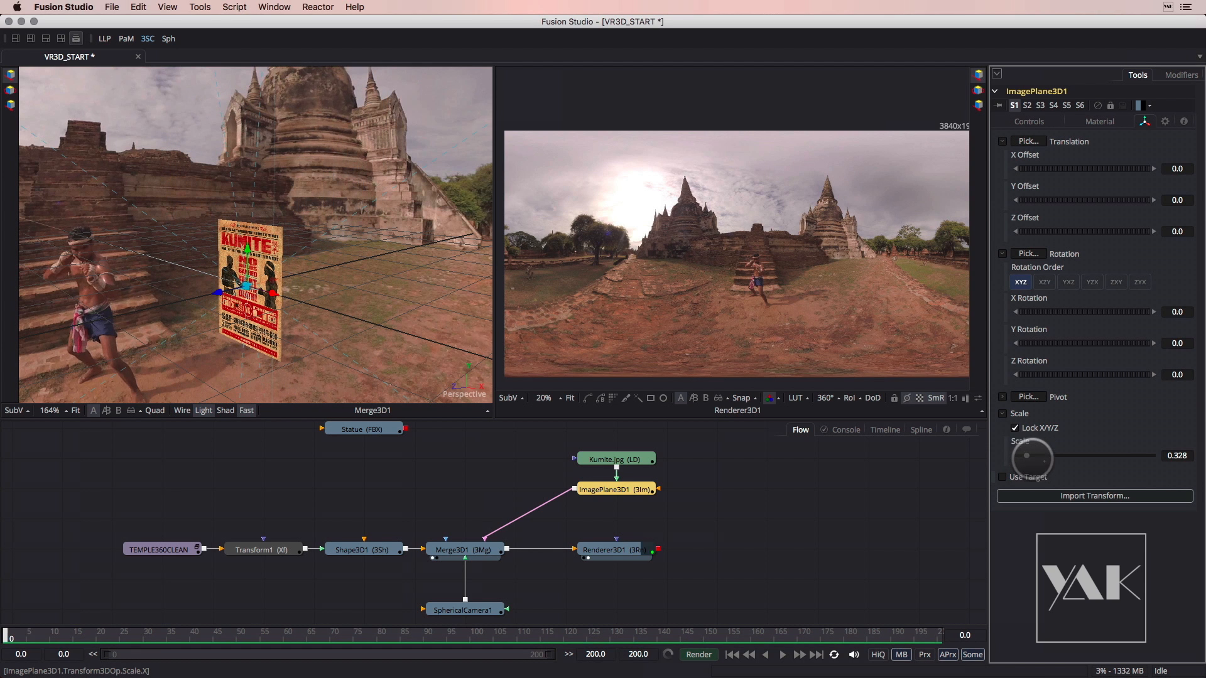
{"action": "left_click_drag", "start_coordinate": [1068, 345], "coordinate": [1112, 340]}
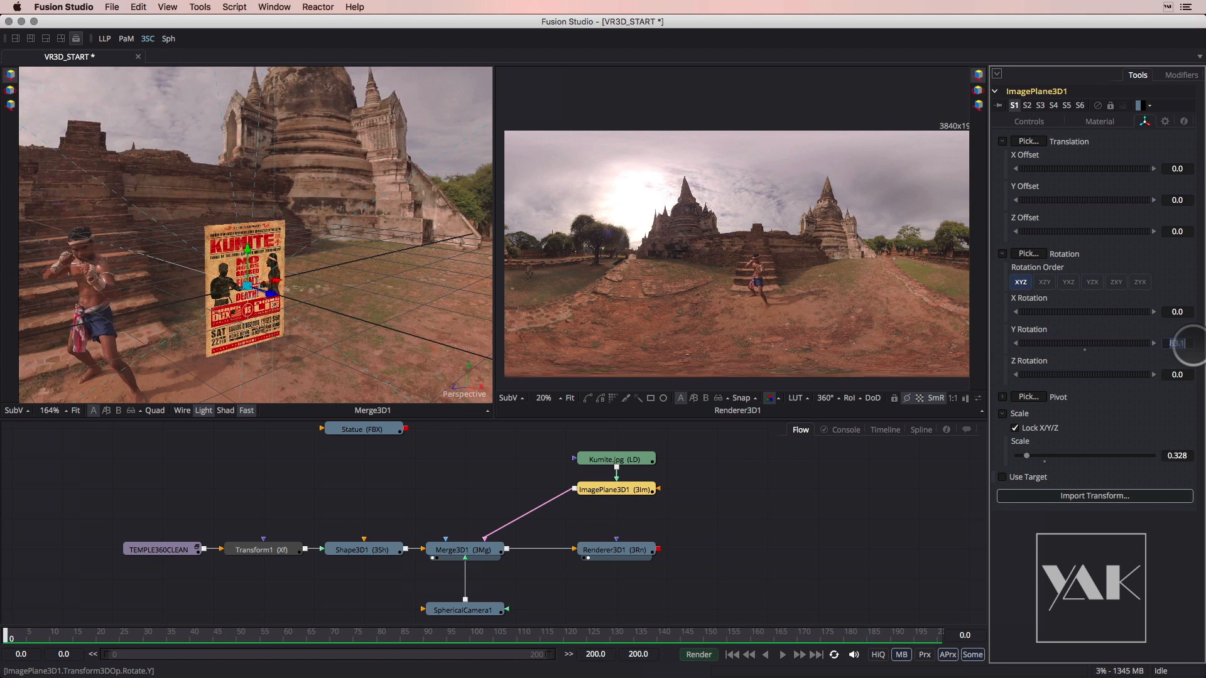
{"action": "key", "text": "Tab"}
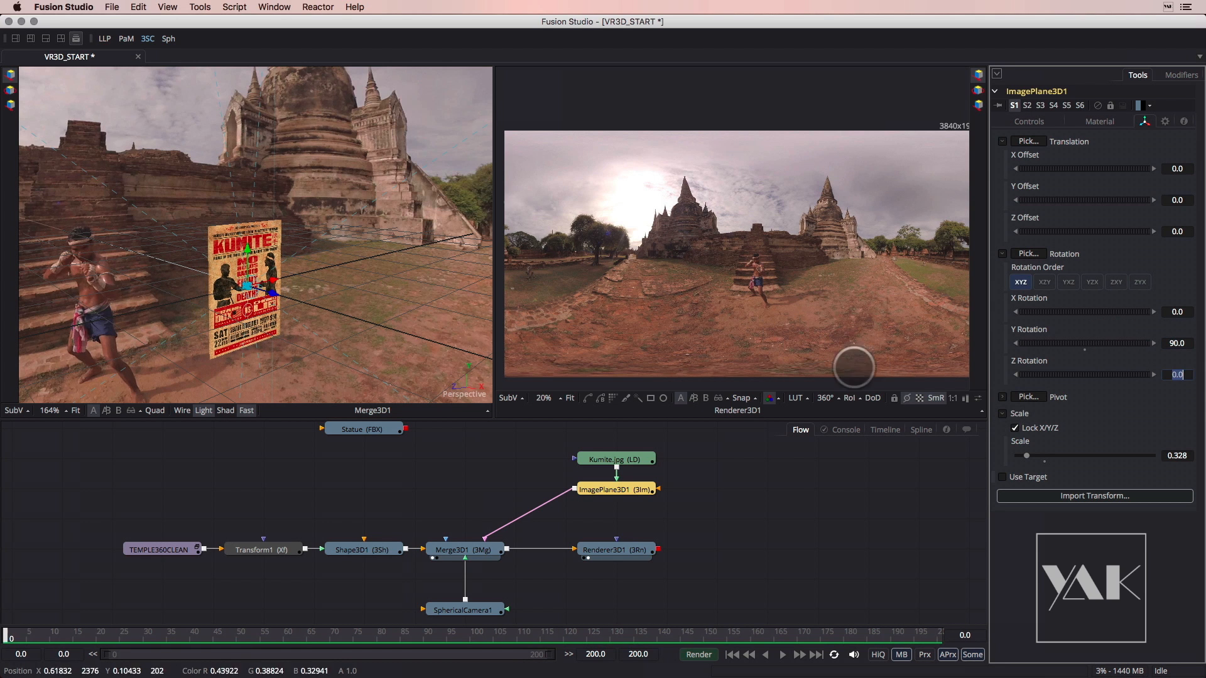
{"action": "left_click_drag", "start_coordinate": [1085, 168], "coordinate": [1064, 168]}
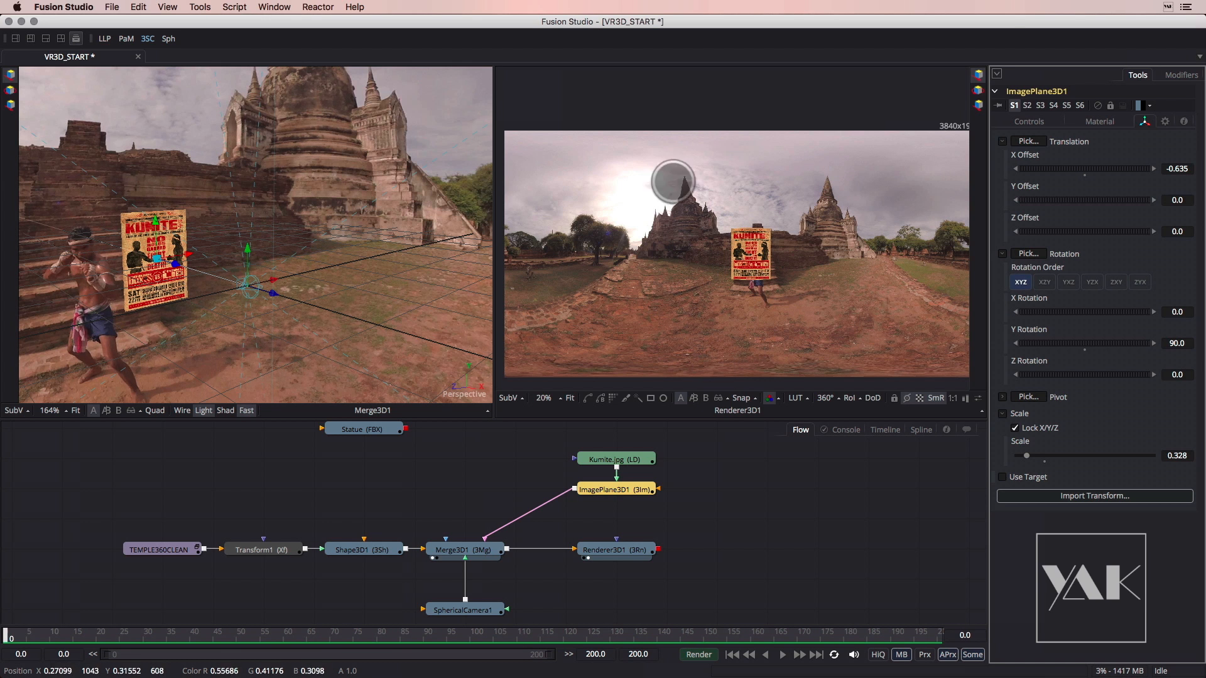
View the poster head-on in the Merge3D1 scene and turn on the 360° view for Renderer3D1, facing the poster
{"action": "left_click_drag", "start_coordinate": [279, 264], "coordinate": [213, 287]}
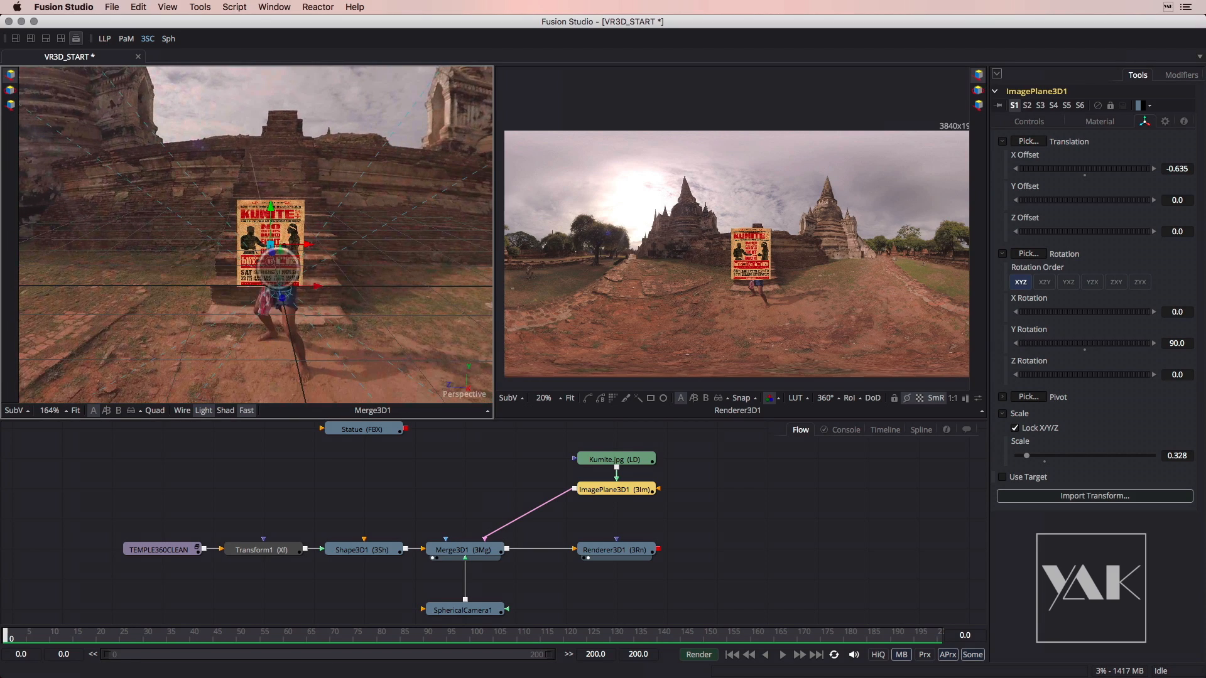
{"action": "left_click_drag", "start_coordinate": [283, 317], "coordinate": [510, 370]}
{"action": "left_click_drag", "start_coordinate": [273, 195], "coordinate": [243, 135]}
{"action": "left_click_drag", "start_coordinate": [253, 269], "coordinate": [630, 331]}
{"action": "left_click_drag", "start_coordinate": [284, 231], "coordinate": [349, 261]}
{"action": "left_click_drag", "start_coordinate": [292, 231], "coordinate": [49, 237]}
{"action": "left_click_drag", "start_coordinate": [336, 284], "coordinate": [76, 264]}
{"action": "mouse_move", "coordinate": [228, 260]}
{"action": "left_mouse_down"}
{"action": "mouse_move", "coordinate": [263, 270]}
{"action": "mouse_move", "coordinate": [220, 270]}
{"action": "left_mouse_up"}
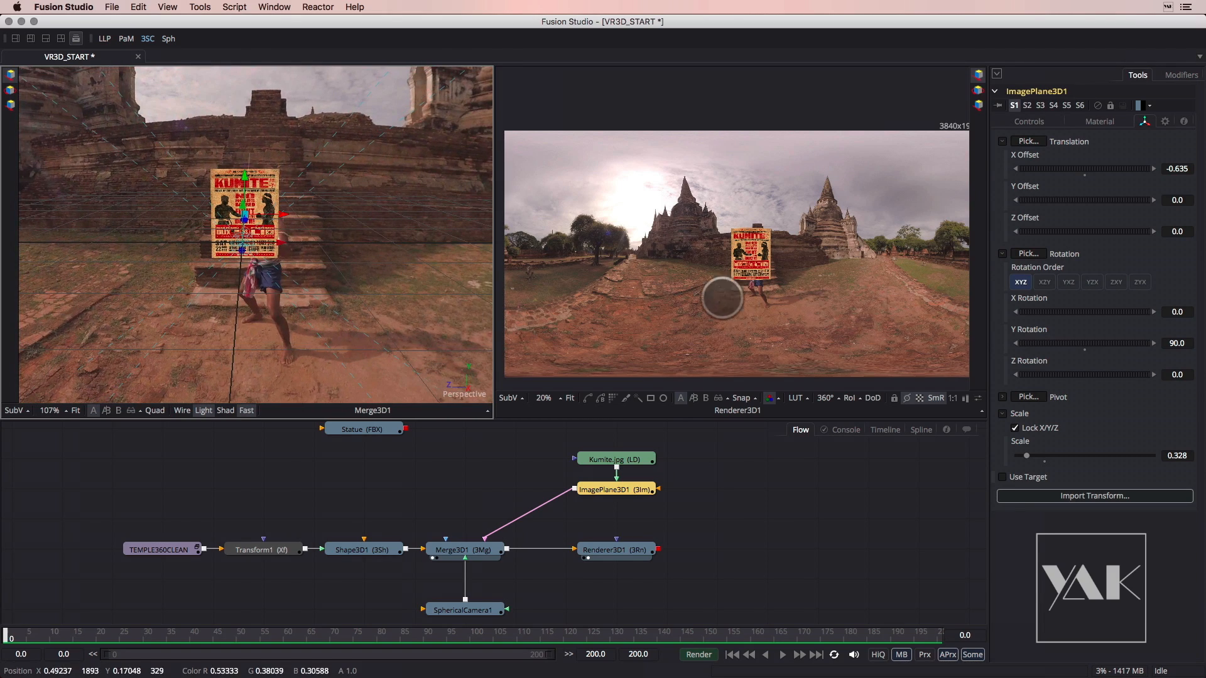
{"action": "left_click", "coordinate": [826, 399]}
{"action": "left_click_drag", "start_coordinate": [651, 275], "coordinate": [646, 214]}
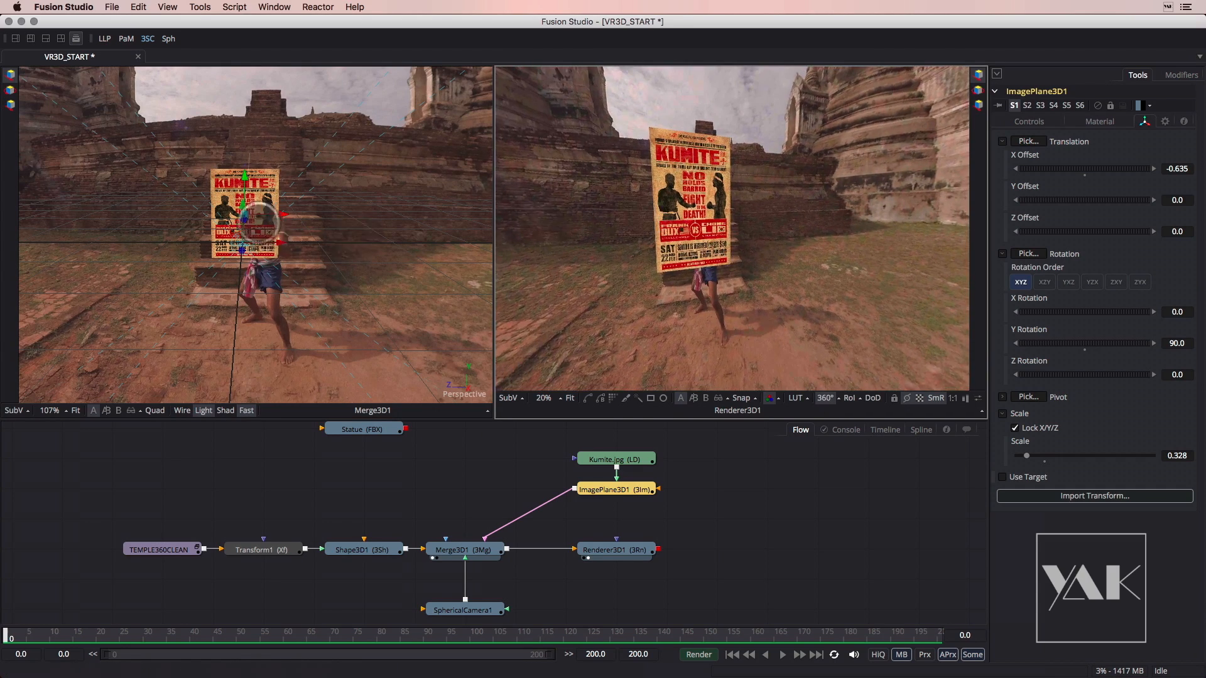
Move the poster onto the temple wall beside the stairs, at about X -1.061, Y 0.041, Z -0.860
{"action": "left_click_drag", "start_coordinate": [281, 213], "coordinate": [282, 175]}
{"action": "left_click_drag", "start_coordinate": [373, 196], "coordinate": [402, 206]}
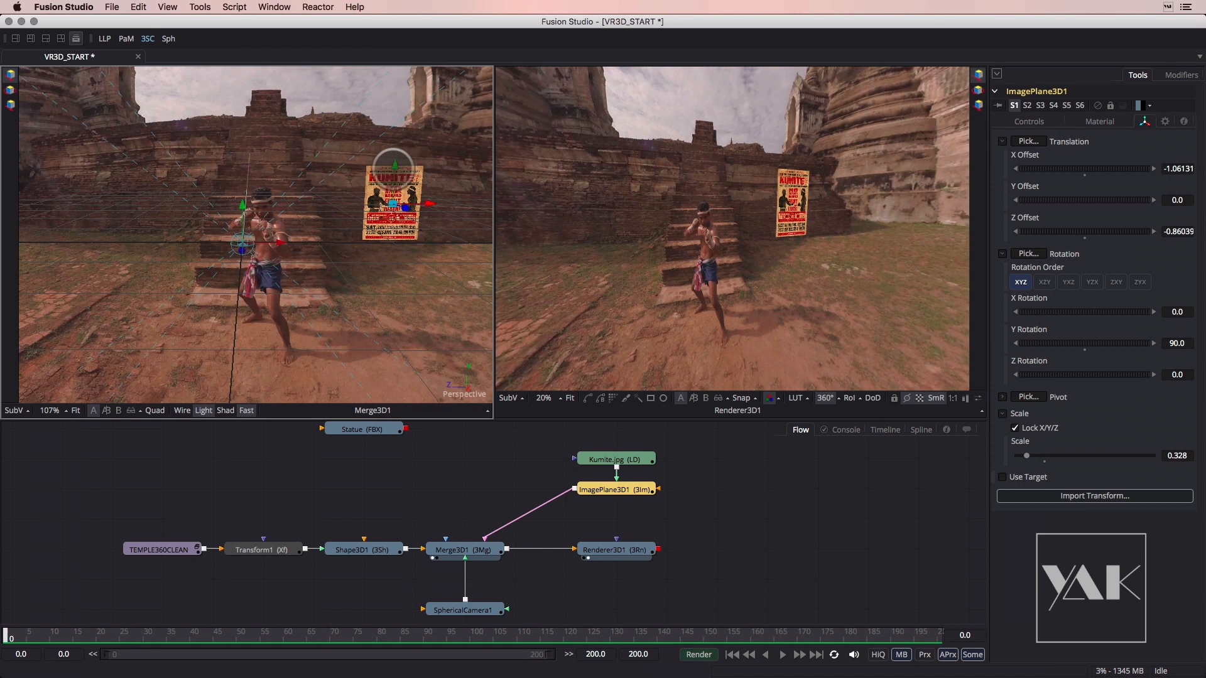
{"action": "left_click_drag", "start_coordinate": [395, 164], "coordinate": [395, 157]}
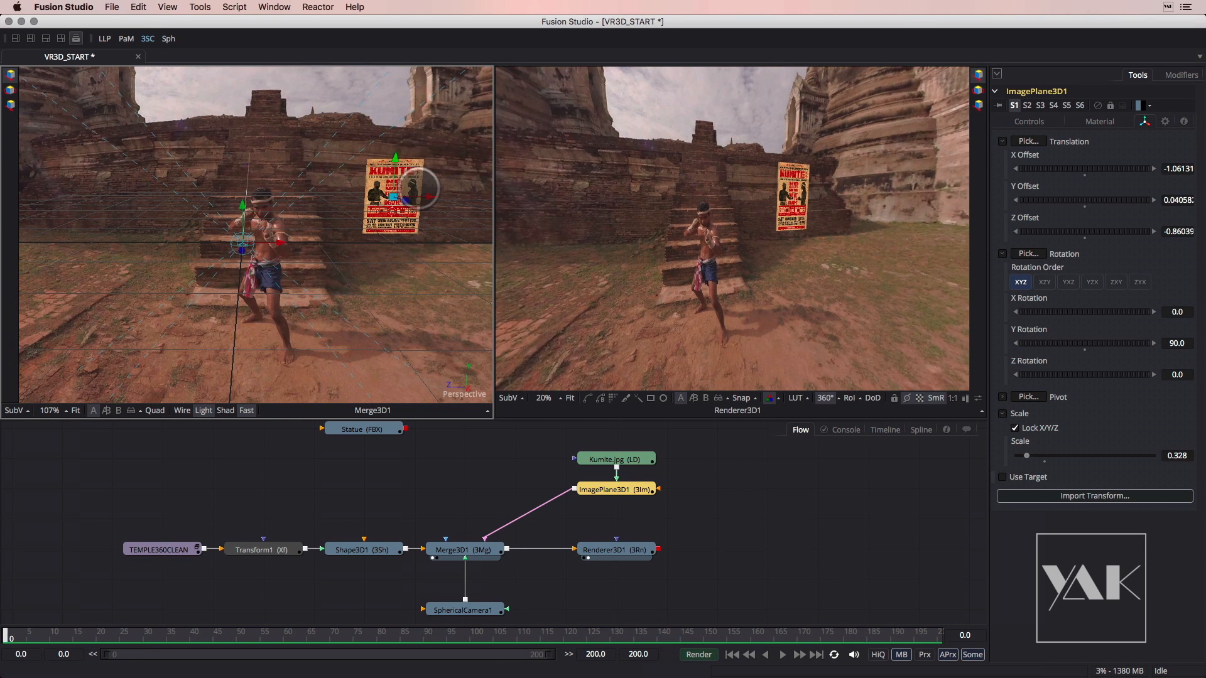
Move the Kumite poster to about Y 0.015 and Z -0.822, and reduce its scale to 0.258
{"action": "left_click_drag", "start_coordinate": [429, 196], "coordinate": [387, 161]}
{"action": "left_click", "coordinate": [728, 308]}
{"action": "left_click", "coordinate": [824, 399]}
{"action": "left_click_drag", "start_coordinate": [799, 300], "coordinate": [934, 315]}
{"action": "left_click_drag", "start_coordinate": [773, 285], "coordinate": [838, 326]}
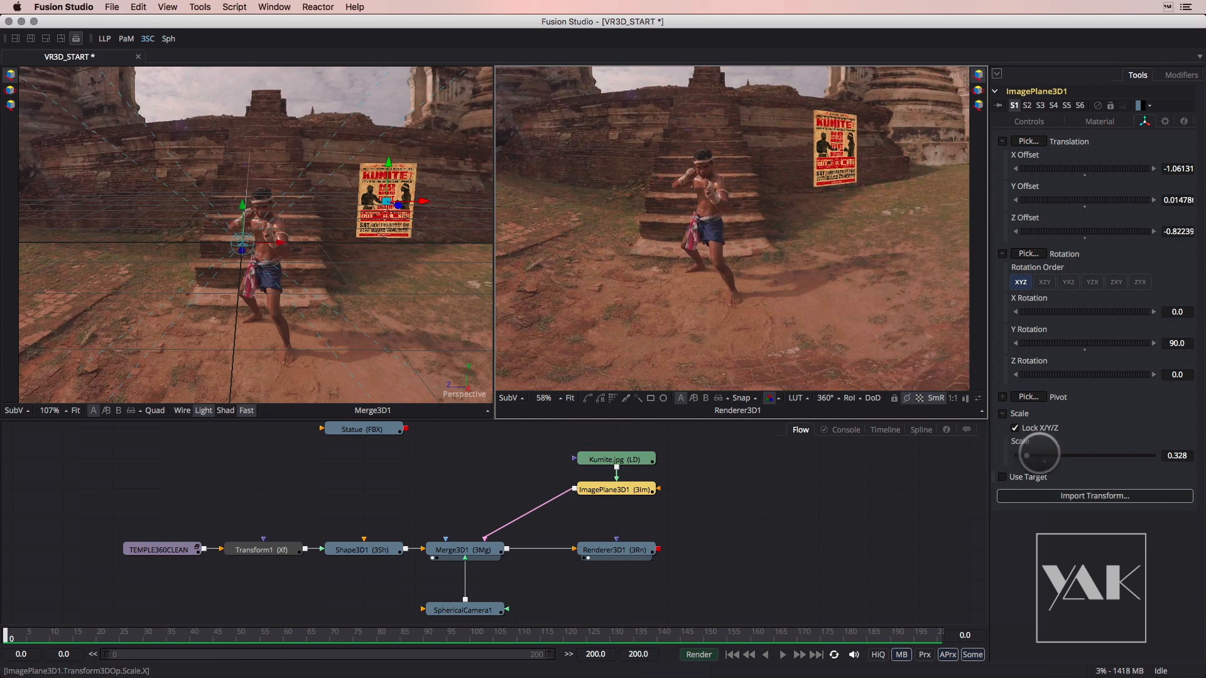
{"action": "left_click_drag", "start_coordinate": [1025, 455], "coordinate": [1023, 455]}
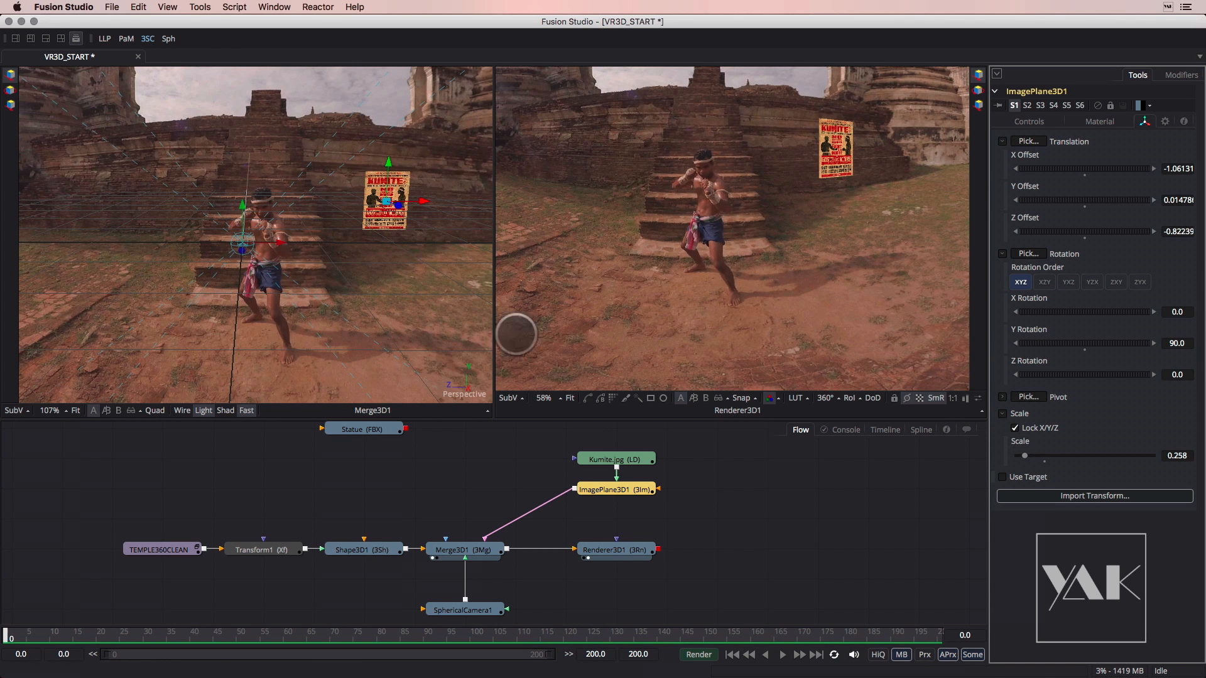
Make room between Kumite.jpg and ImagePlane3D1 and insert a Color Corrector on their connection
{"action": "left_click", "coordinate": [618, 450]}
{"action": "left_click", "coordinate": [618, 461]}
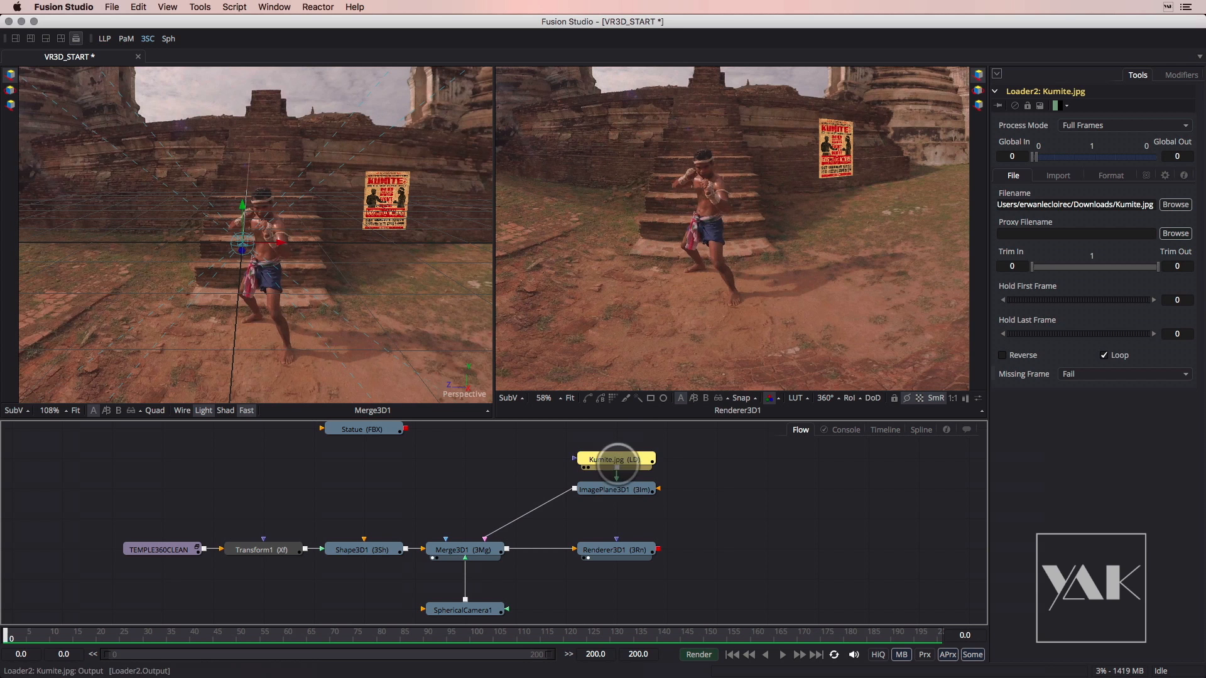
{"action": "left_click_drag", "start_coordinate": [616, 459], "coordinate": [616, 429]}
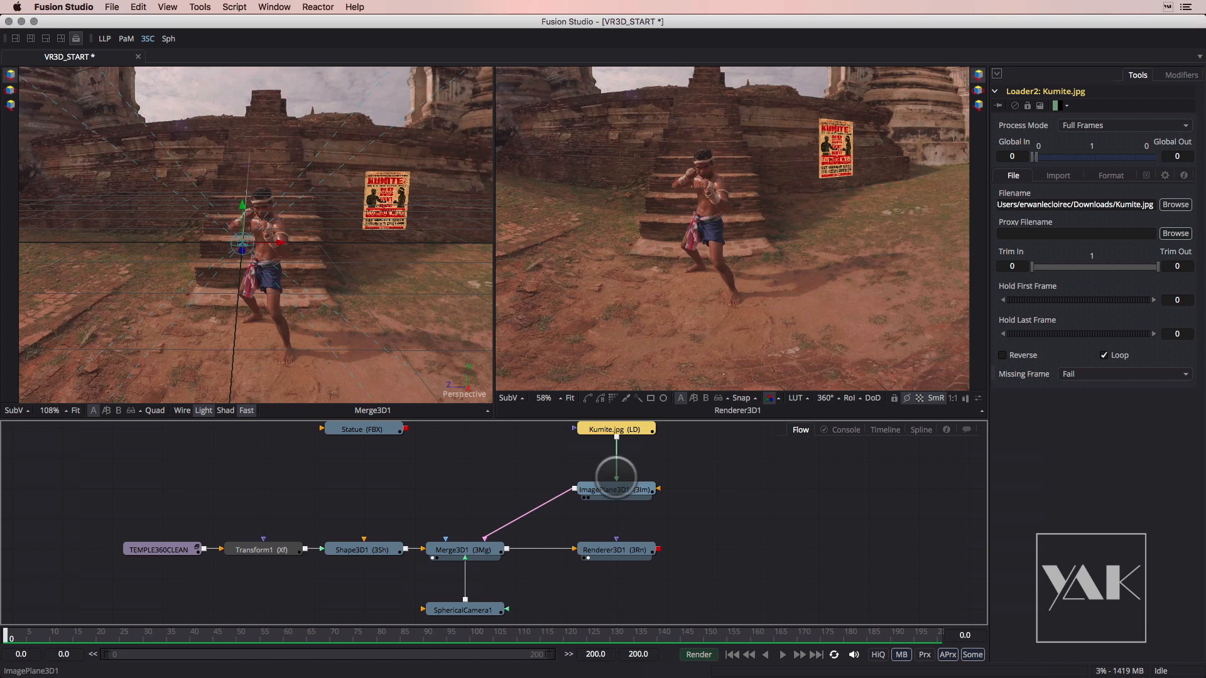
{"action": "left_click_drag", "start_coordinate": [617, 470], "coordinate": [643, 502]}
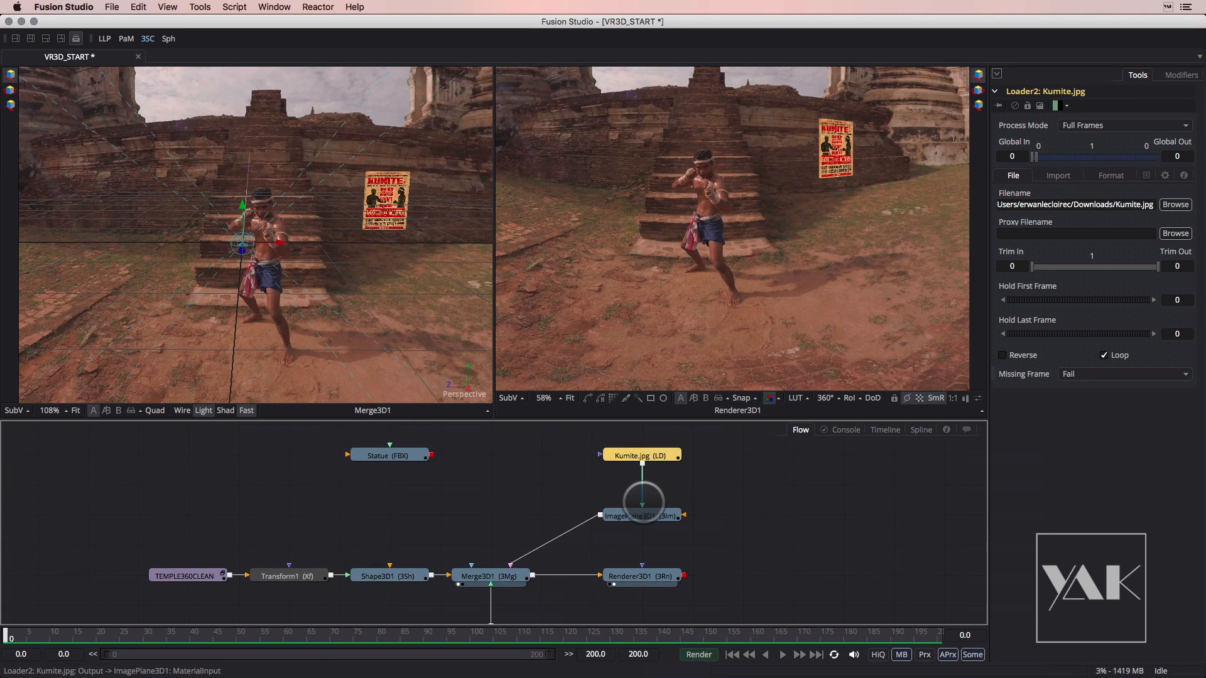
{"action": "key", "text": "shift+space"}
{"action": "type", "text": "cc"}
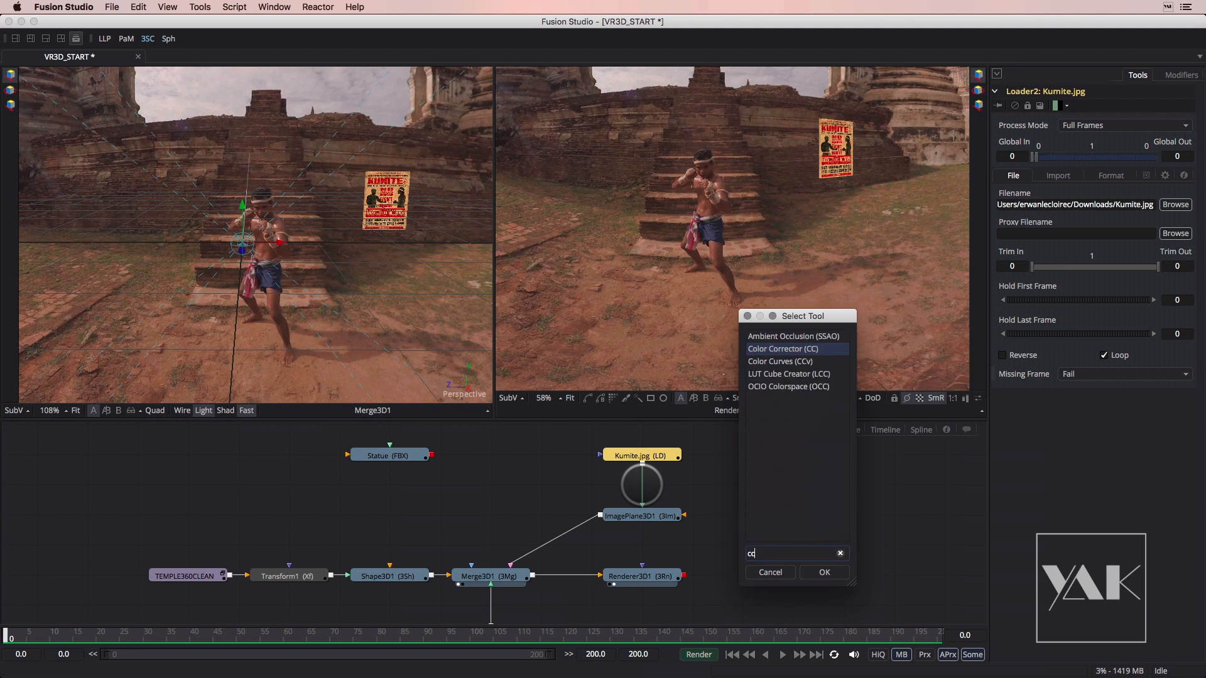
{"action": "key", "text": "Return"}
Set the poster's master saturation to 0.744 and RGB brightness to -0.205, and move its nodes closer to Merge3D1
{"action": "left_click_drag", "start_coordinate": [1065, 401], "coordinate": [1059, 400]}
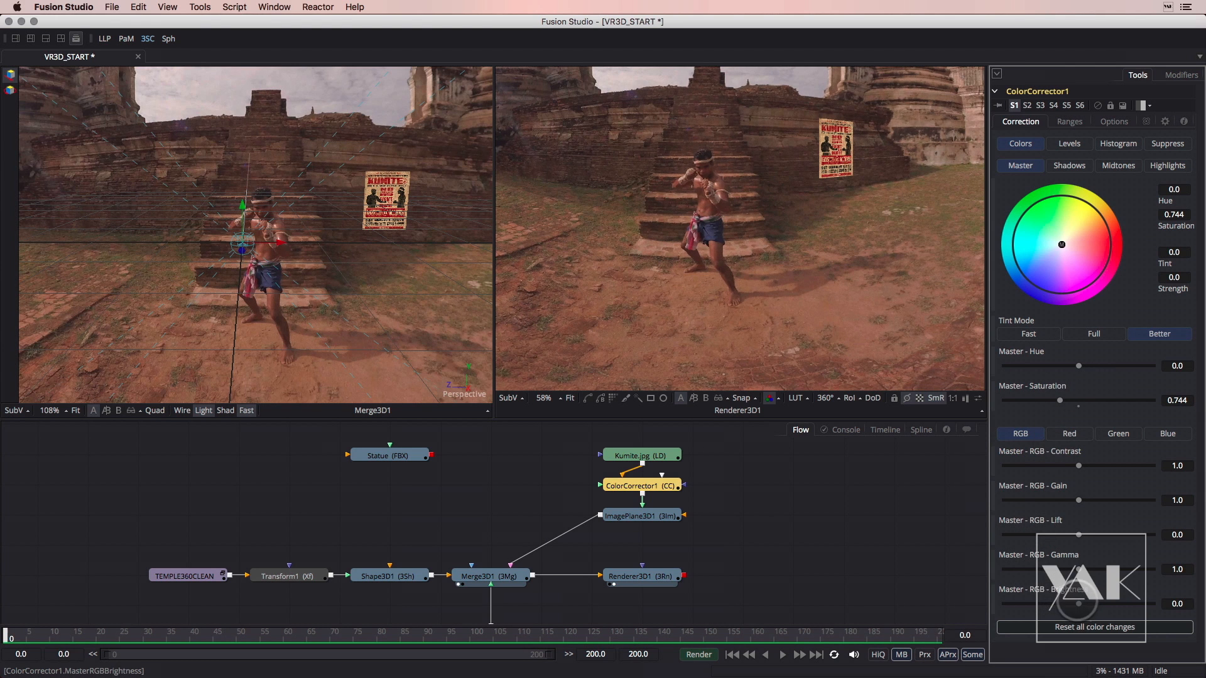
{"action": "left_click_drag", "start_coordinate": [1079, 604], "coordinate": [1070, 605]}
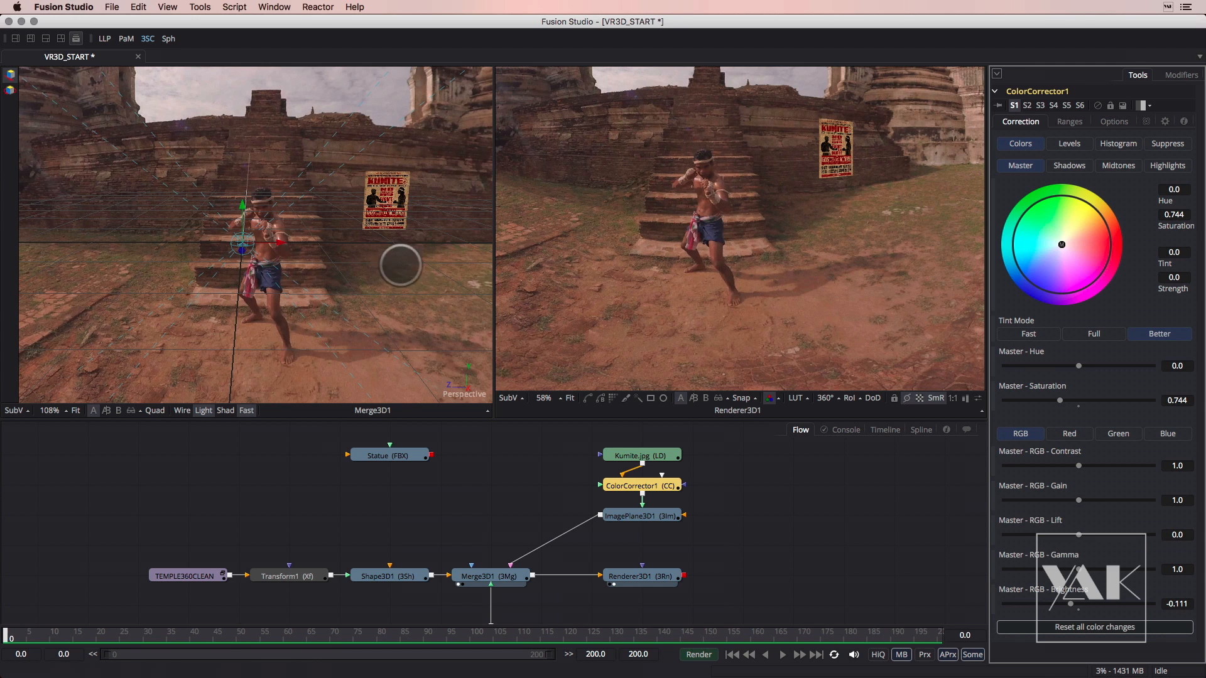
{"action": "left_click_drag", "start_coordinate": [1069, 604], "coordinate": [1064, 604]}
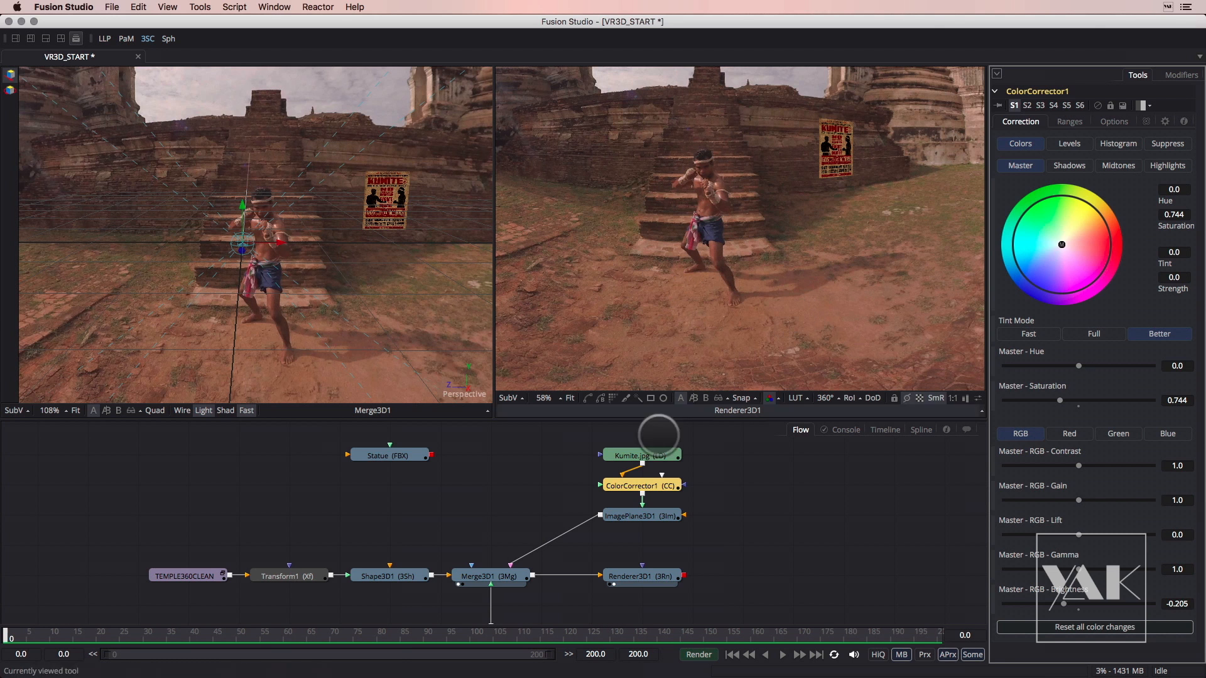
{"action": "left_click", "coordinate": [825, 398]}
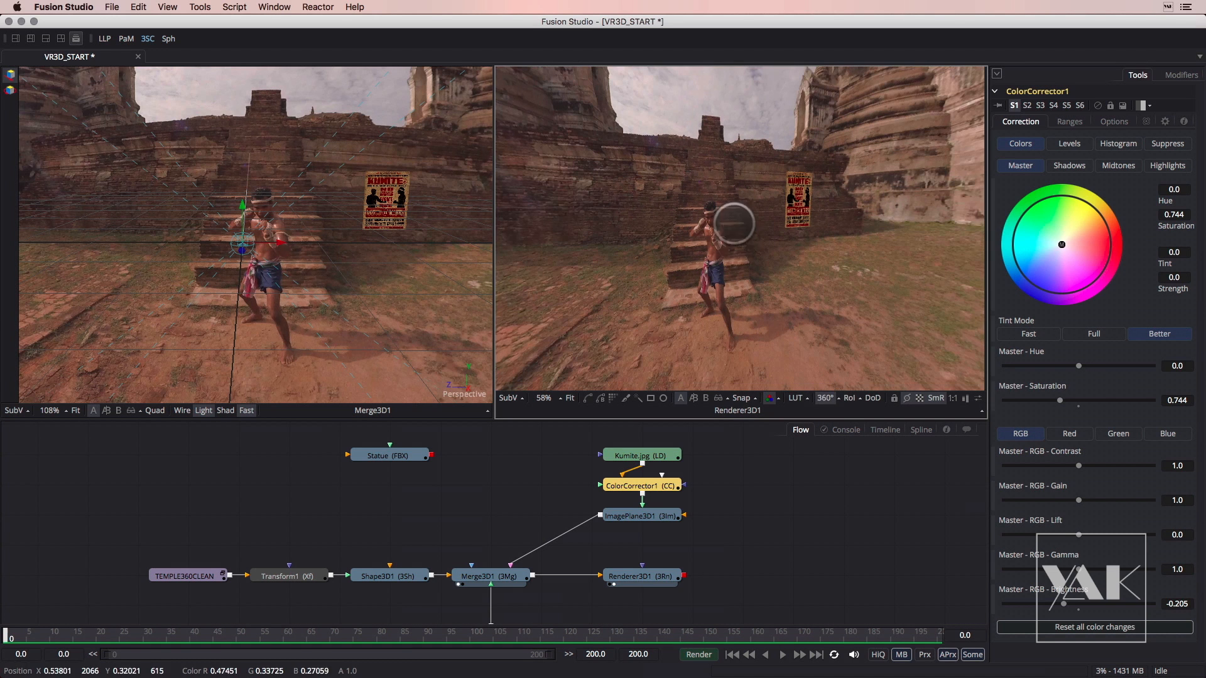
{"action": "left_click_drag", "start_coordinate": [815, 256], "coordinate": [728, 251]}
{"action": "left_click_drag", "start_coordinate": [573, 444], "coordinate": [591, 505]}
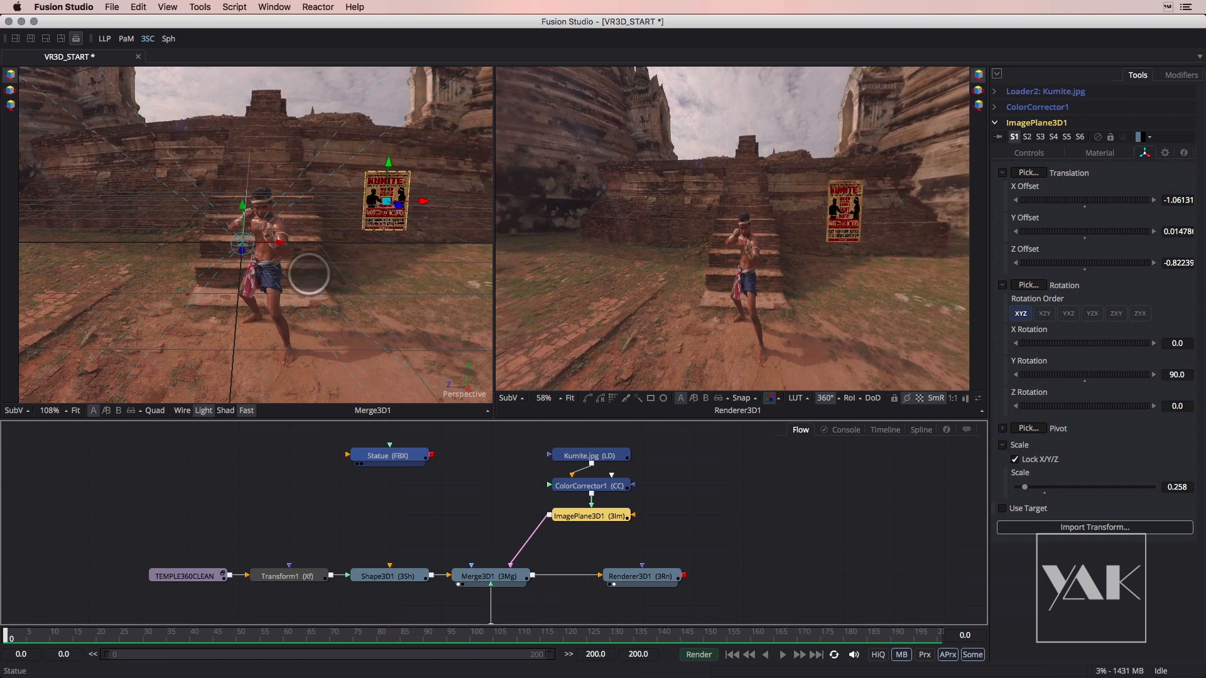
View the Statue model on its own and examine its surface detail from several distances
{"action": "left_click_drag", "start_coordinate": [365, 336], "coordinate": [366, 343]}
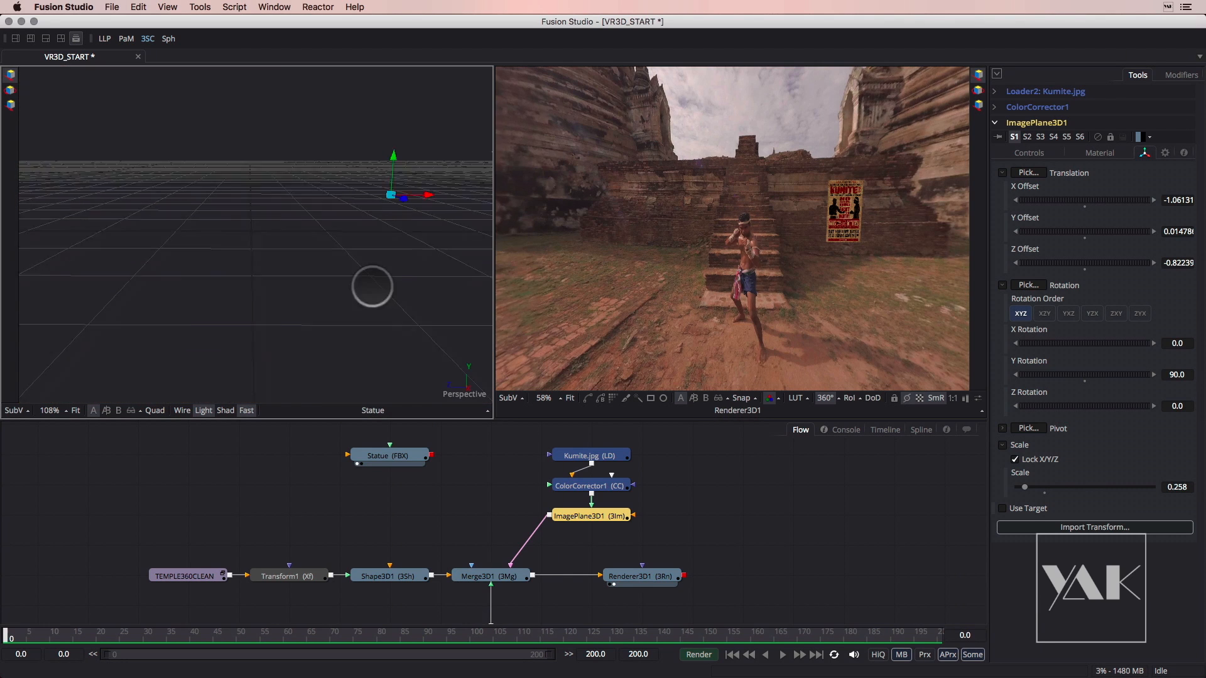
{"action": "left_click_drag", "start_coordinate": [330, 289], "coordinate": [252, 279]}
{"action": "scroll", "coordinate": [246, 281], "scroll_direction": "up", "scroll_amount": 5}
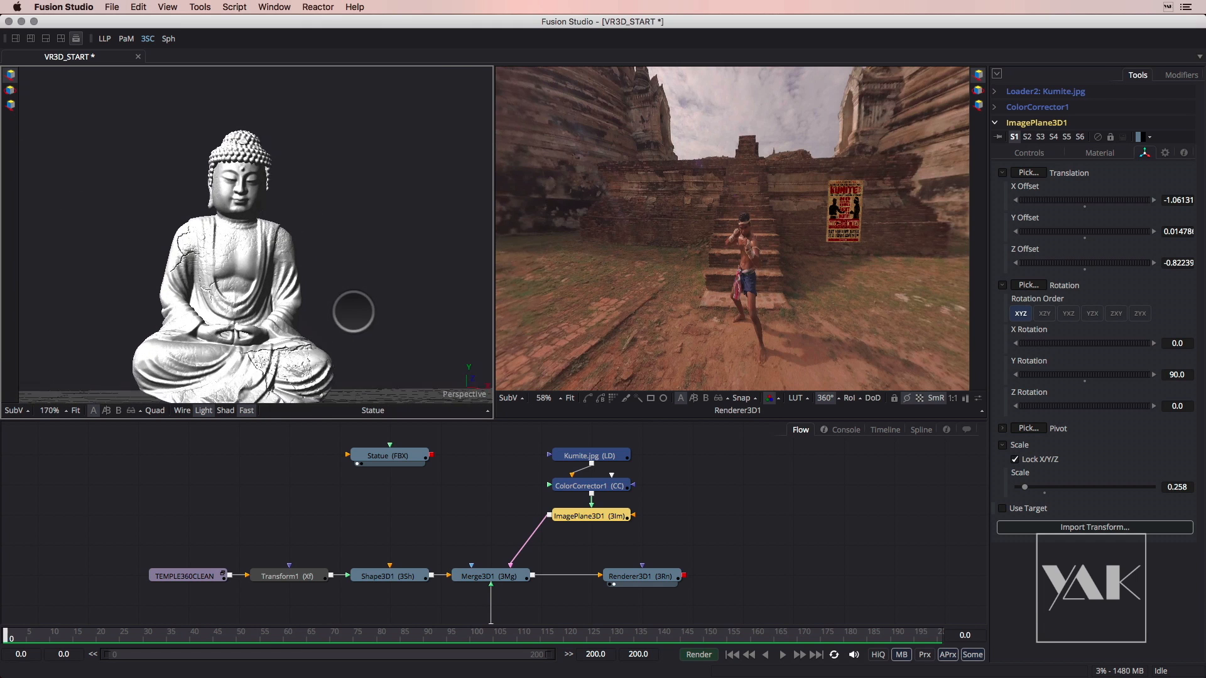
{"action": "scroll", "coordinate": [256, 255], "scroll_direction": "up", "scroll_amount": 8}
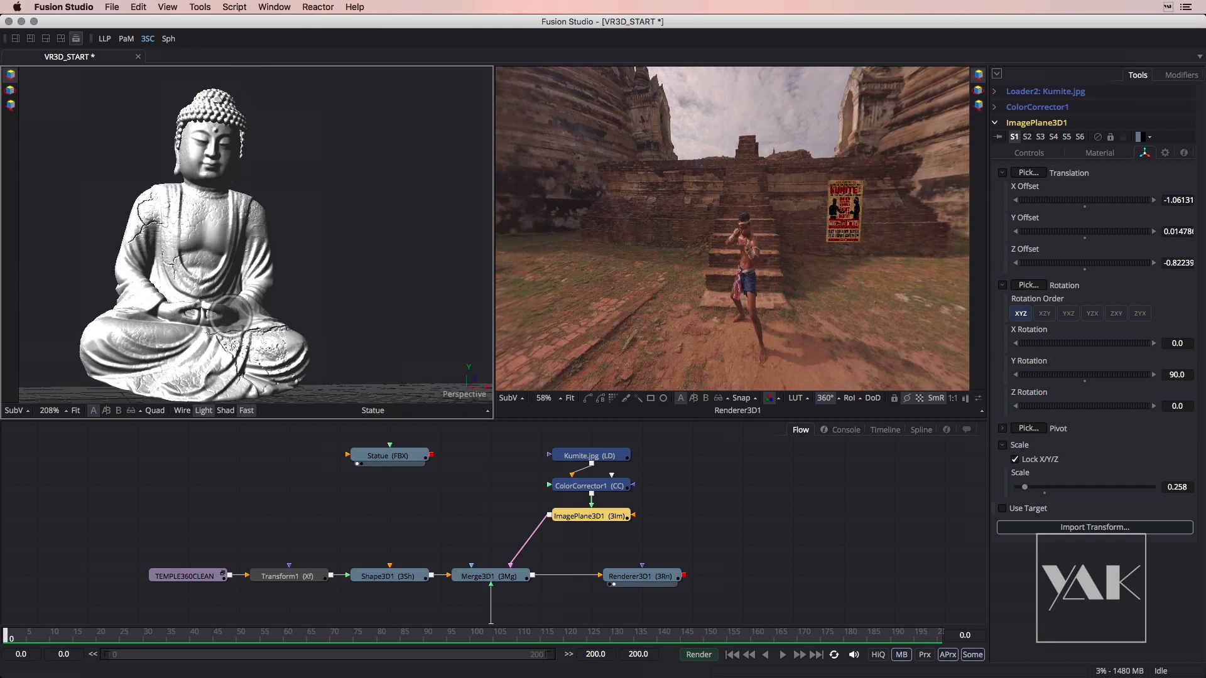
{"action": "left_click_drag", "start_coordinate": [198, 294], "coordinate": [182, 312]}
{"action": "scroll", "coordinate": [180, 312], "scroll_direction": "up", "scroll_amount": 3}
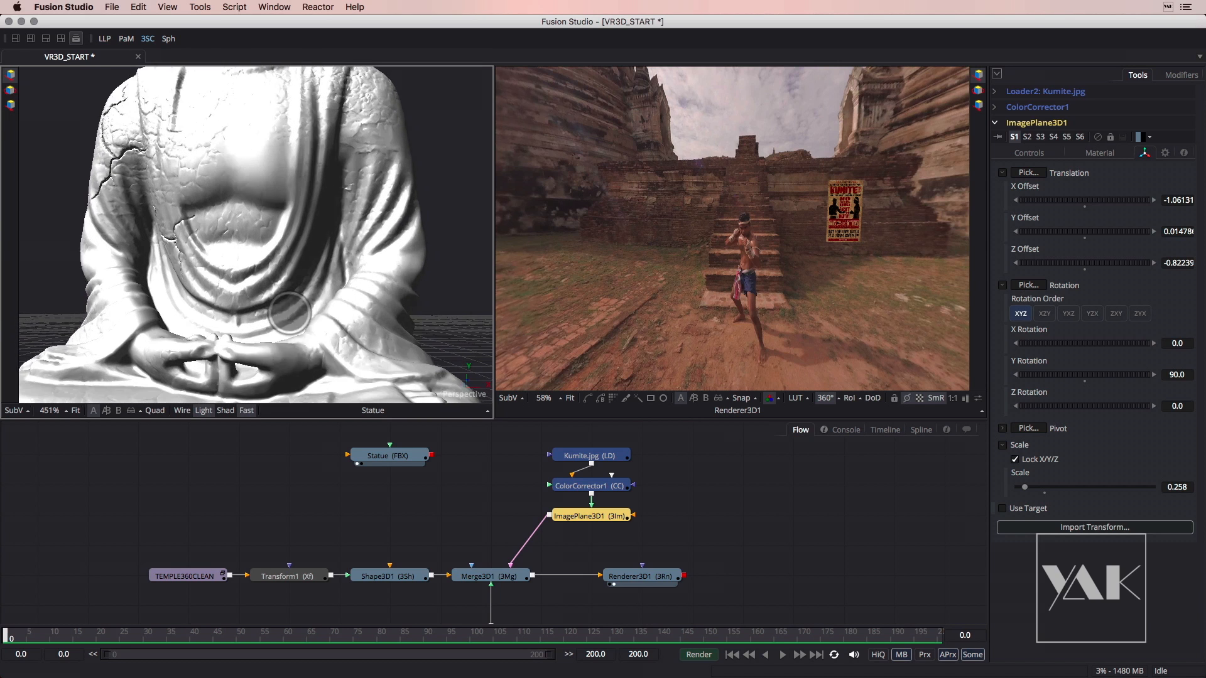
{"action": "scroll", "coordinate": [179, 310], "scroll_direction": "down", "scroll_amount": 6}
{"action": "scroll", "coordinate": [178, 311], "scroll_direction": "down", "scroll_amount": 5}
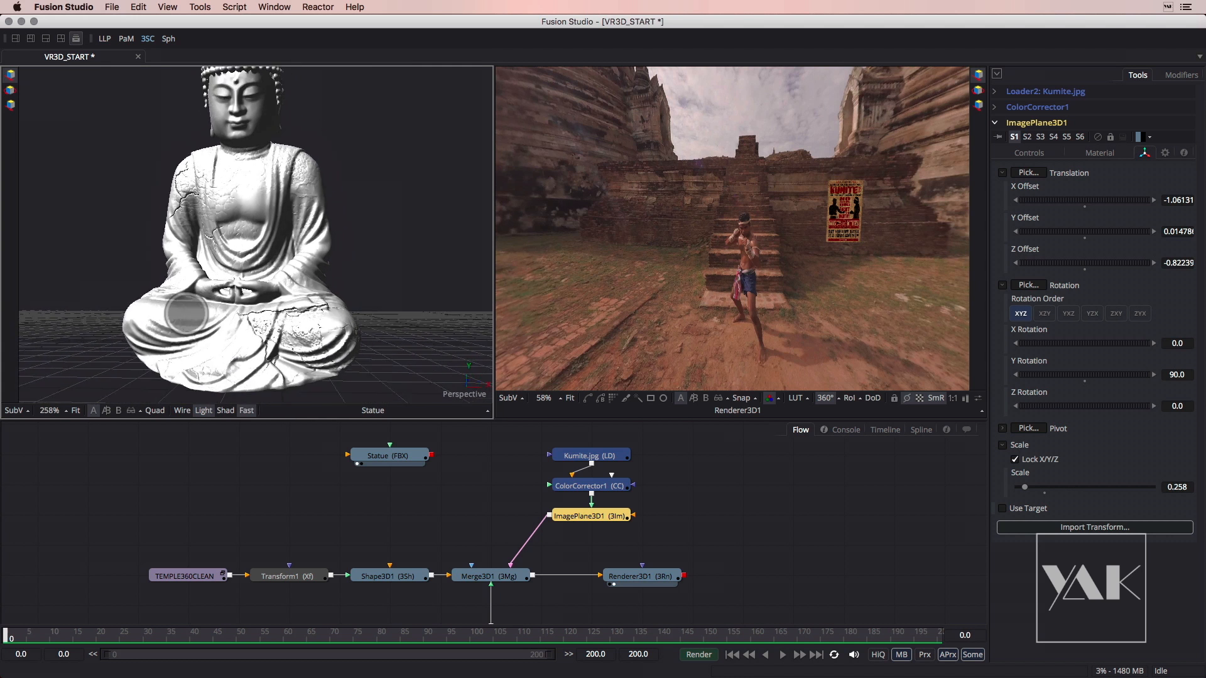
{"action": "left_click_drag", "start_coordinate": [274, 315], "coordinate": [326, 295]}
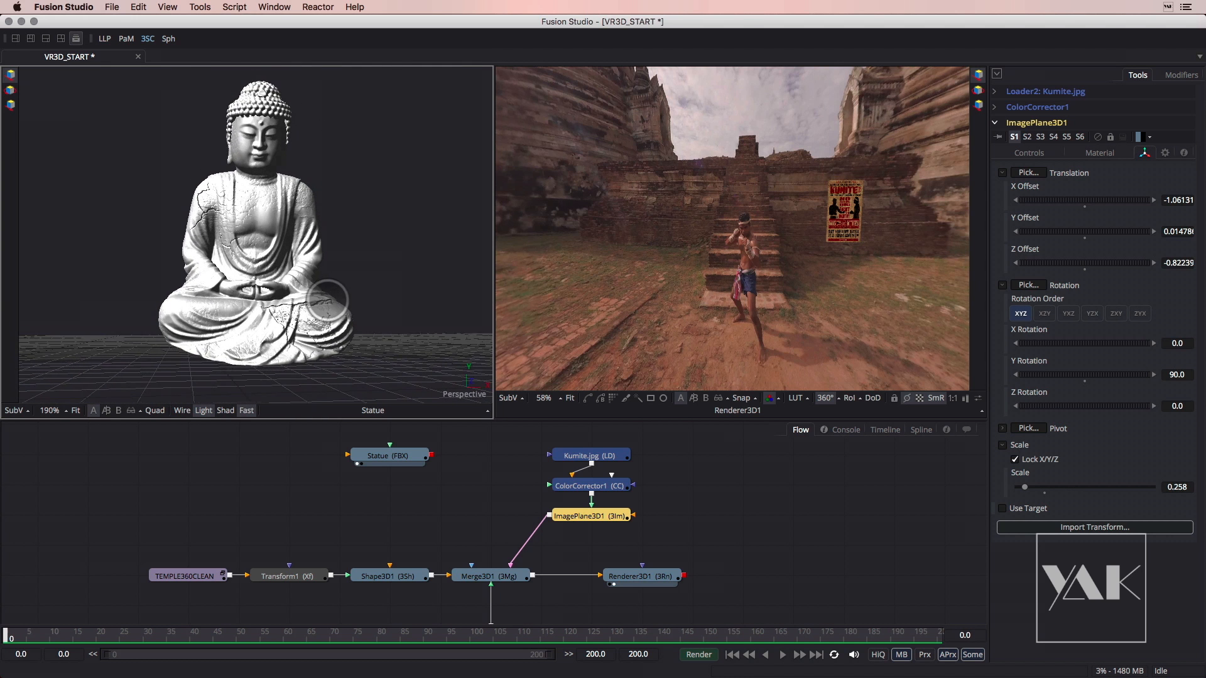
{"action": "left_click_drag", "start_coordinate": [259, 274], "coordinate": [248, 282]}
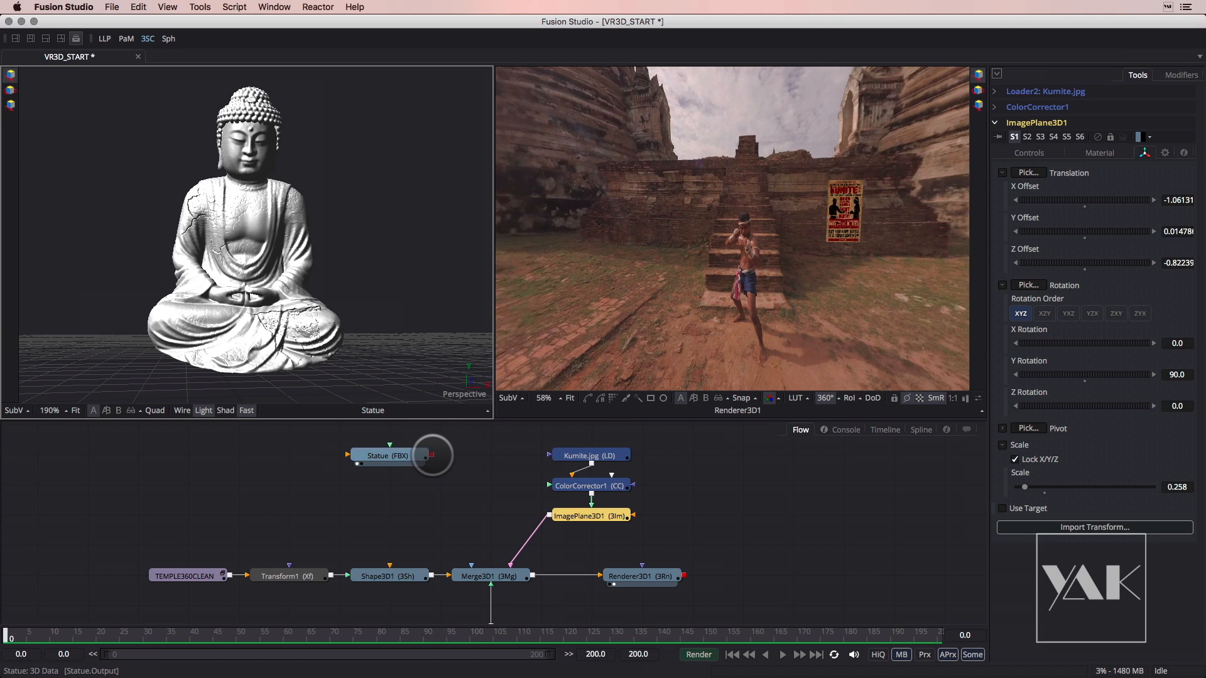
Connect the Statue to Merge3D1 and compare the merged scene with the flat Renderer3D1 output
{"action": "left_click_drag", "start_coordinate": [433, 455], "coordinate": [483, 539]}
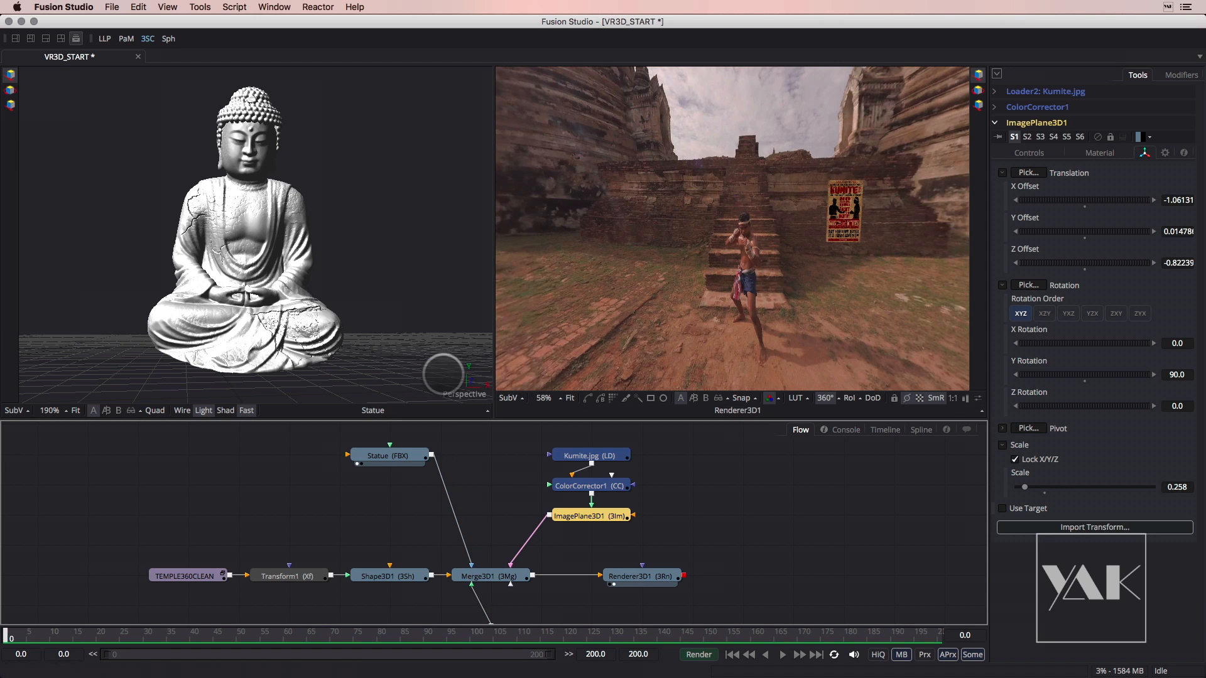
{"action": "left_click_drag", "start_coordinate": [484, 575], "coordinate": [104, 283]}
{"action": "scroll", "coordinate": [100, 283], "scroll_direction": "down", "scroll_amount": 5}
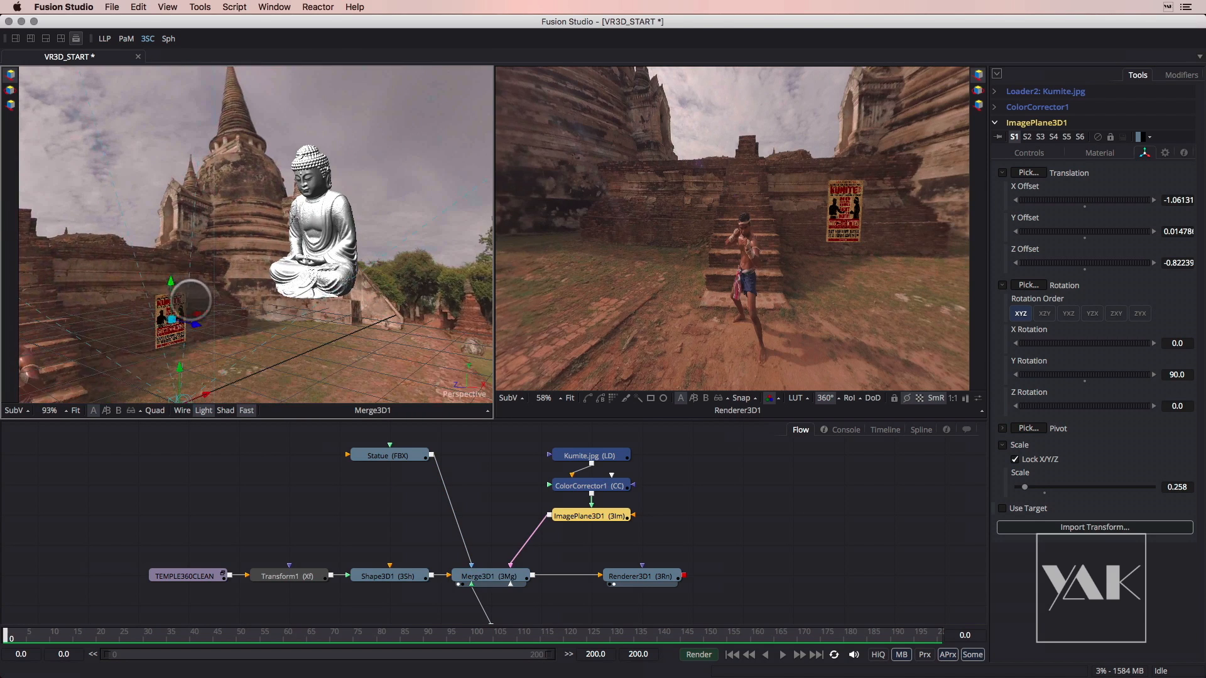
{"action": "left_click_drag", "start_coordinate": [272, 335], "coordinate": [221, 335]}
{"action": "scroll", "coordinate": [221, 336], "scroll_direction": "up", "scroll_amount": 2}
{"action": "left_click_drag", "start_coordinate": [182, 298], "coordinate": [204, 270]}
{"action": "left_click", "coordinate": [676, 315]}
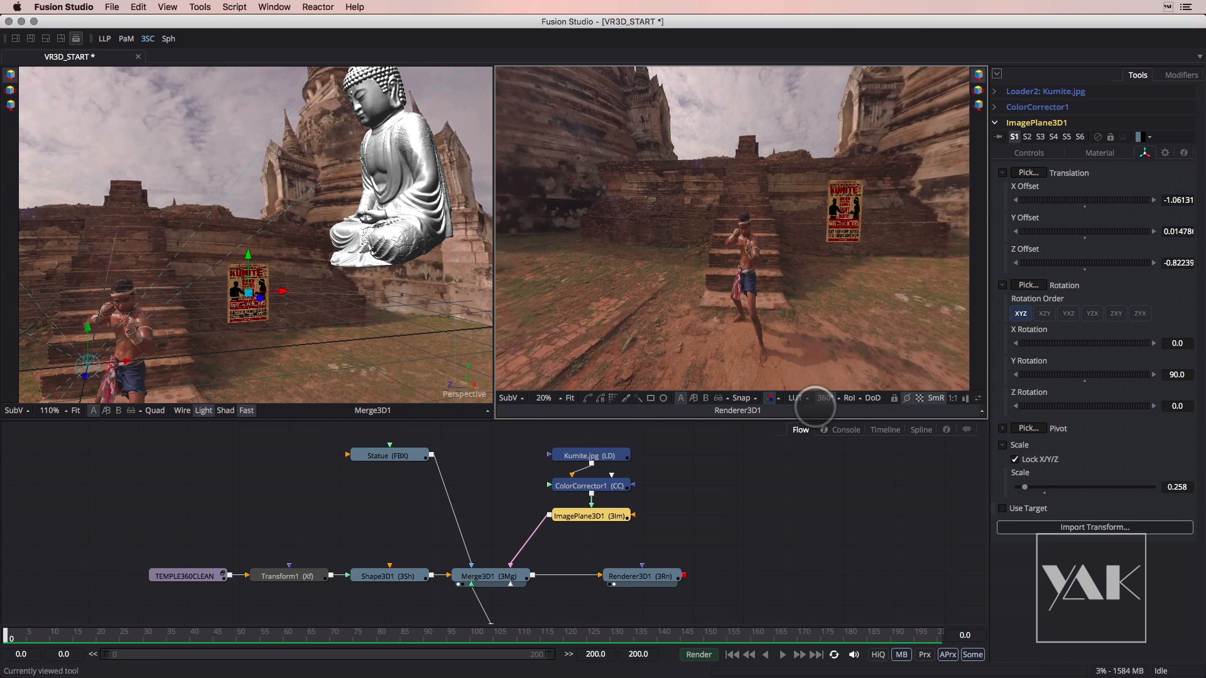
{"action": "left_click", "coordinate": [825, 398]}
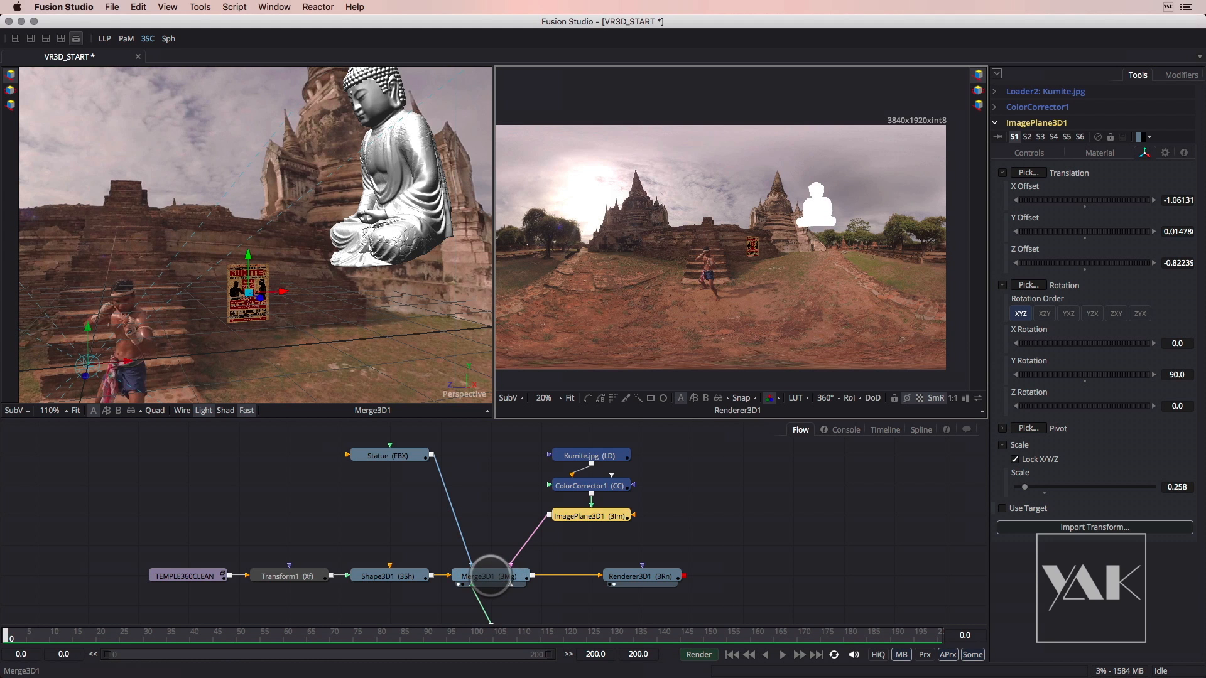
Add a Point Light connected to Merge3D1 and arrange it next to SphericalCamera1 in the node graph
{"action": "left_click", "coordinate": [490, 576]}
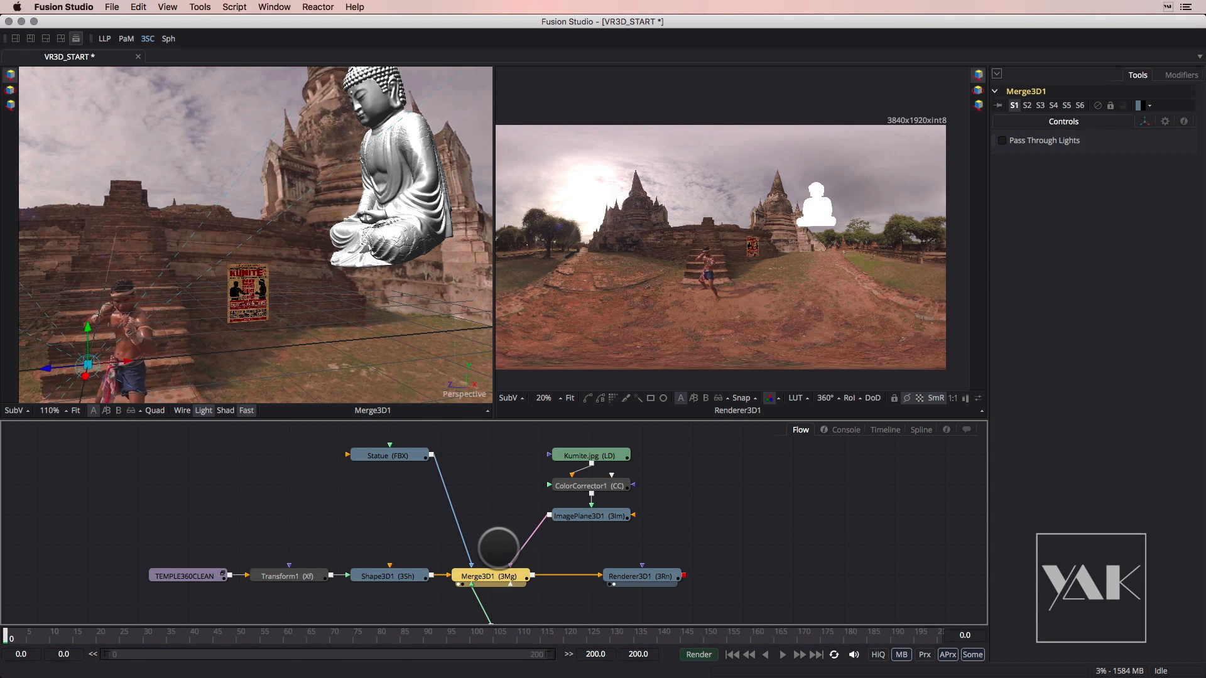
{"action": "key", "text": "shift+space"}
{"action": "type", "text": "cc"}
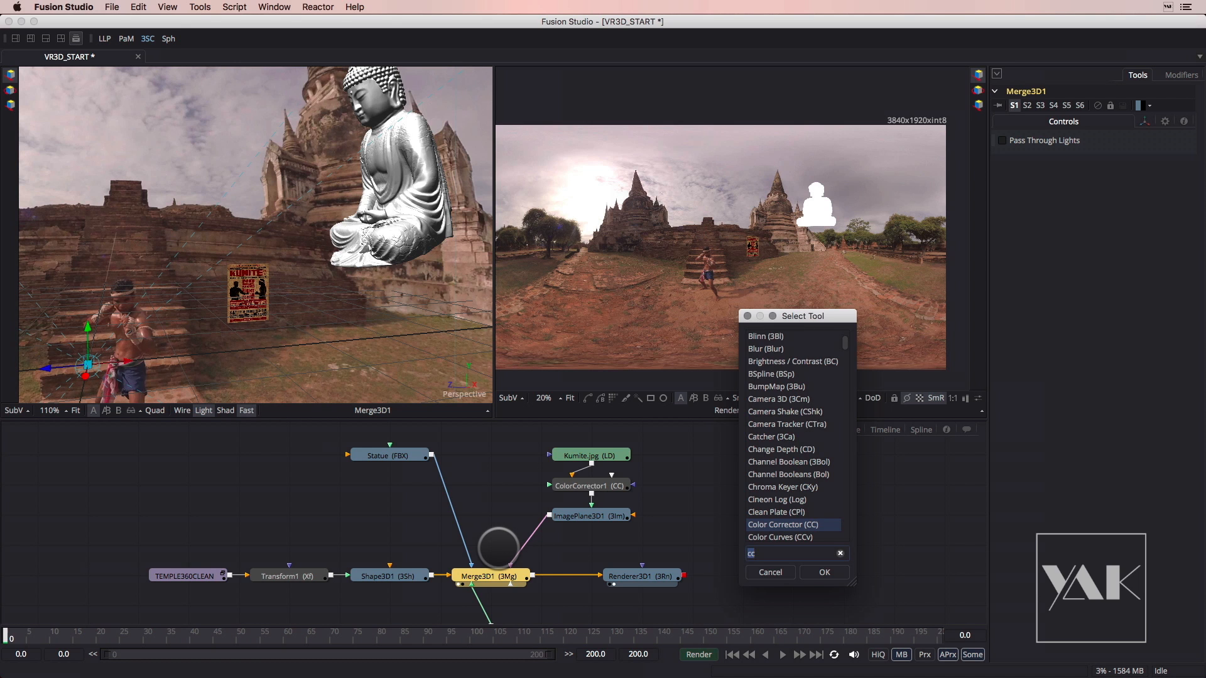
{"action": "key", "text": "BackSpace"}
{"action": "key", "text": "BackSpace"}
{"action": "type", "text": "point"}
{"action": "key", "text": "Return"}
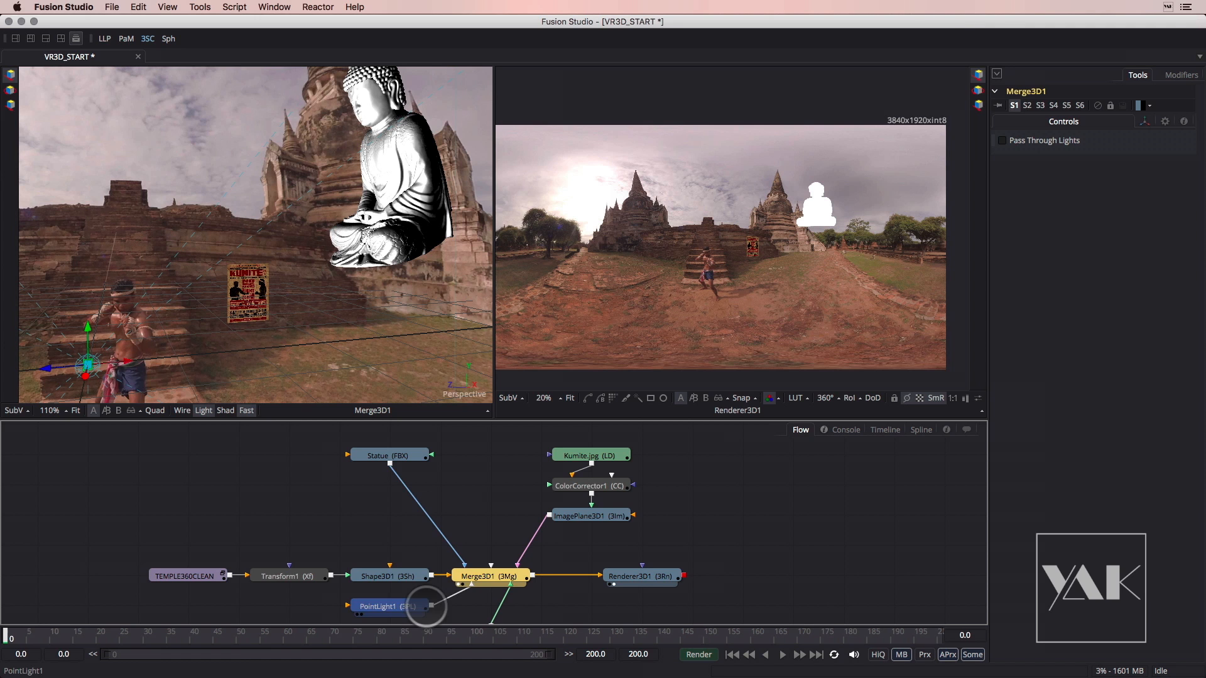
{"action": "left_click", "coordinate": [422, 606]}
{"action": "left_click_drag", "start_coordinate": [471, 596], "coordinate": [534, 544]}
{"action": "left_click_drag", "start_coordinate": [381, 516], "coordinate": [424, 553]}
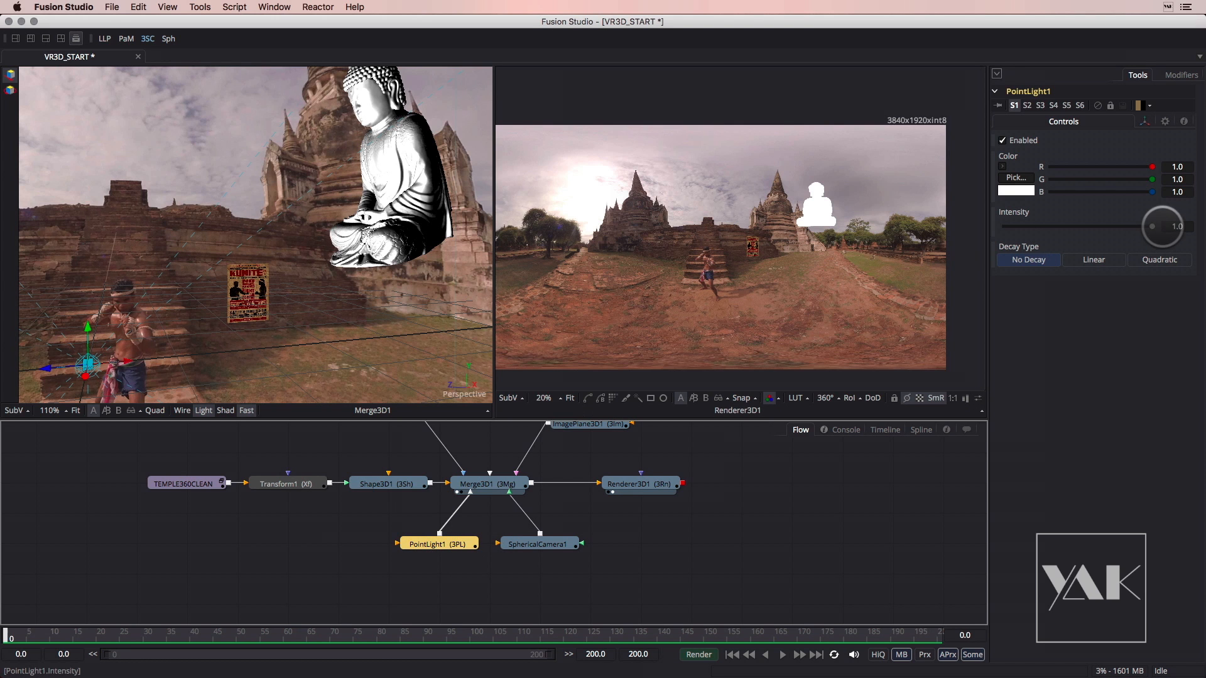
Lower the point light's intensity, enable lighting in Renderer3D1, and look at the statue in the 360° view
{"action": "left_click_drag", "start_coordinate": [1151, 226], "coordinate": [1108, 226]}
{"action": "left_click", "coordinate": [632, 484]}
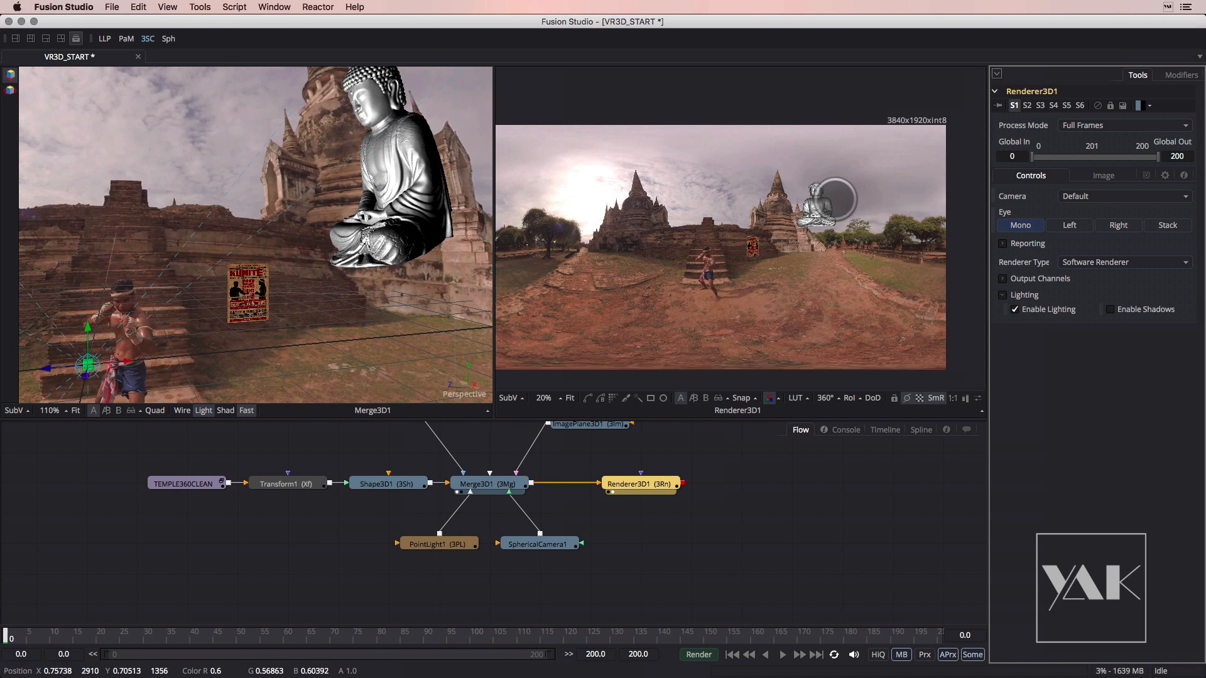
{"action": "mouse_move", "coordinate": [720, 278]}
{"action": "left_mouse_down"}
{"action": "mouse_move", "coordinate": [880, 312]}
{"action": "mouse_move", "coordinate": [743, 326]}
{"action": "mouse_move", "coordinate": [692, 364]}
{"action": "mouse_move", "coordinate": [762, 323]}
{"action": "mouse_move", "coordinate": [884, 314]}
{"action": "mouse_move", "coordinate": [712, 350]}
{"action": "left_mouse_up"}
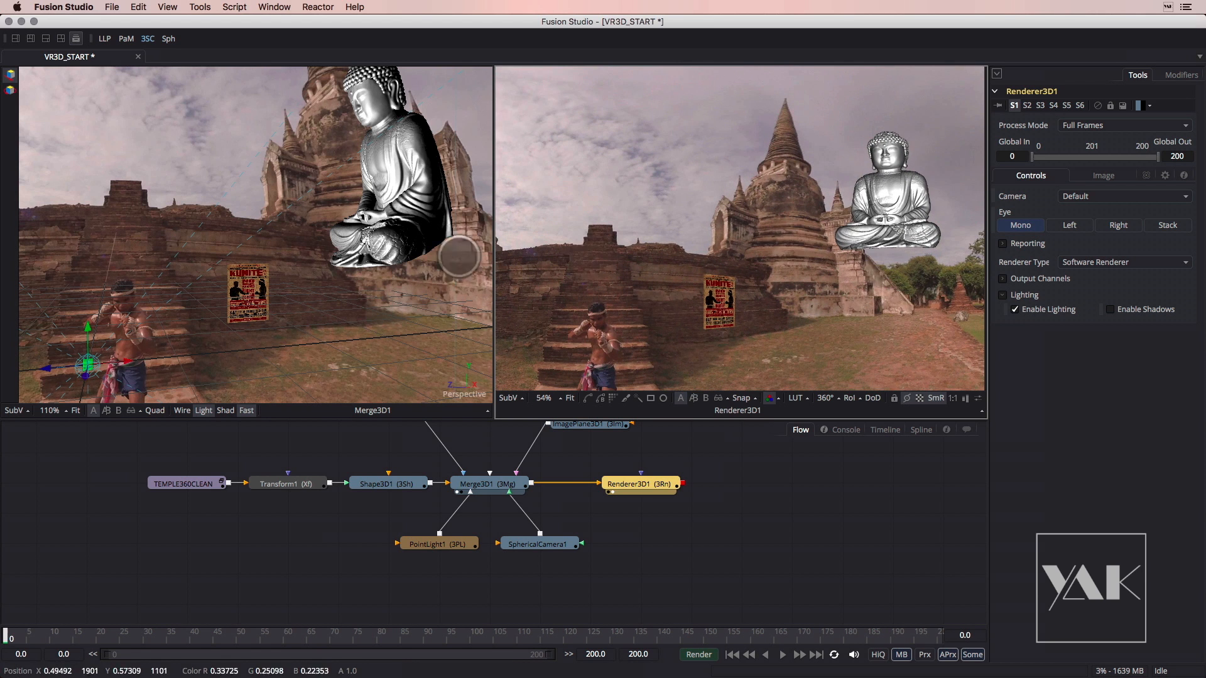
Move the statue above the temple stairs by setting its X Offset to -0.849 and Z Offset to 0.68
{"action": "left_click_drag", "start_coordinate": [374, 522], "coordinate": [397, 590]}
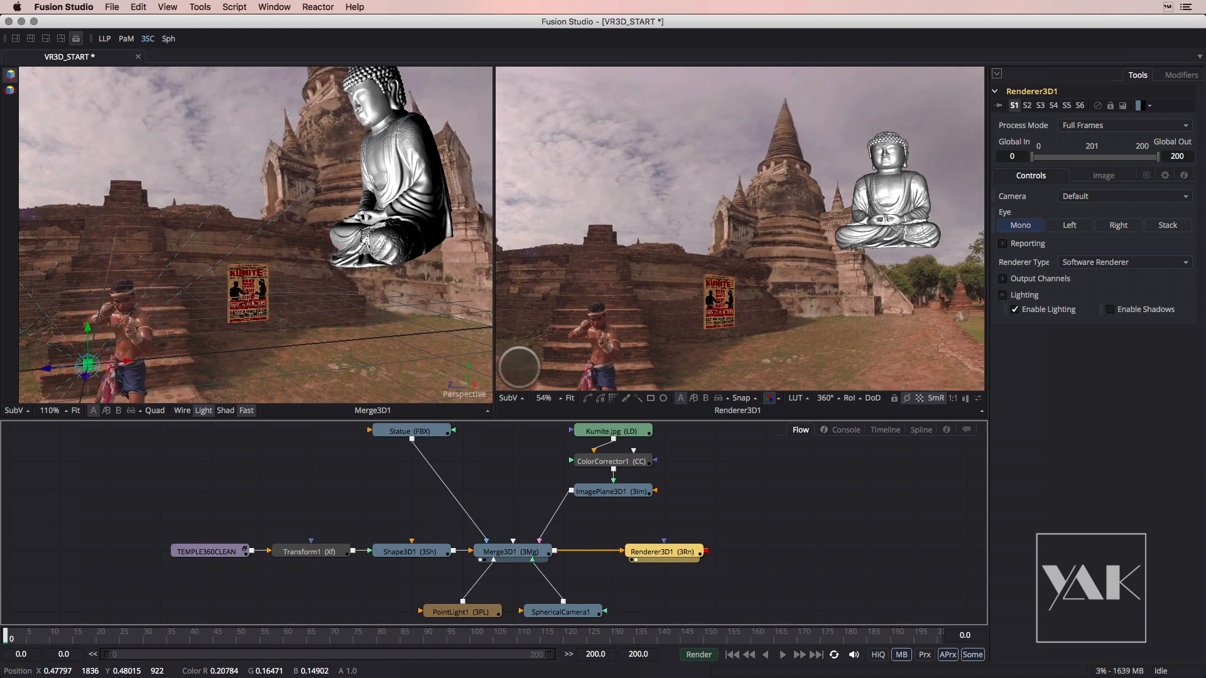
{"action": "left_click", "coordinate": [431, 458]}
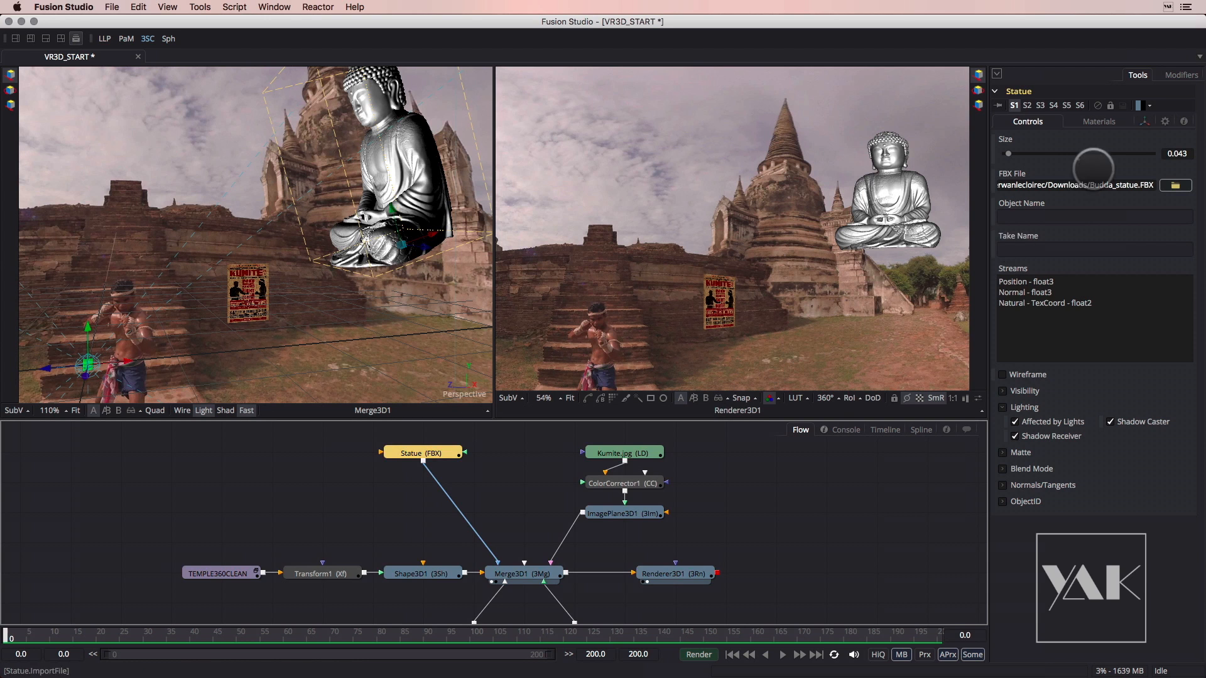
{"action": "left_click", "coordinate": [1145, 121]}
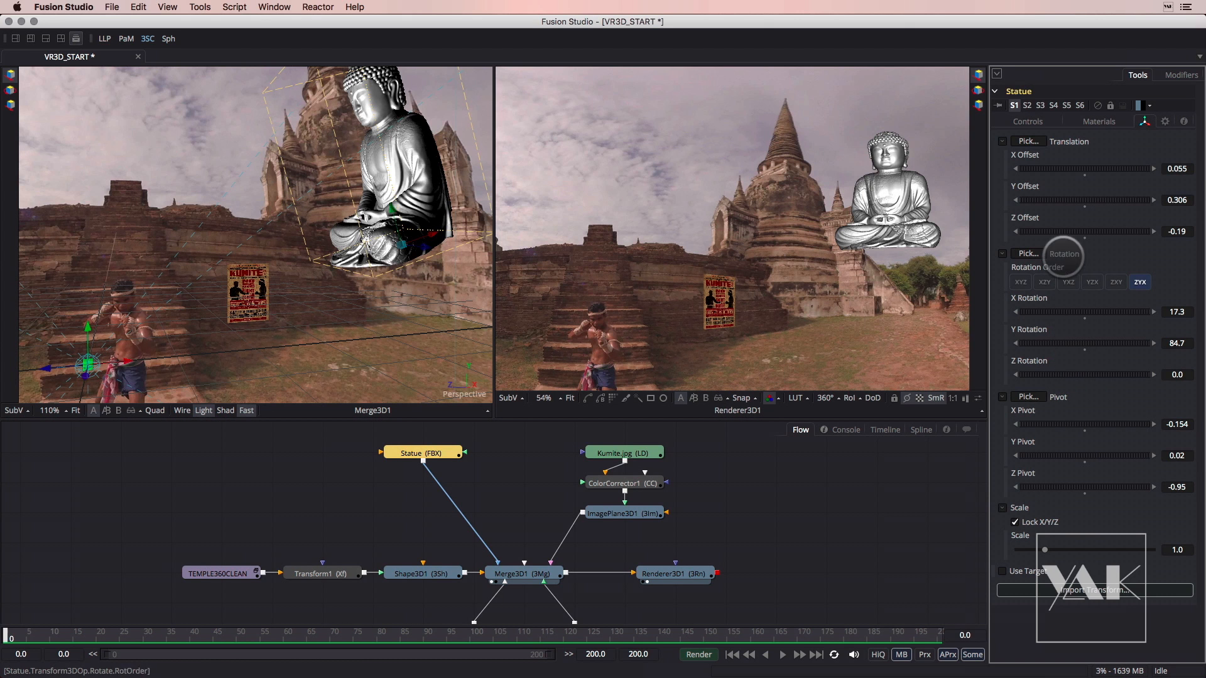
{"action": "left_click_drag", "start_coordinate": [1092, 169], "coordinate": [1076, 167]}
{"action": "left_click_drag", "start_coordinate": [1091, 228], "coordinate": [1105, 224]}
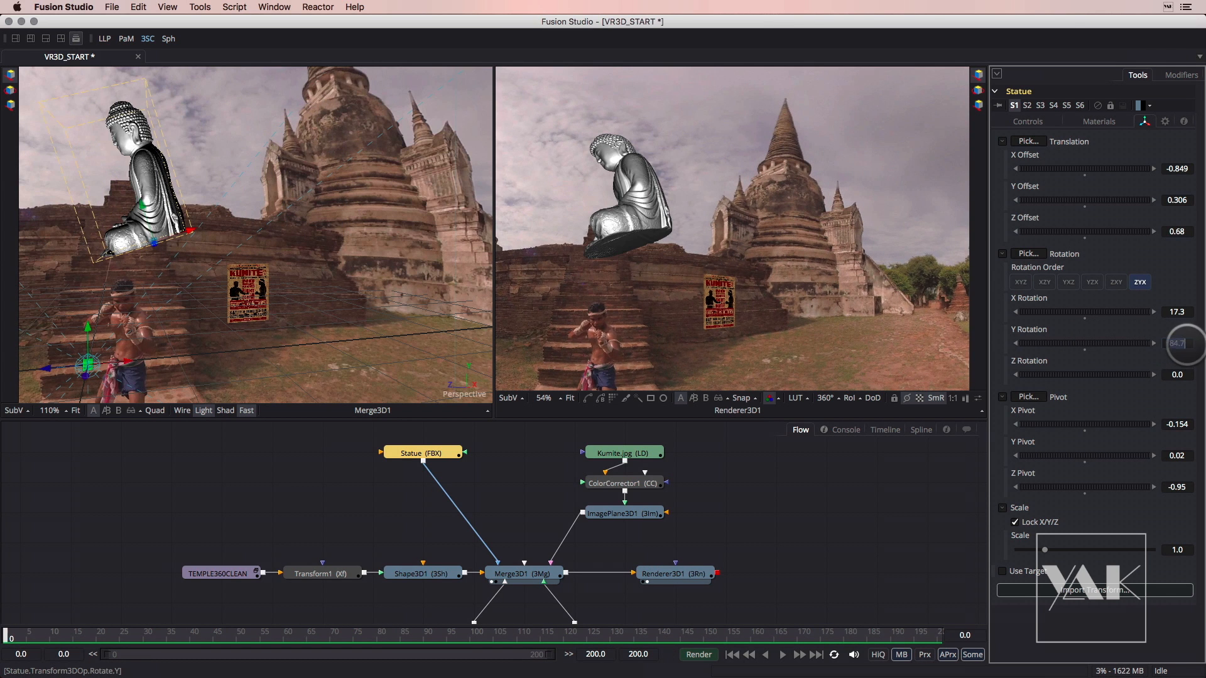
Set the statue's Y Rotation to 180 and X Rotation to 0, and check it in the 360° render view
{"action": "type", "text": "0"}
{"action": "key", "text": "Return"}
{"action": "left_click", "coordinate": [1172, 343]}
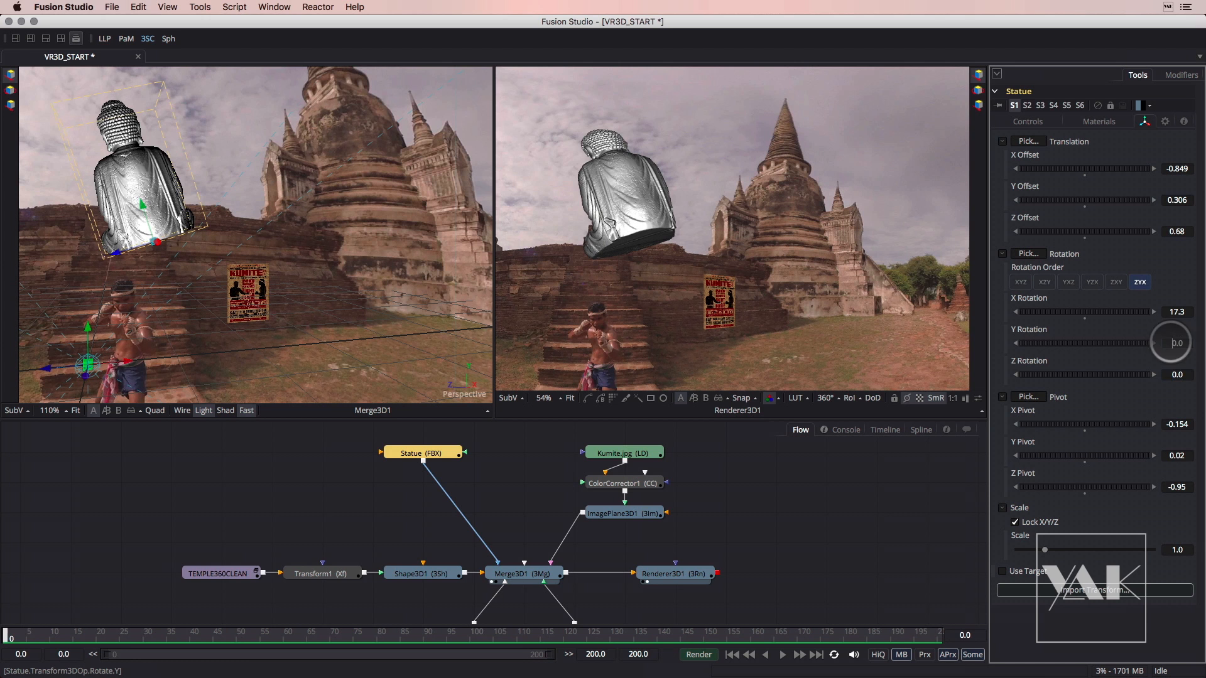
{"action": "type", "text": "180"}
{"action": "key", "text": "Tab"}
{"action": "double_click", "coordinate": [1177, 312]}
{"action": "type", "text": "0"}
{"action": "key", "text": "Tab"}
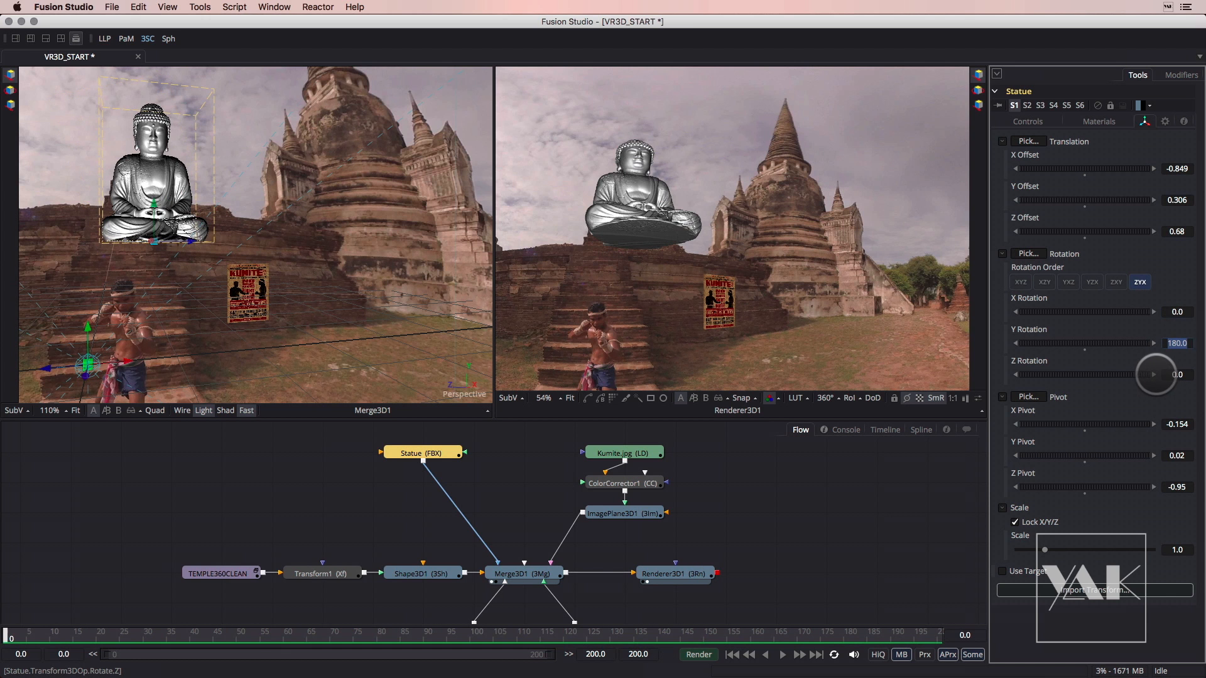
{"action": "left_click_drag", "start_coordinate": [671, 303], "coordinate": [809, 253]}
{"action": "left_click", "coordinate": [826, 398]}
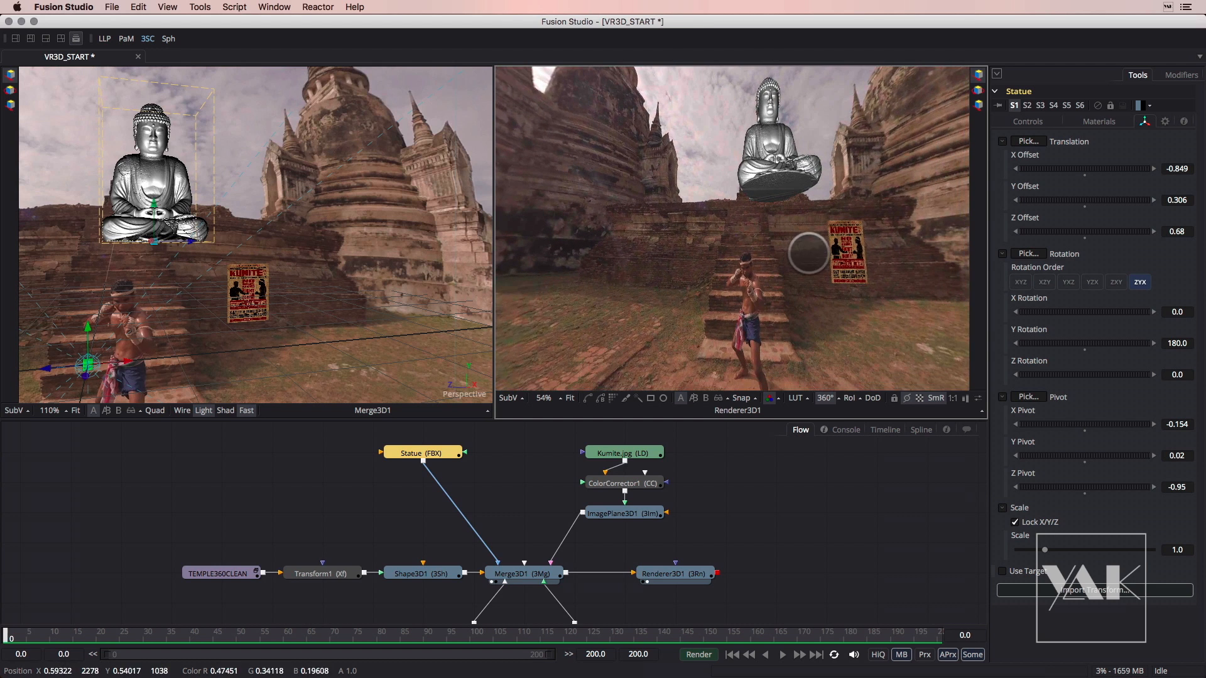
Set the statue's X Offset to -0.887, Z Offset to 0.9 and Z Rotation to 15.6
{"action": "left_click_drag", "start_coordinate": [1098, 168], "coordinate": [1099, 168]}
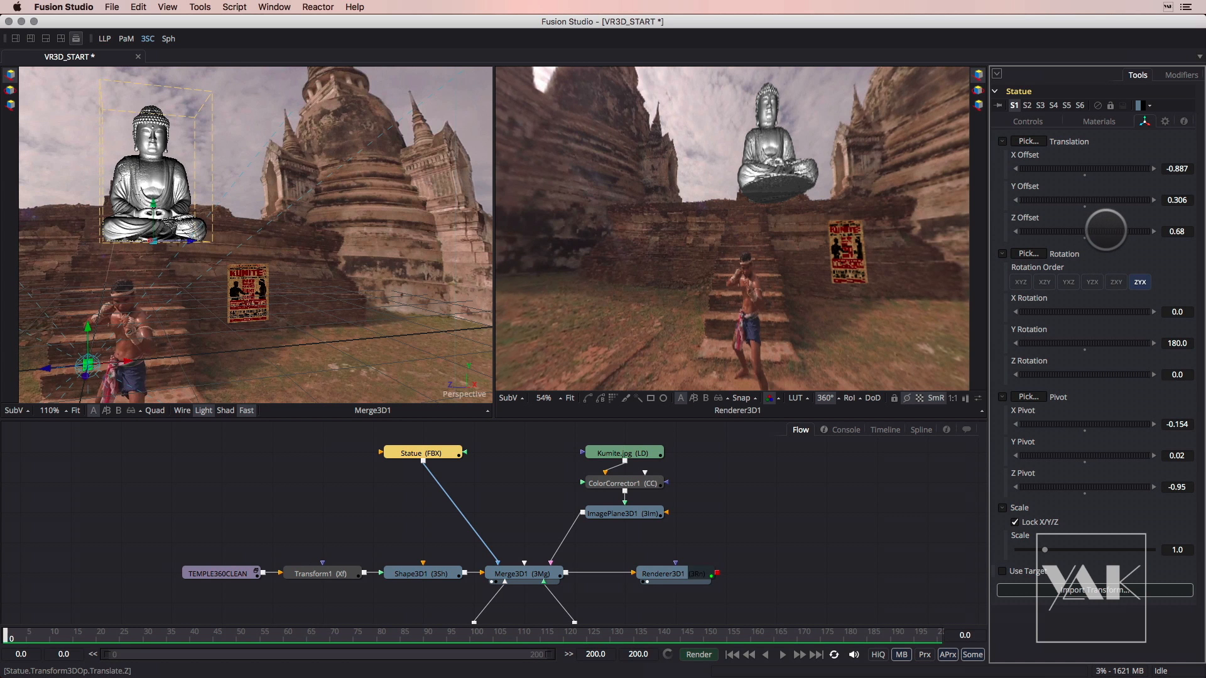
{"action": "left_click_drag", "start_coordinate": [1107, 231], "coordinate": [1106, 231]}
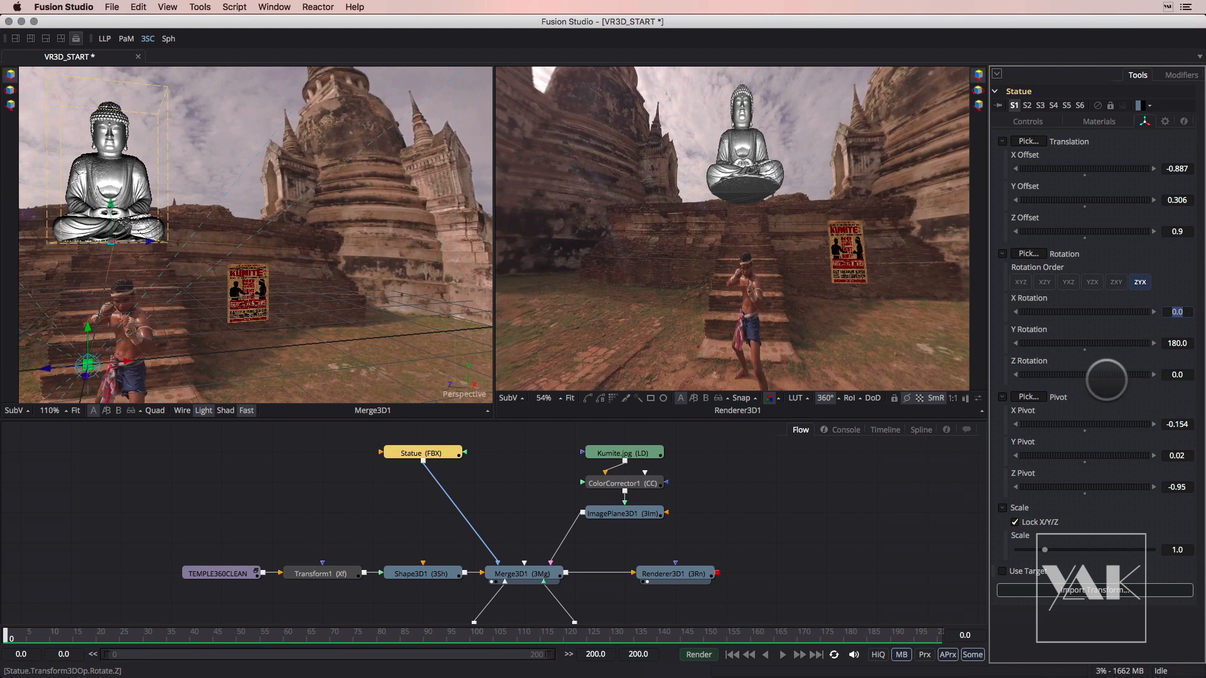
{"action": "left_click_drag", "start_coordinate": [1170, 372], "coordinate": [1128, 372]}
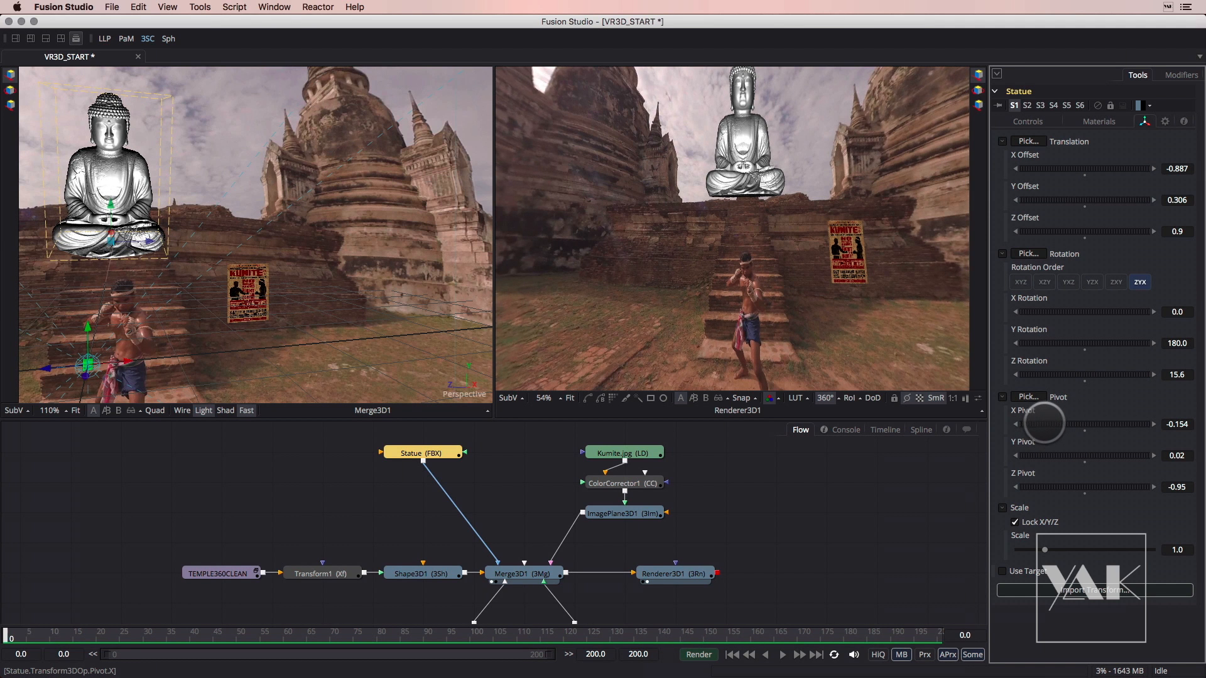
Lower the statue onto the temple wall with a Y Offset of 0.28 and check its placement in both views
{"action": "left_click_drag", "start_coordinate": [1101, 200], "coordinate": [1099, 201]}
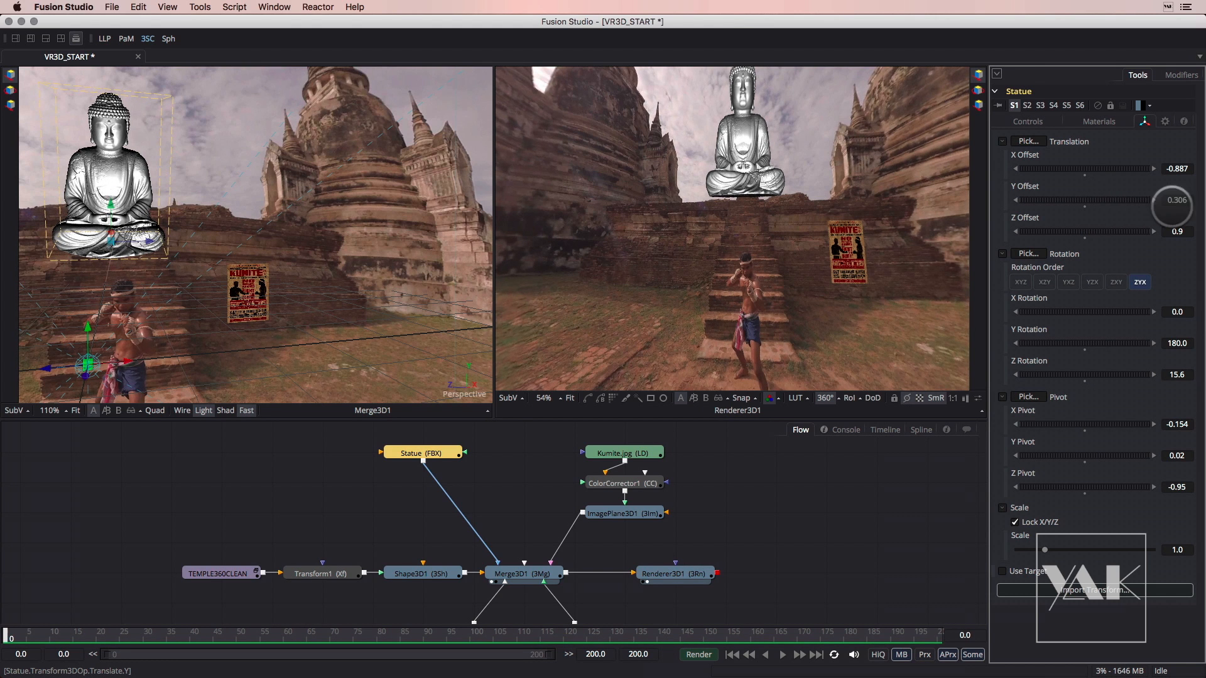
{"action": "key", "text": "Tab"}
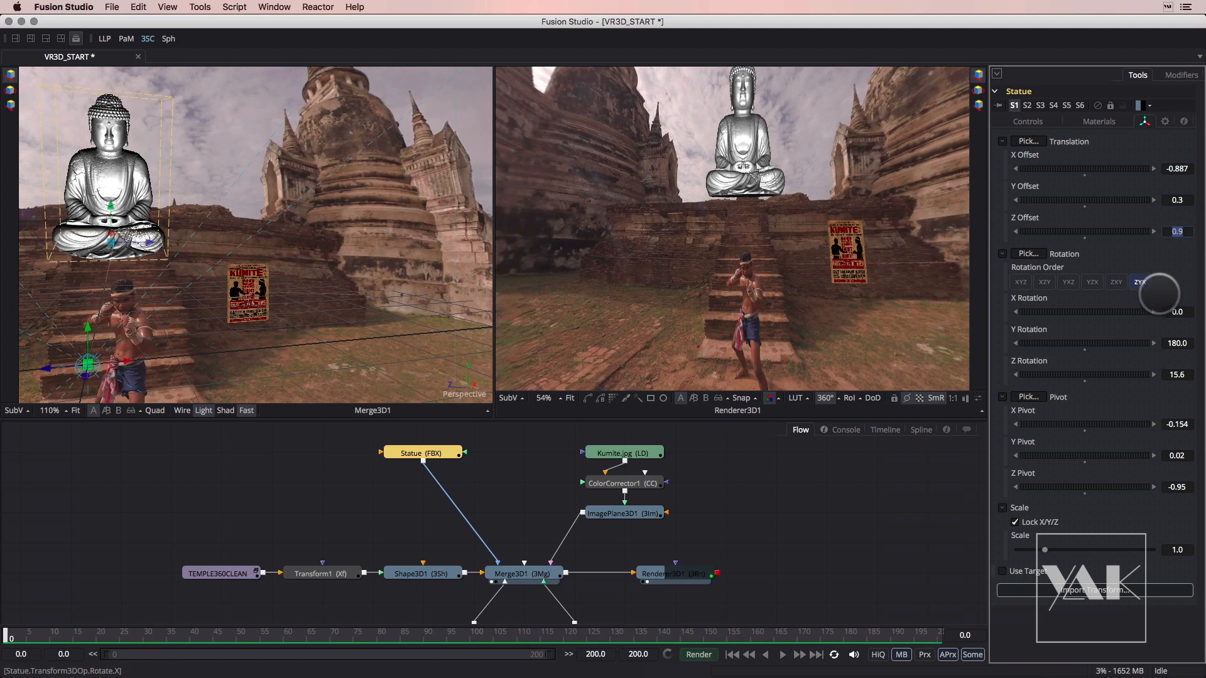
{"action": "key", "text": "Tab"}
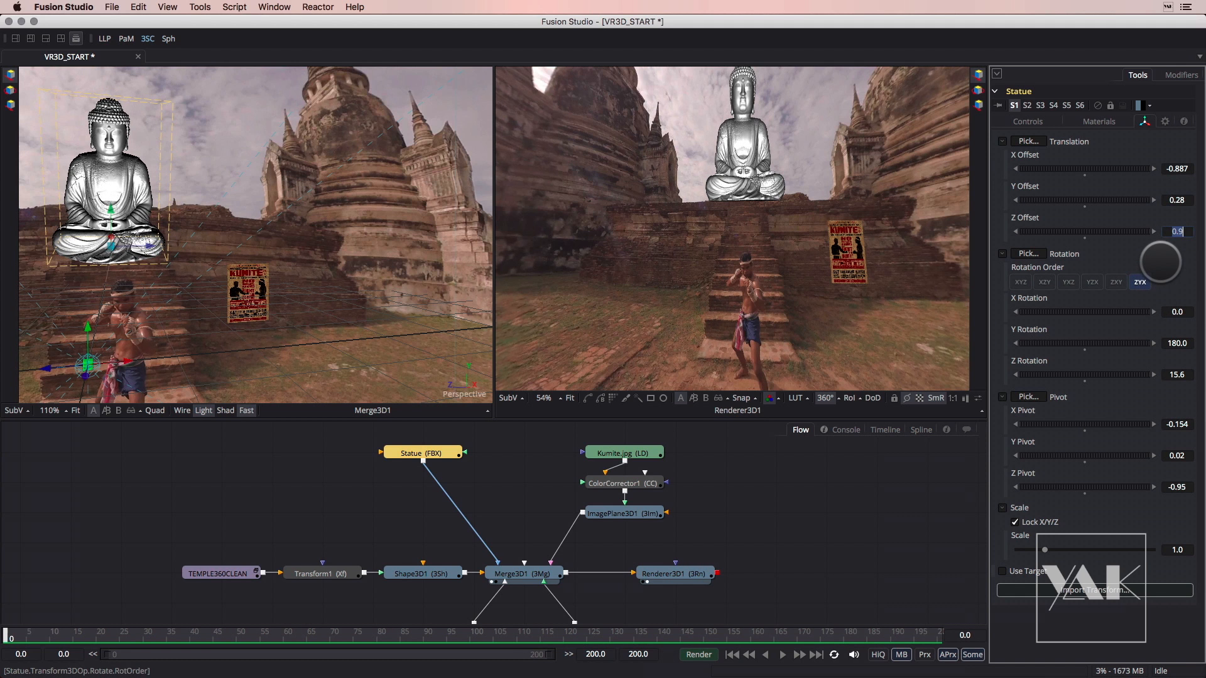
{"action": "left_click_drag", "start_coordinate": [754, 230], "coordinate": [685, 230]}
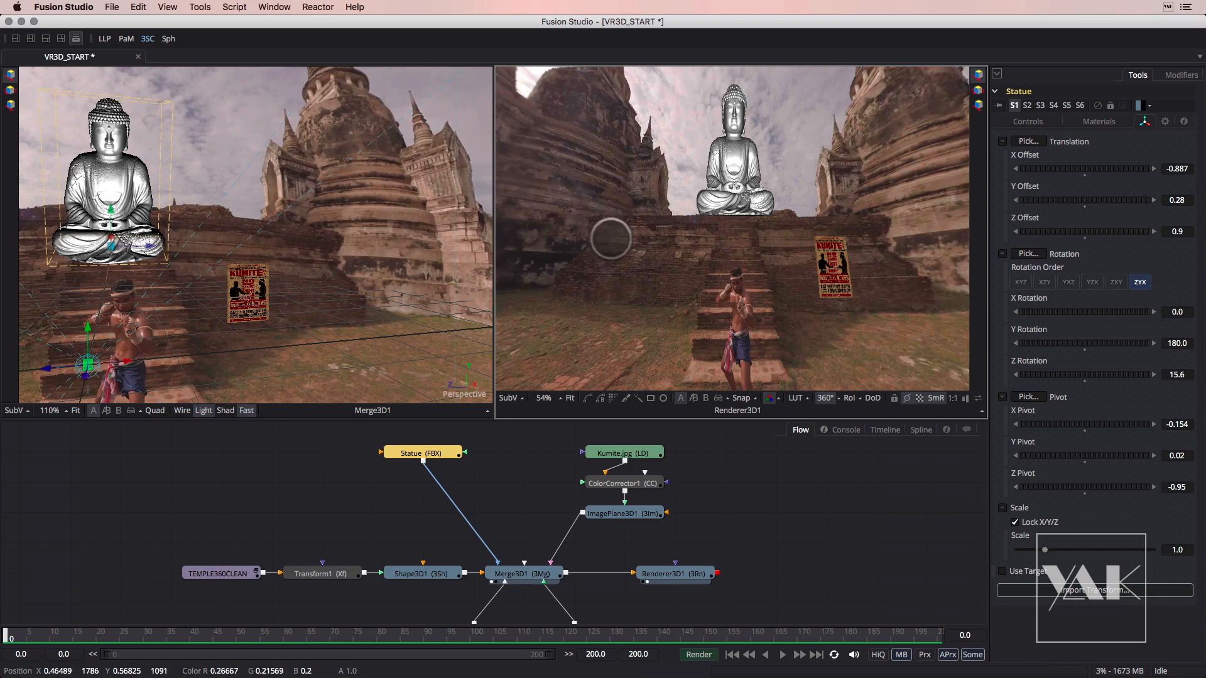
{"action": "left_click_drag", "start_coordinate": [204, 247], "coordinate": [188, 302]}
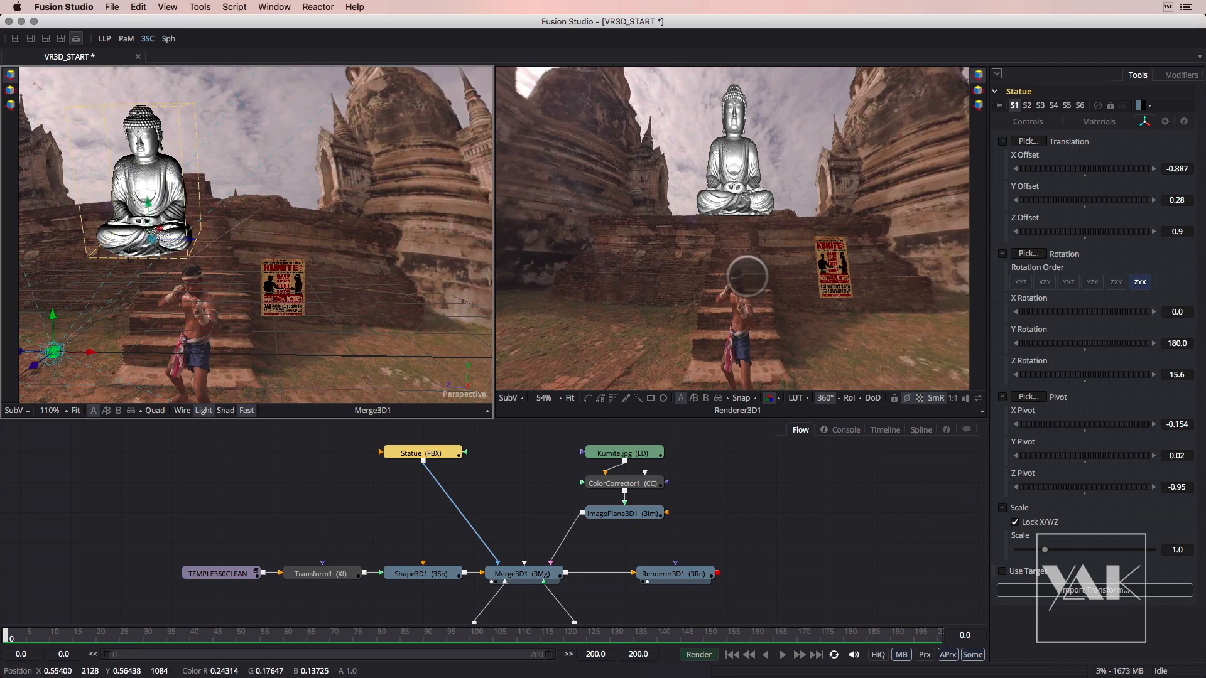
{"action": "left_click_drag", "start_coordinate": [223, 292], "coordinate": [292, 286]}
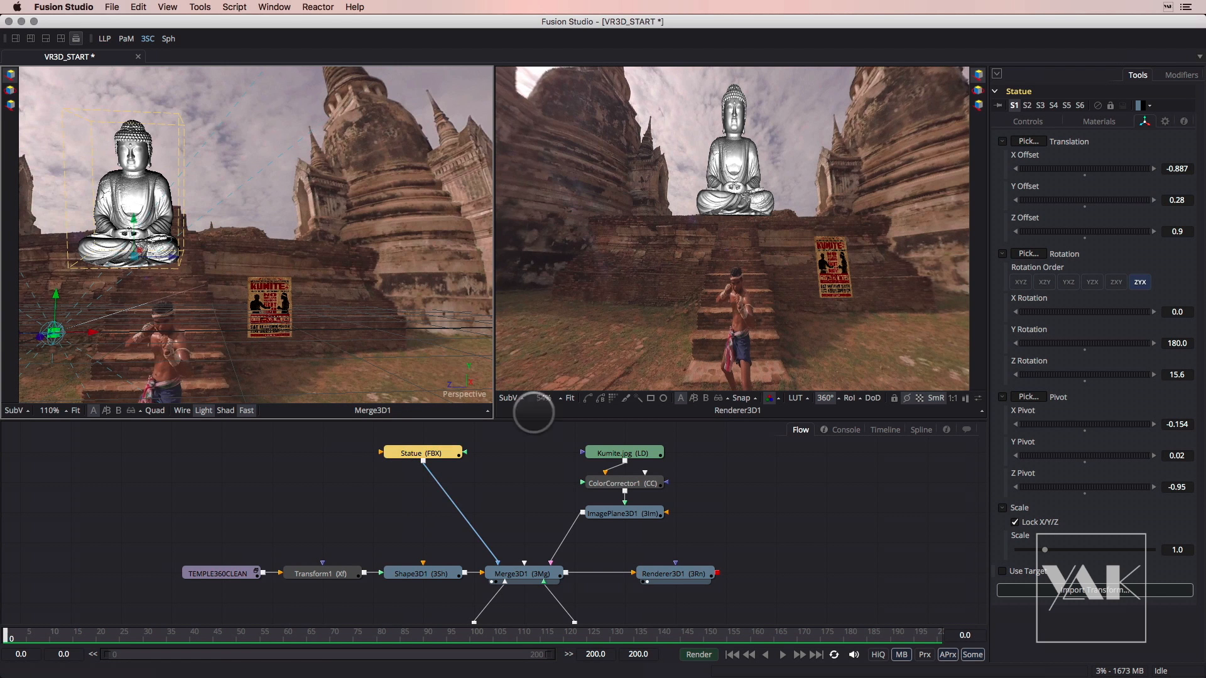
Show the TEMPLE360CLEAN group in place of Merge3D1 and examine the wall above the stairs
{"action": "left_click_drag", "start_coordinate": [229, 576], "coordinate": [306, 199]}
{"action": "left_click_drag", "start_coordinate": [301, 129], "coordinate": [250, 237]}
{"action": "scroll", "coordinate": [312, 307], "scroll_direction": "down", "scroll_amount": 5}
{"action": "left_click_drag", "start_coordinate": [250, 311], "coordinate": [282, 283]}
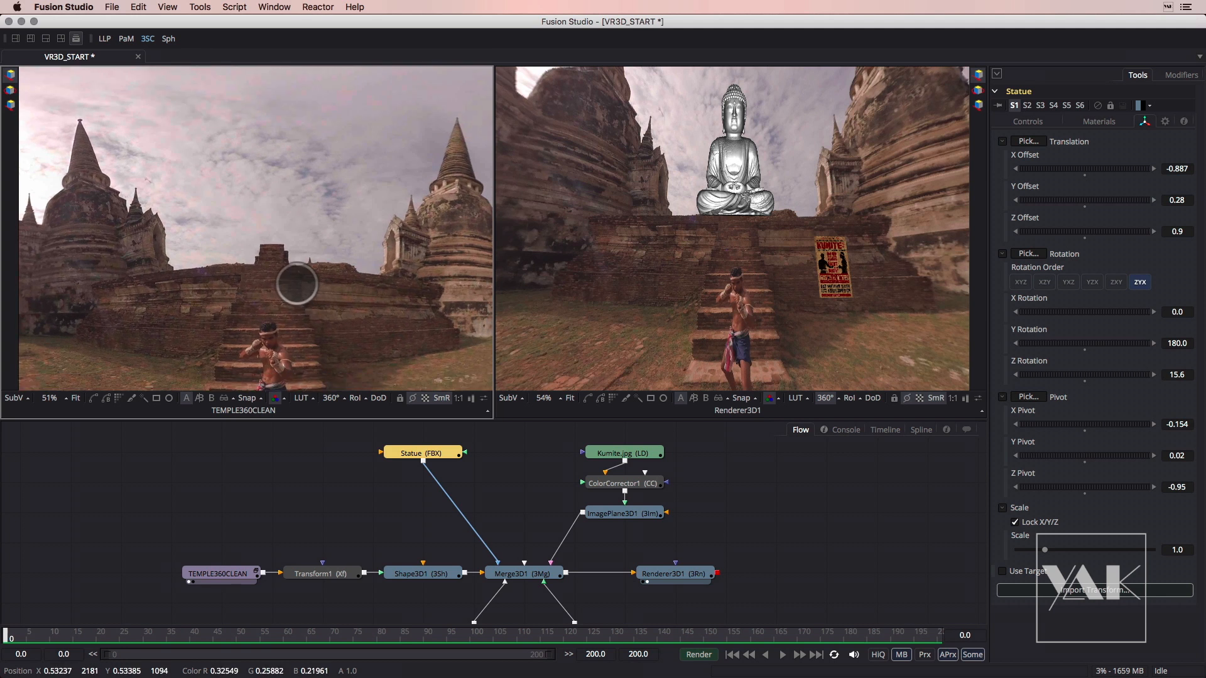
Move the Statue node above Merge3D1 and place a copy of Shape3D1 above the original
{"action": "left_click_drag", "start_coordinate": [405, 453], "coordinate": [506, 453]}
{"action": "left_click", "coordinate": [422, 573]}
{"action": "key", "text": "super+c"}
{"action": "key", "text": "super+v"}
{"action": "left_click_drag", "start_coordinate": [426, 531], "coordinate": [426, 501]}
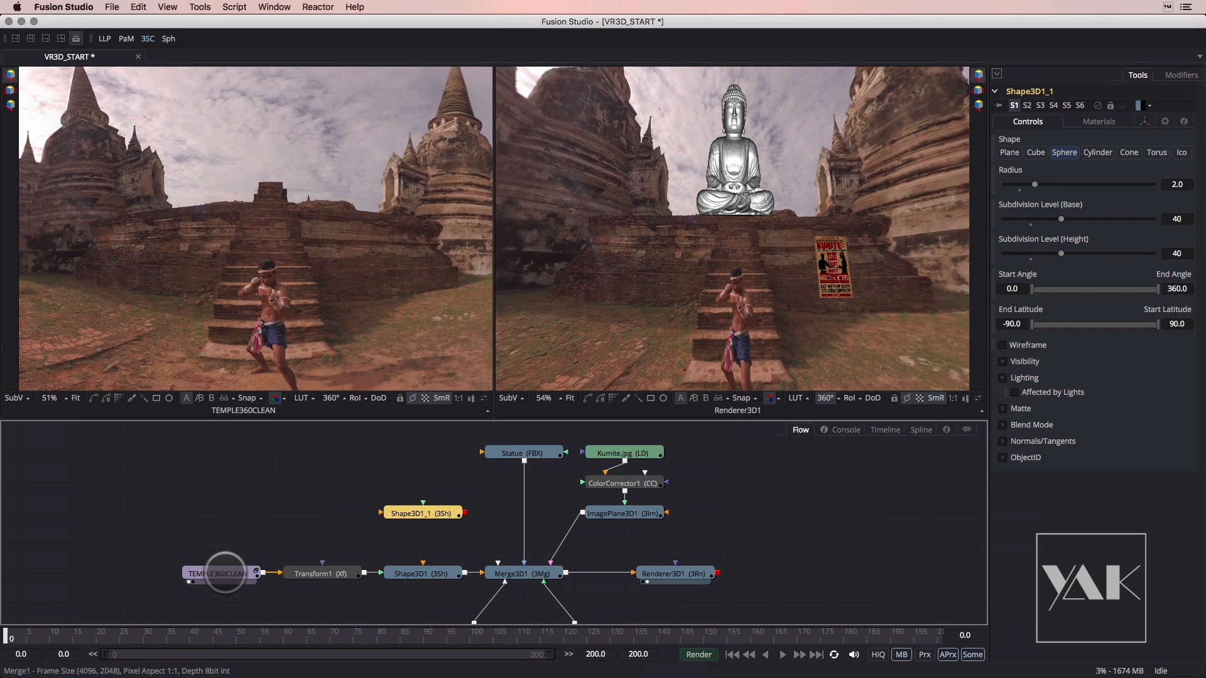
Copy the Temple.mp4 loader out of the TEMPLE360CLEAN group, place it near the copied sphere shape, and view it
{"action": "left_click", "coordinate": [256, 572]}
{"action": "left_click", "coordinate": [141, 583]}
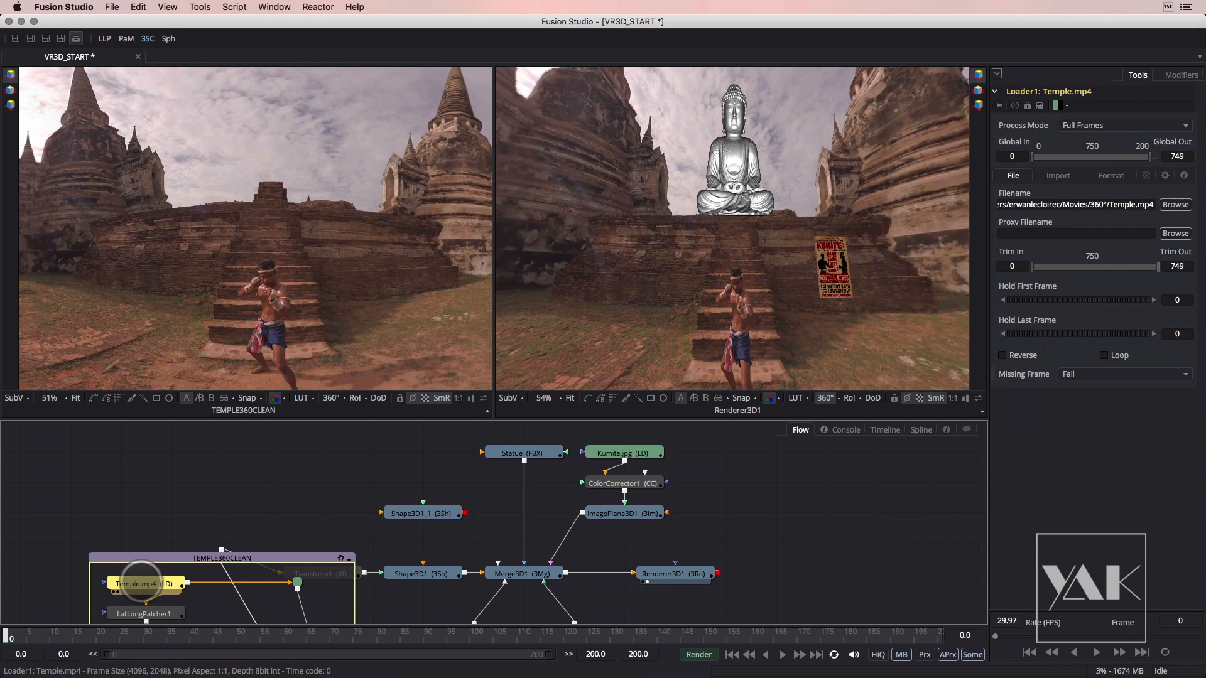
{"action": "left_click", "coordinate": [283, 492]}
{"action": "key", "text": "ctrl+v"}
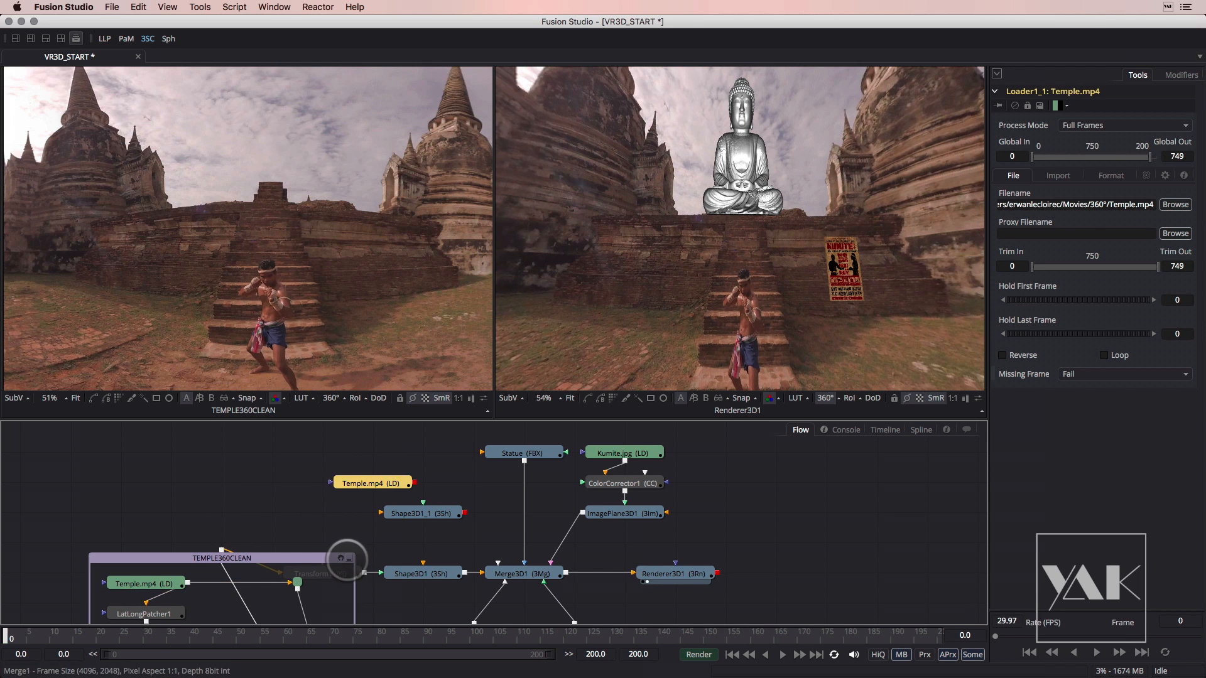
{"action": "left_click", "coordinate": [348, 558]}
{"action": "left_click_drag", "start_coordinate": [375, 475], "coordinate": [280, 267]}
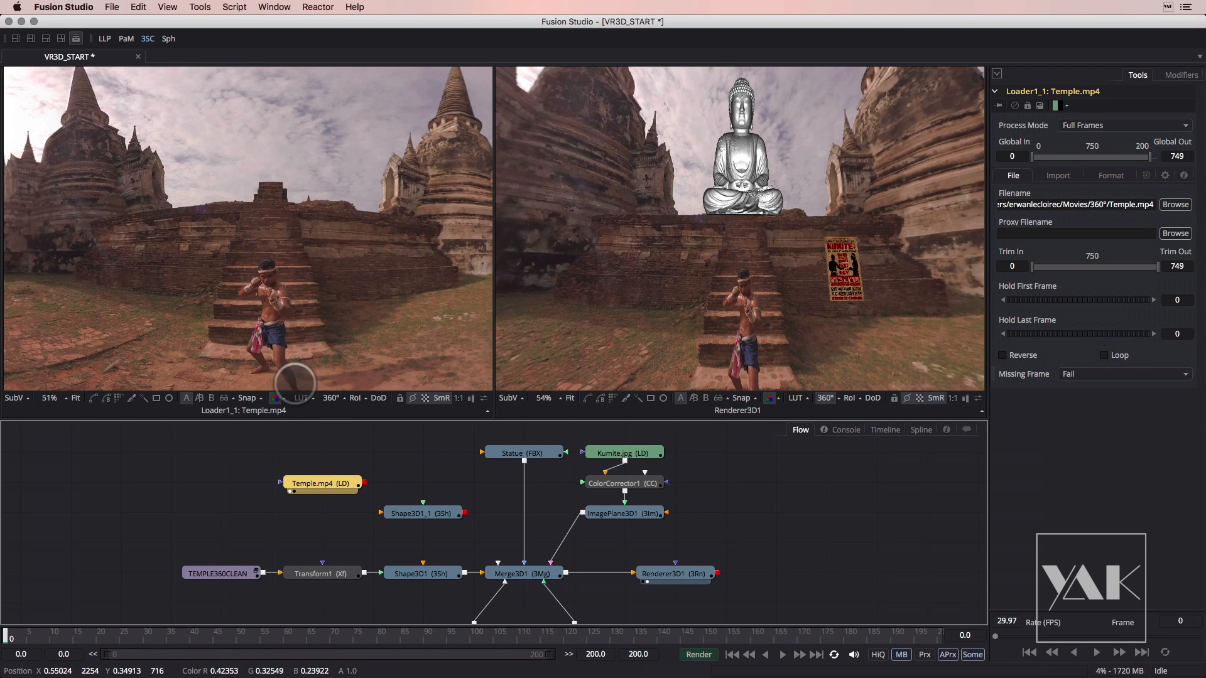
Draw a closed polygon mask around the upper brick wall and its raised centre block on the Temple.mp4 image
{"action": "left_click", "coordinate": [93, 398]}
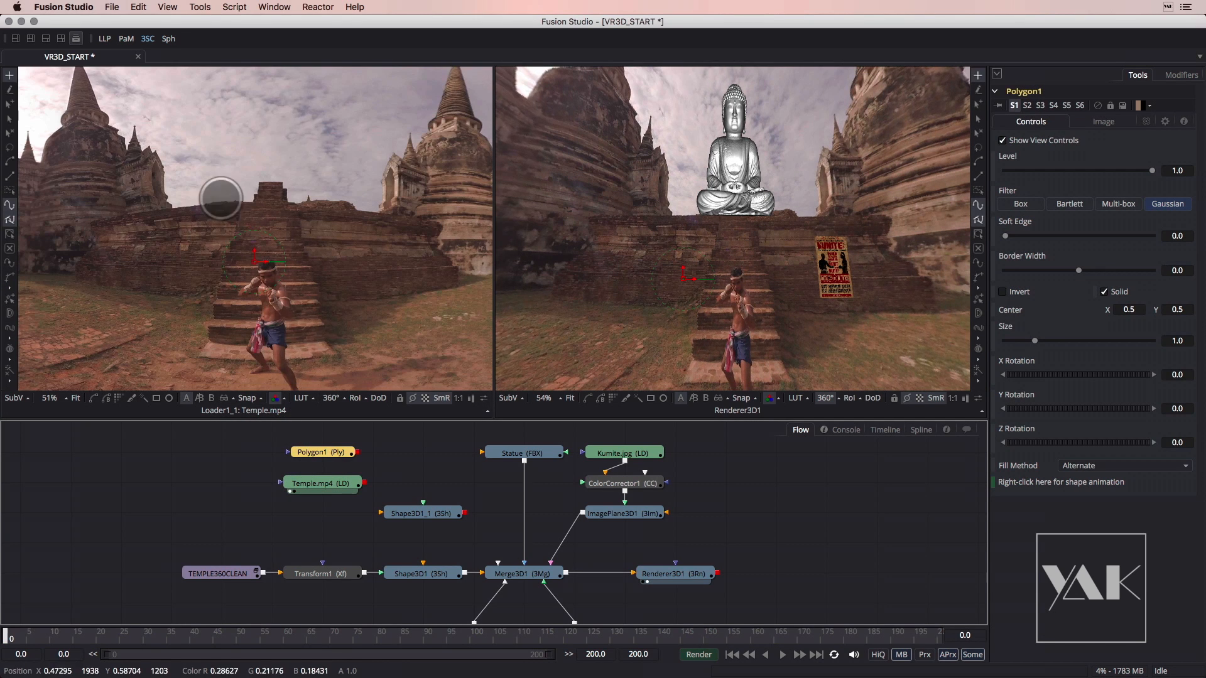
{"action": "left_click_drag", "start_coordinate": [226, 305], "coordinate": [385, 337]}
{"action": "left_click_drag", "start_coordinate": [288, 263], "coordinate": [212, 249]}
{"action": "left_click_drag", "start_coordinate": [293, 299], "coordinate": [213, 289]}
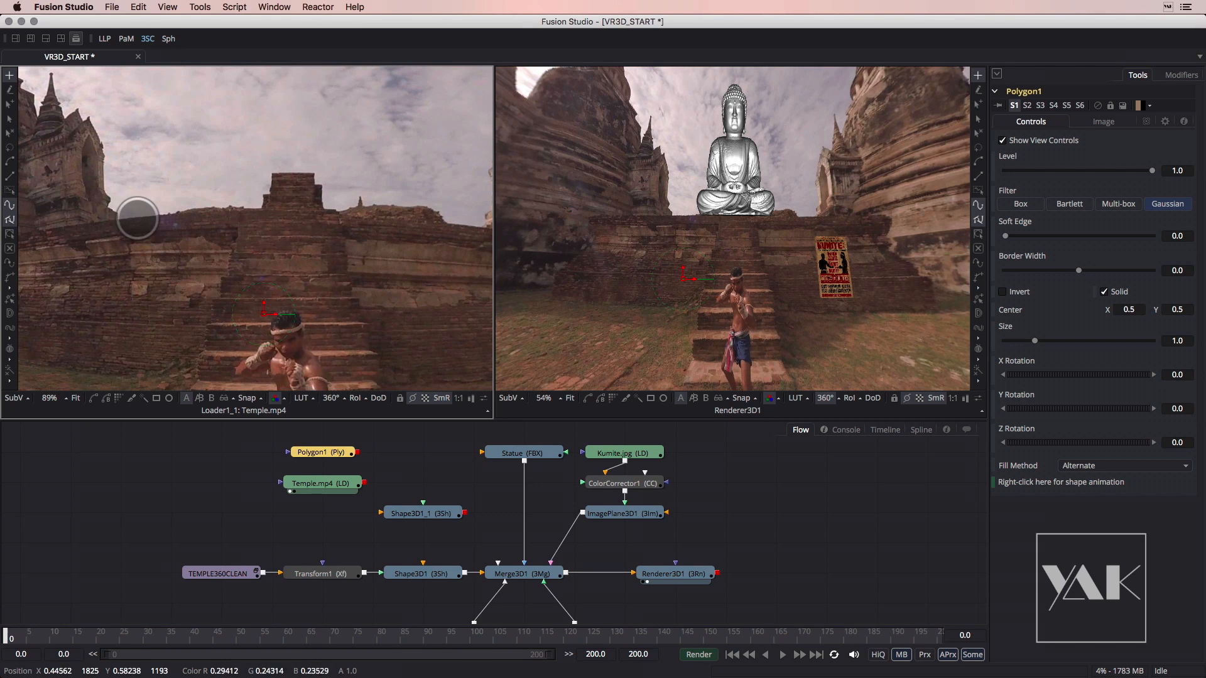
{"action": "left_click", "coordinate": [131, 217]}
{"action": "left_click", "coordinate": [223, 209]}
{"action": "left_click", "coordinate": [262, 208]}
{"action": "left_click", "coordinate": [263, 194]}
{"action": "left_click", "coordinate": [269, 173]}
{"action": "left_click", "coordinate": [315, 174]}
{"action": "left_click", "coordinate": [322, 209]}
{"action": "left_click", "coordinate": [336, 209]}
{"action": "left_click", "coordinate": [467, 226]}
{"action": "left_click", "coordinate": [463, 275]}
{"action": "left_click", "coordinate": [128, 281]}
{"action": "left_click", "coordinate": [128, 217]}
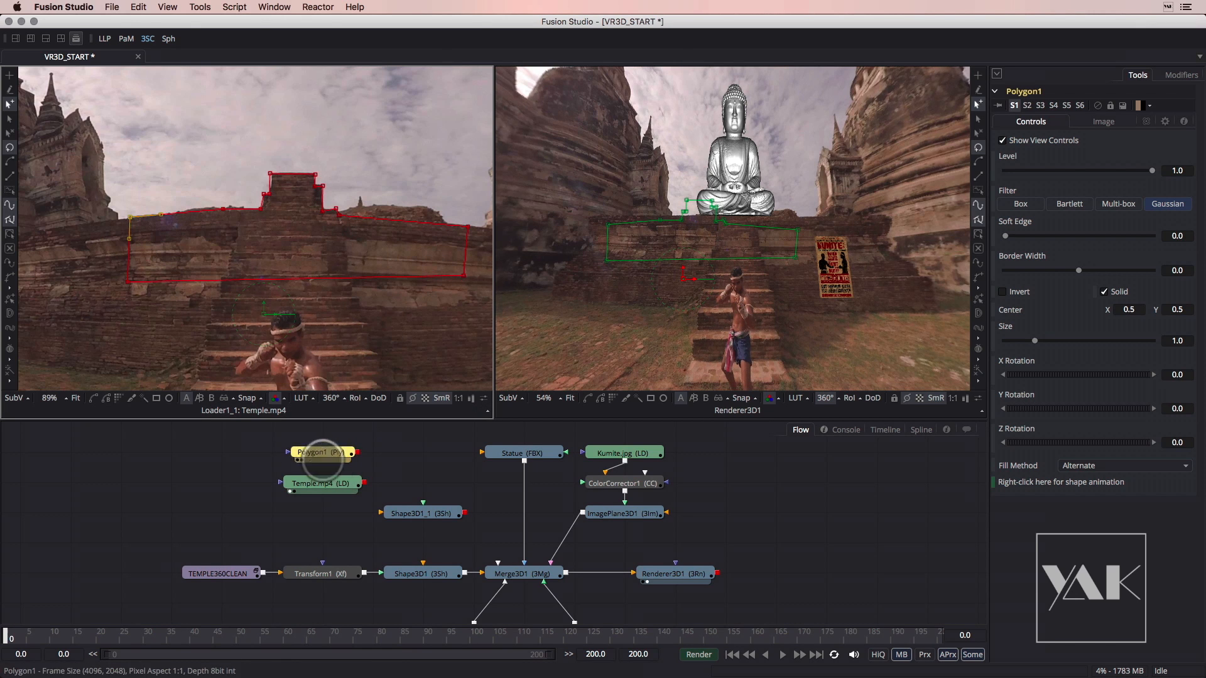
Mask the copied Temple.mp4 loader with Polygon1, feed it into Shape3D1_1, and connect that shape to Merge3D1
{"action": "left_click_drag", "start_coordinate": [355, 452], "coordinate": [323, 485]}
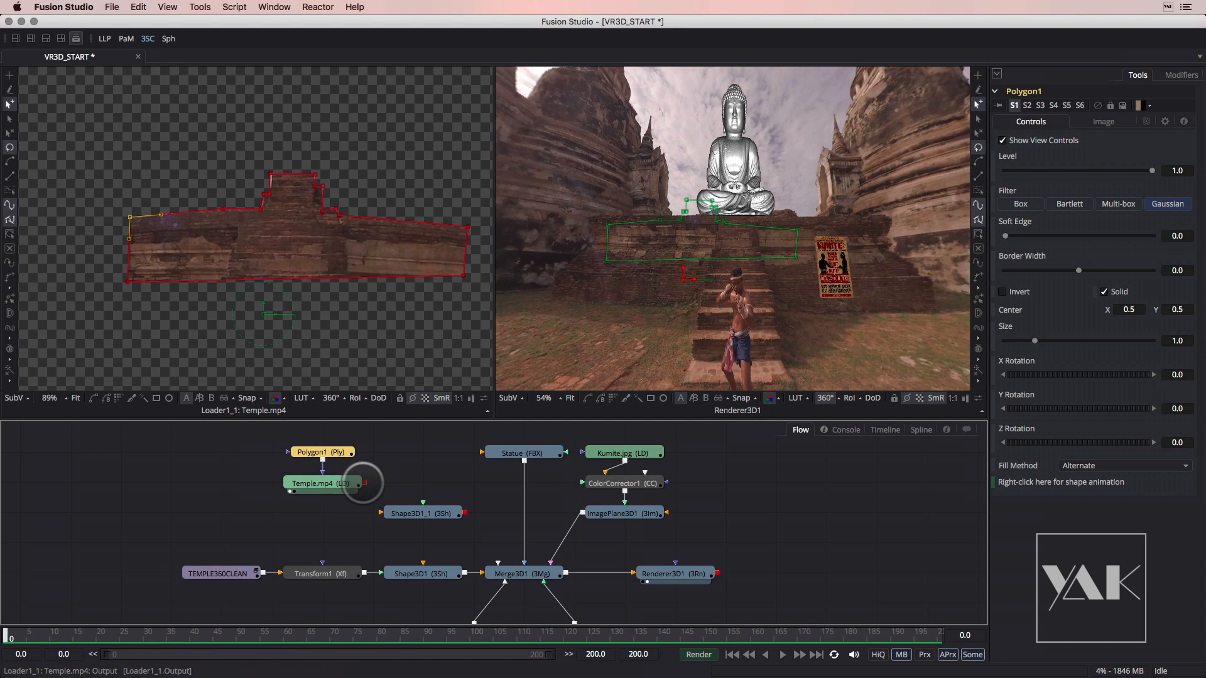
{"action": "left_click_drag", "start_coordinate": [369, 484], "coordinate": [385, 215]}
{"action": "left_click", "coordinate": [429, 511]}
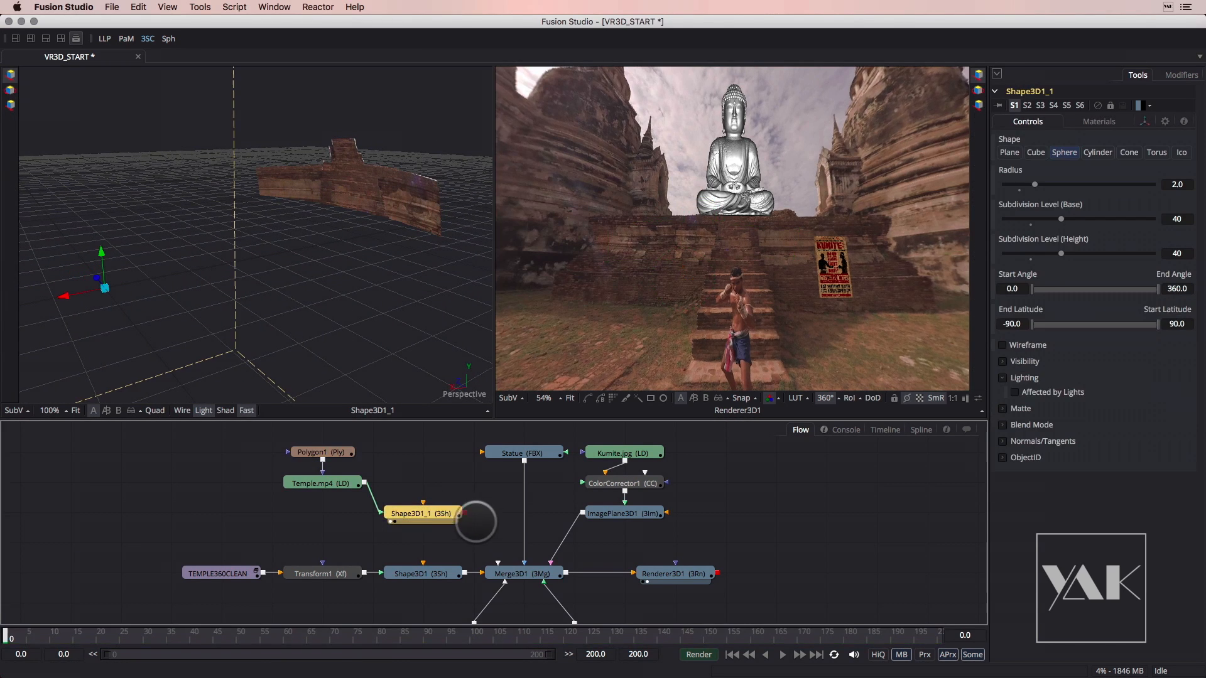
{"action": "left_click_drag", "start_coordinate": [465, 513], "coordinate": [513, 572]}
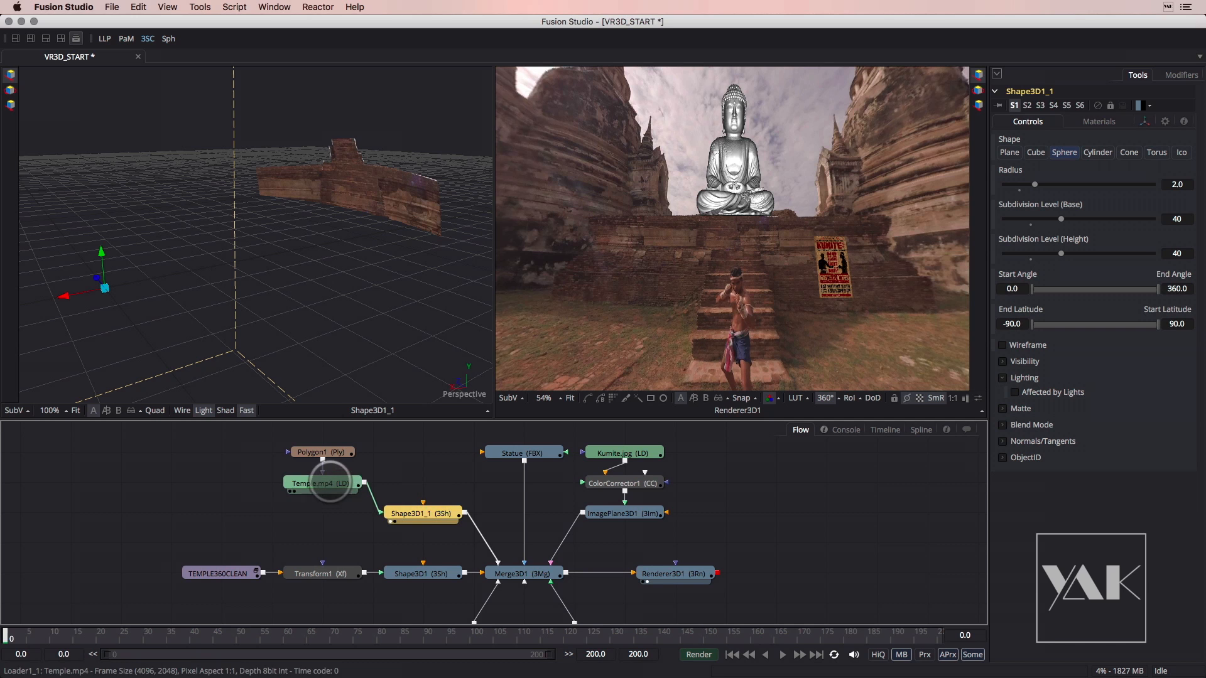
Make room beside the copied loader and insert a copy of Transform1 between Temple.mp4 and Shape3D1_1
{"action": "left_click_drag", "start_coordinate": [257, 441], "coordinate": [227, 476]}
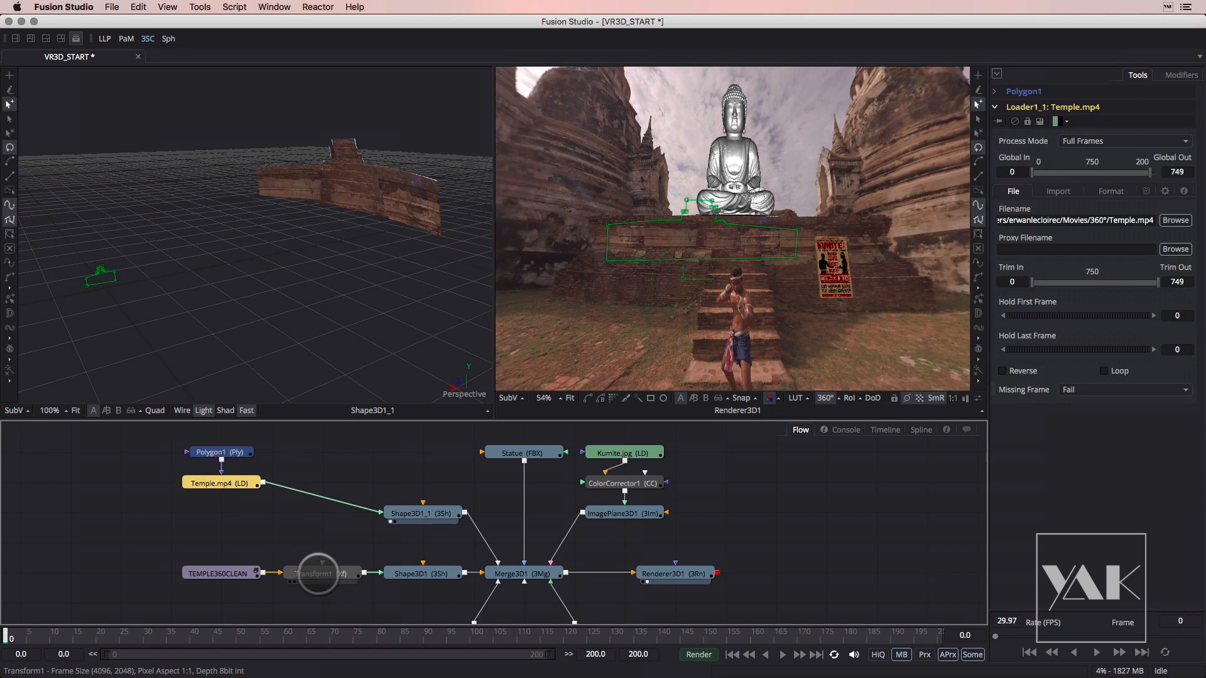
{"action": "left_click", "coordinate": [319, 572]}
{"action": "key", "text": "ctrl+c"}
{"action": "key", "text": "ctrl+v"}
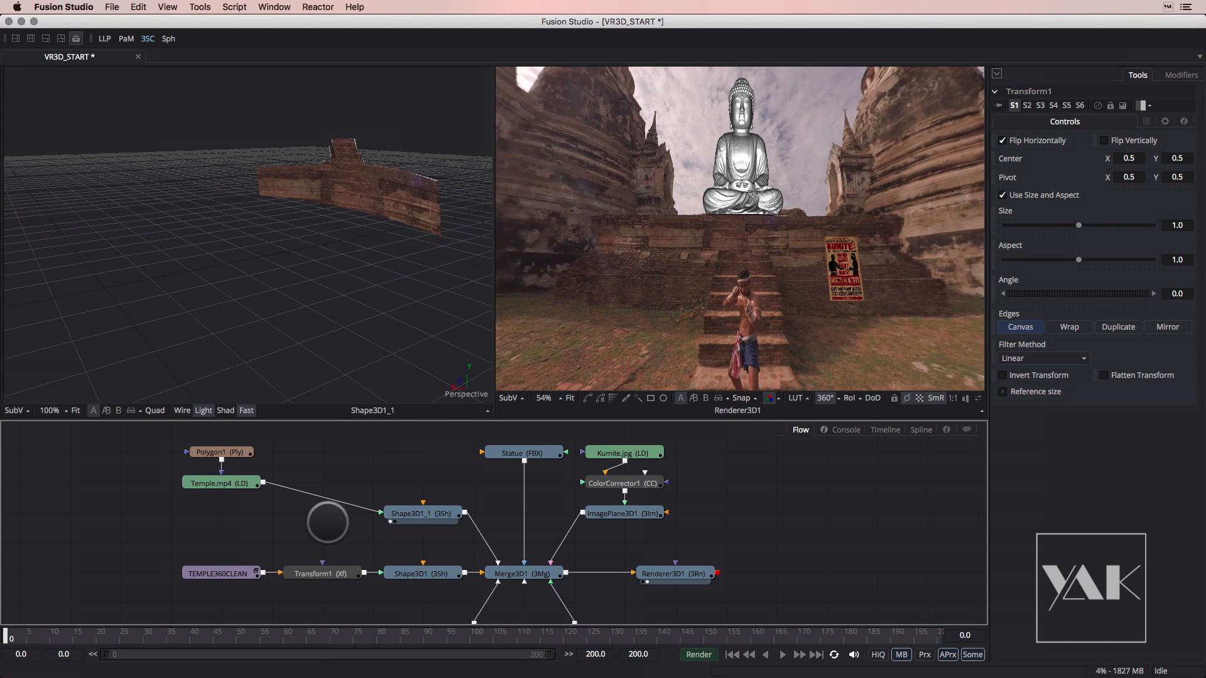
{"action": "left_click", "coordinate": [322, 500]}
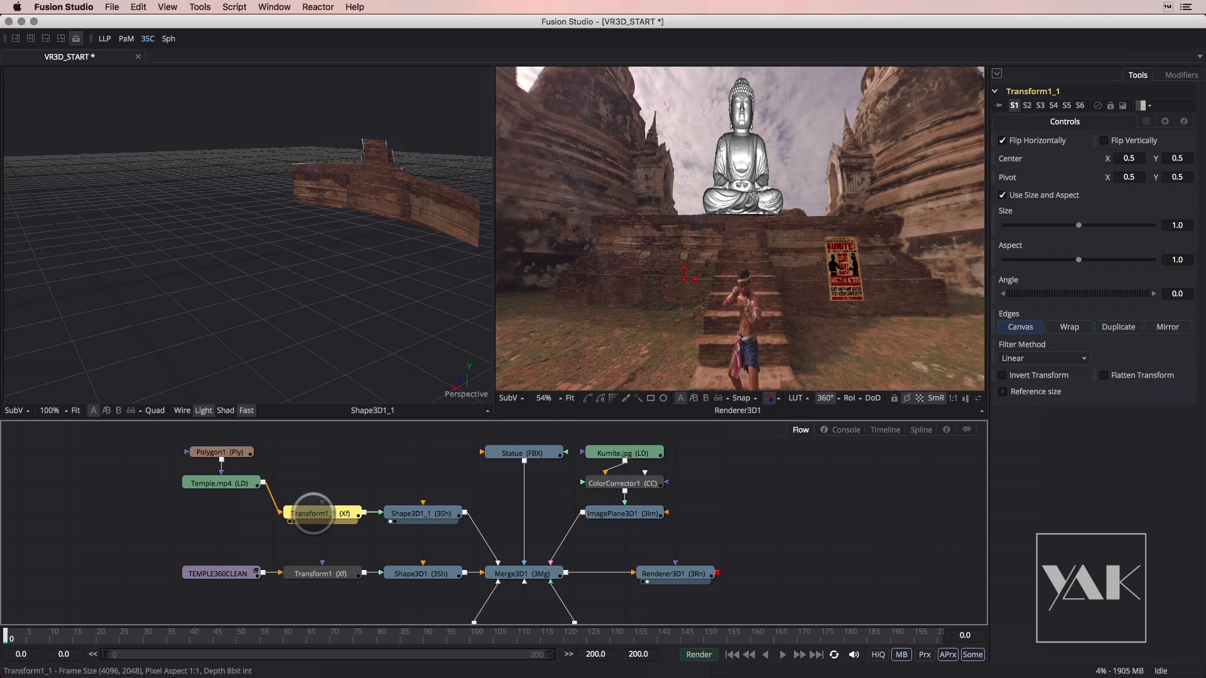
Stack Polygon1, Temple.mp4, Transform1_1 and Shape3D1_1 in a vertical column above the main node row
{"action": "left_click_drag", "start_coordinate": [212, 480], "coordinate": [314, 481]}
{"action": "left_click_drag", "start_coordinate": [237, 452], "coordinate": [336, 453]}
{"action": "left_click_drag", "start_coordinate": [318, 512], "coordinate": [430, 467]}
{"action": "left_click_drag", "start_coordinate": [336, 482], "coordinate": [420, 459]}
{"action": "left_click_drag", "start_coordinate": [331, 456], "coordinate": [431, 428]}
{"action": "left_click_drag", "start_coordinate": [348, 500], "coordinate": [363, 482]}
{"action": "left_click_drag", "start_coordinate": [381, 429], "coordinate": [413, 518]}
{"action": "left_click", "coordinate": [409, 526]}
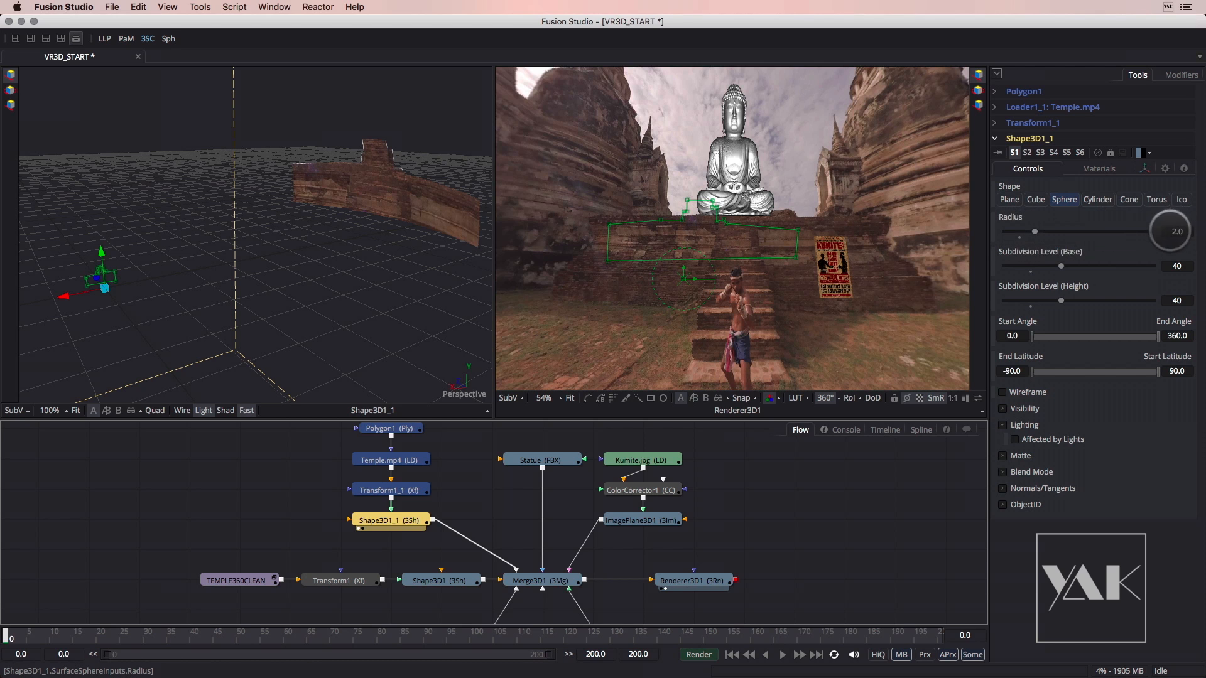
Set the Shape3D1_1 sphere's radius to 0.8 and check the masked wall against the statue in the 360° render view
{"action": "left_click_drag", "start_coordinate": [1035, 231], "coordinate": [1026, 231]}
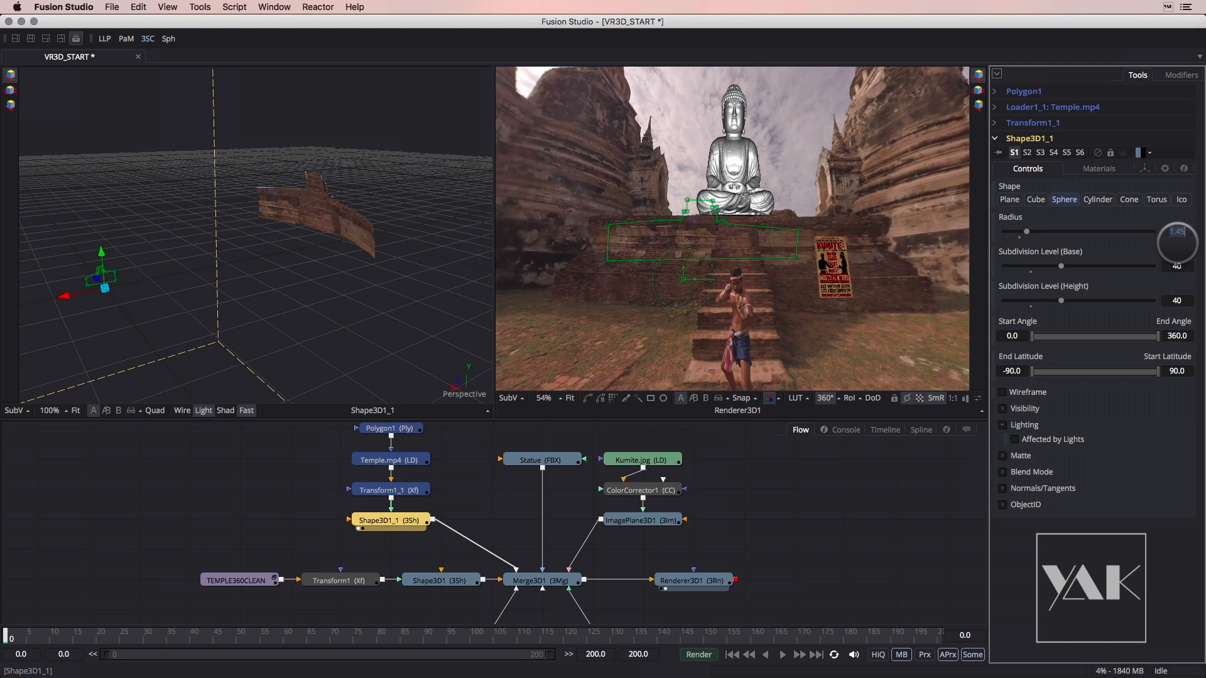
{"action": "type", "text": "1"}
{"action": "key", "text": "Return"}
{"action": "left_click", "coordinate": [1174, 267]}
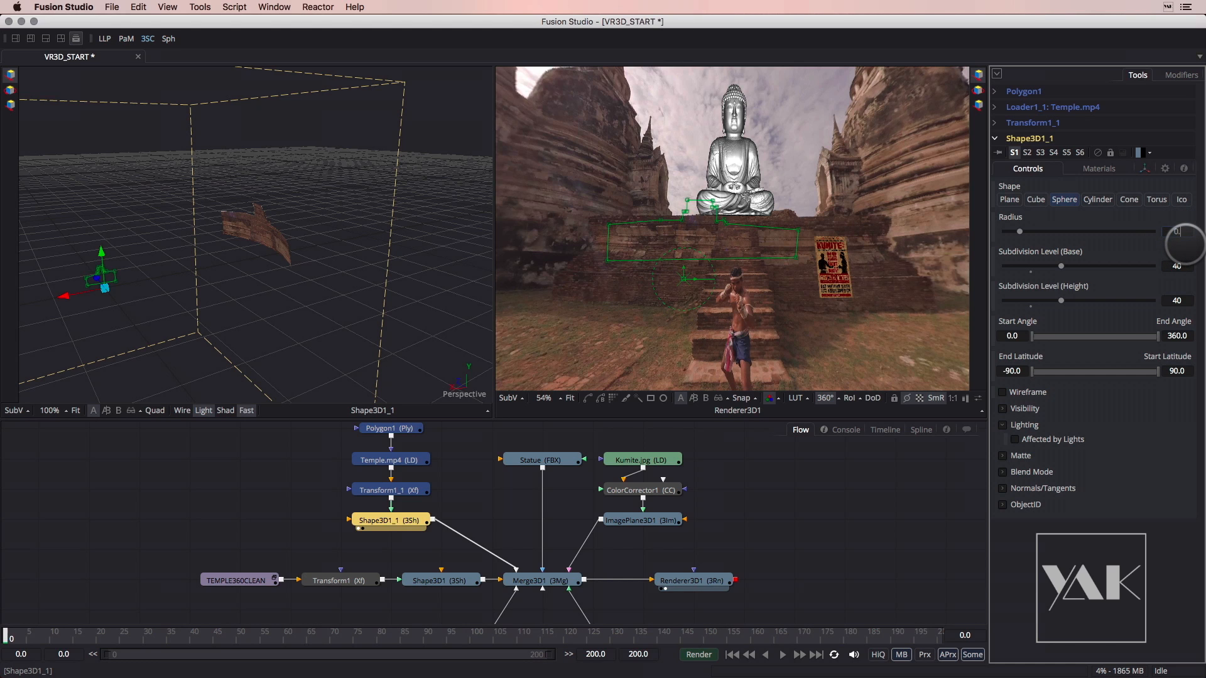
{"action": "type", "text": "0.8"}
{"action": "key", "text": "Tab"}
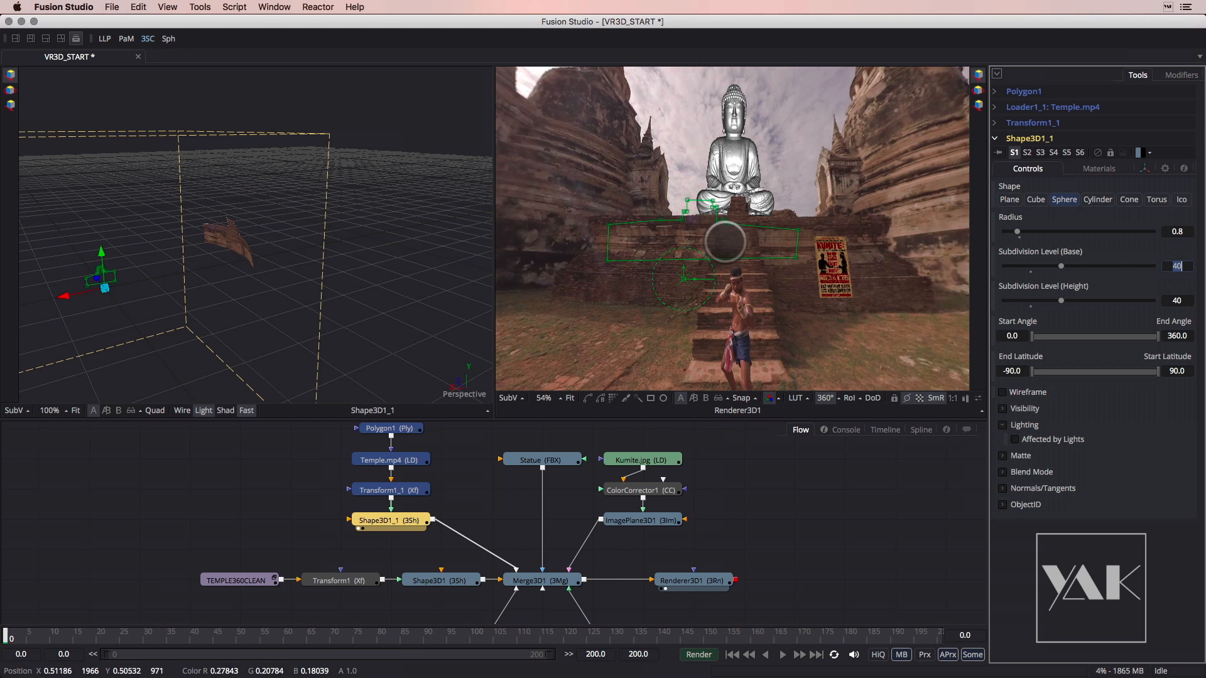
{"action": "left_click", "coordinate": [822, 398]}
{"action": "mouse_move", "coordinate": [705, 215]}
{"action": "left_mouse_down"}
{"action": "mouse_move", "coordinate": [722, 291]}
{"action": "mouse_move", "coordinate": [808, 202]}
{"action": "mouse_move", "coordinate": [814, 168]}
{"action": "mouse_move", "coordinate": [732, 121]}
{"action": "mouse_move", "coordinate": [593, 205]}
{"action": "mouse_move", "coordinate": [474, 216]}
{"action": "mouse_move", "coordinate": [715, 205]}
{"action": "mouse_move", "coordinate": [733, 235]}
{"action": "mouse_move", "coordinate": [778, 181]}
{"action": "mouse_move", "coordinate": [802, 189]}
{"action": "mouse_move", "coordinate": [702, 220]}
{"action": "mouse_move", "coordinate": [716, 201]}
{"action": "left_mouse_up"}
{"action": "left_click_drag", "start_coordinate": [731, 258], "coordinate": [722, 302]}
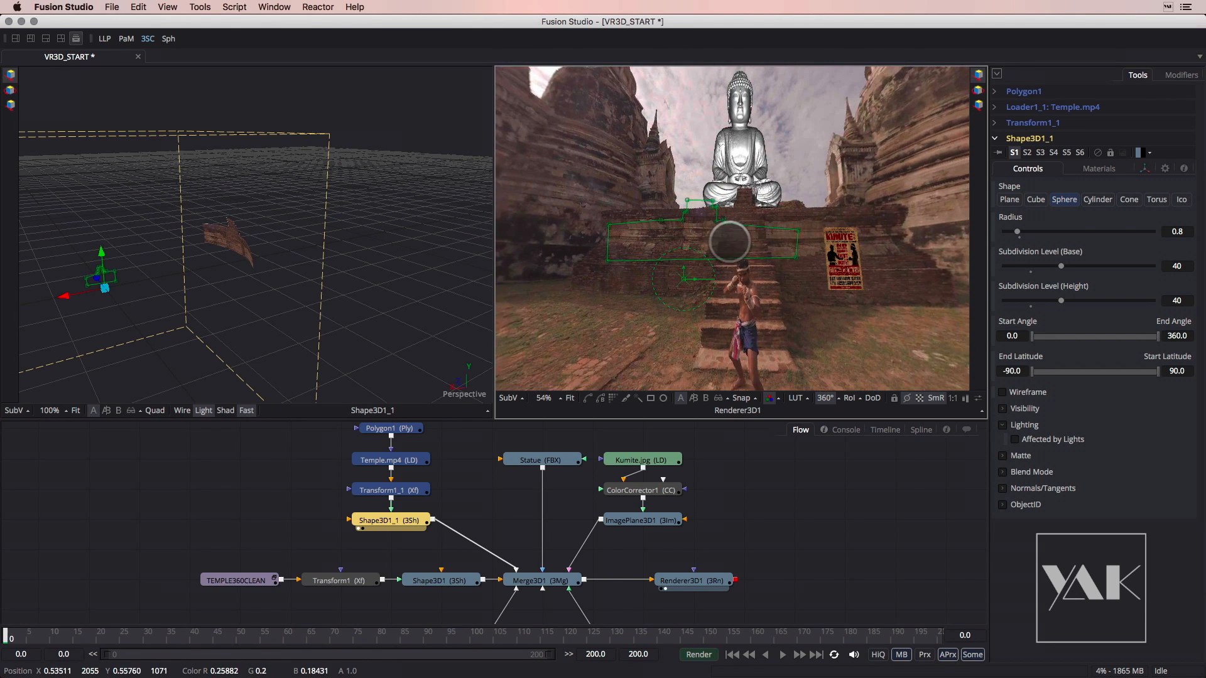
Set the statue's Z Offset to 0.88 and check its position behind the wall in the 360° view
{"action": "left_click", "coordinate": [533, 457]}
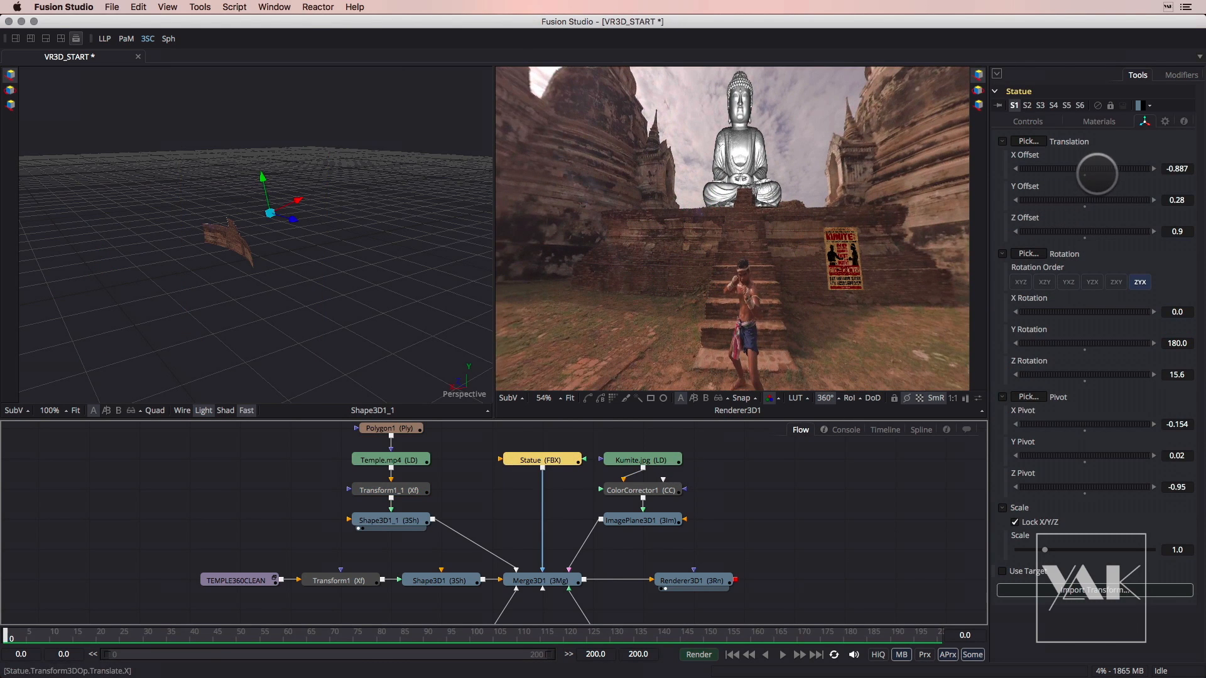
{"action": "double_click", "coordinate": [1181, 233]}
{"action": "type", "text": "0.88"}
{"action": "key", "text": "Tab"}
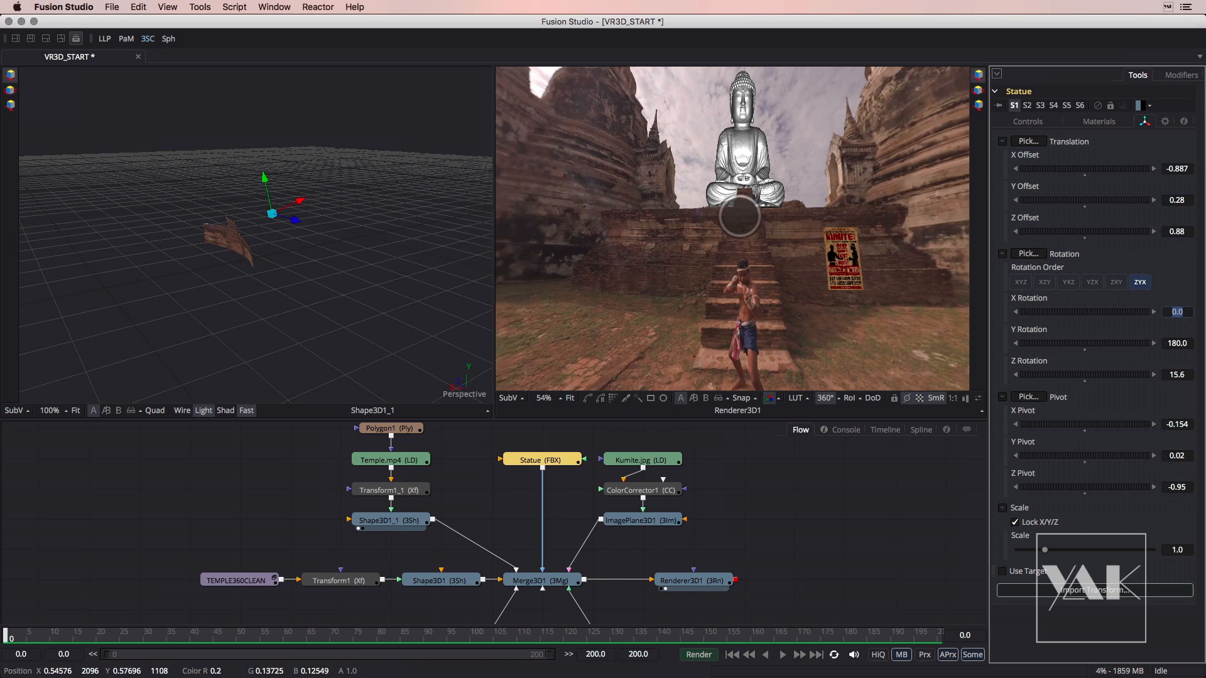
{"action": "left_click_drag", "start_coordinate": [767, 264], "coordinate": [783, 298]}
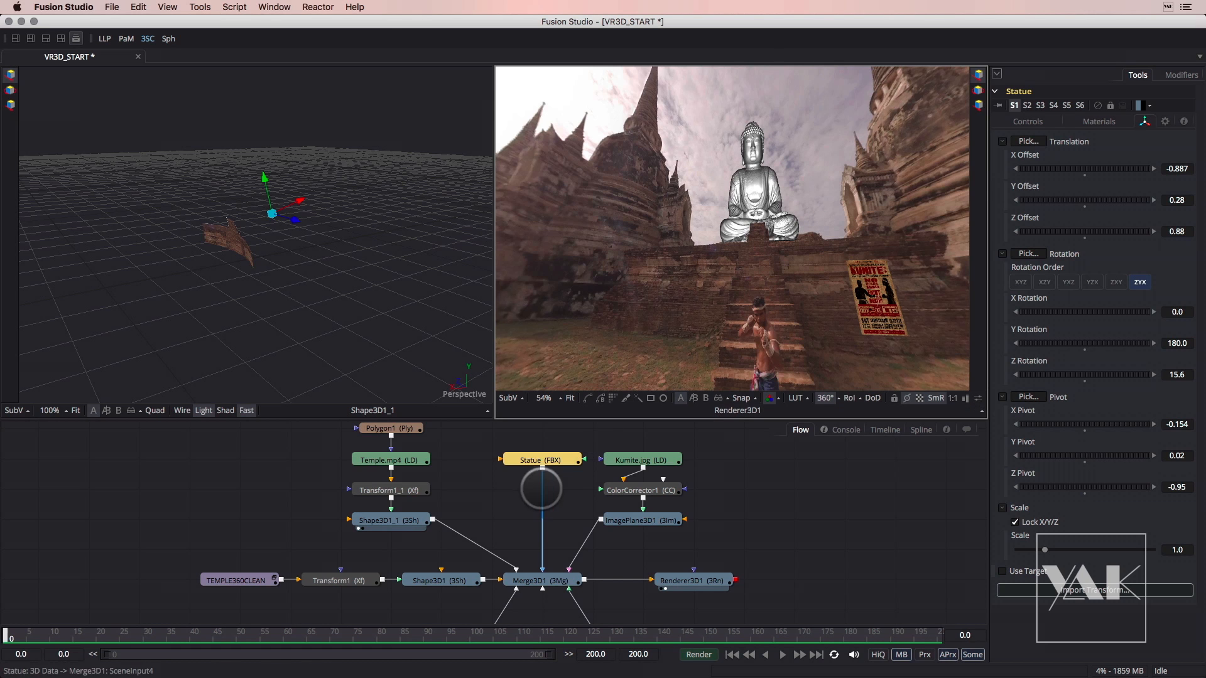
Space the masked wall and Kumite poster branches evenly on either side of the Statue node in the graph
{"action": "left_click_drag", "start_coordinate": [326, 429], "coordinate": [338, 512]}
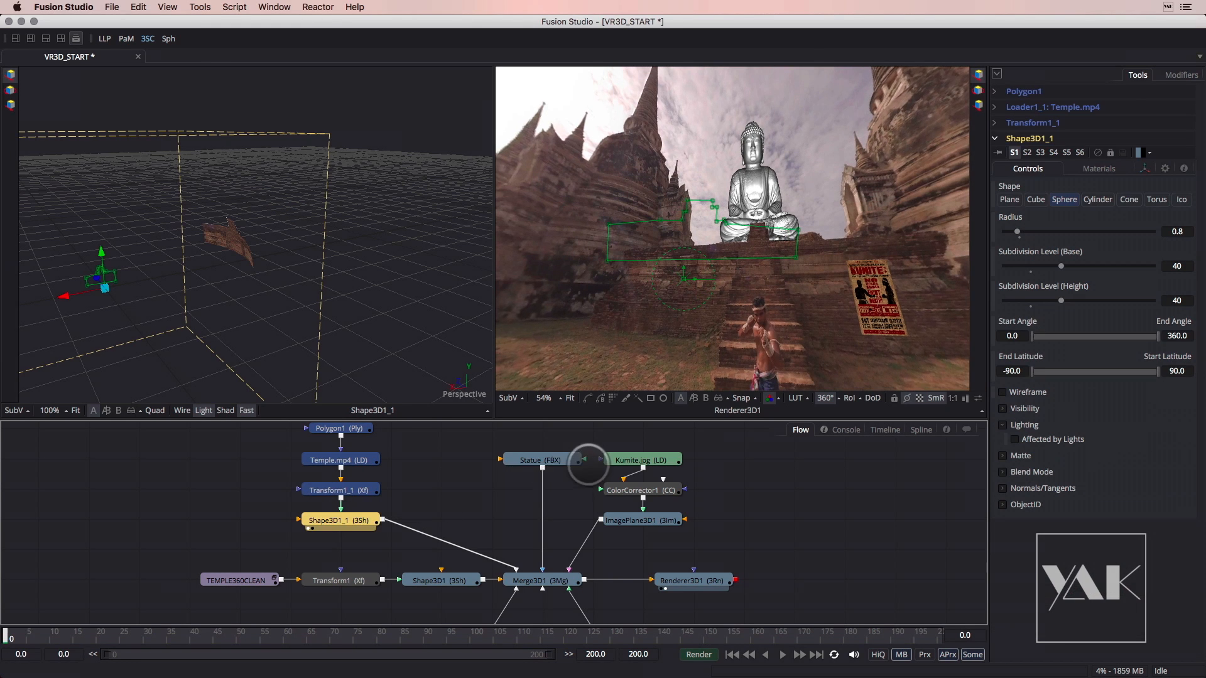
{"action": "left_click_drag", "start_coordinate": [630, 438], "coordinate": [693, 518]}
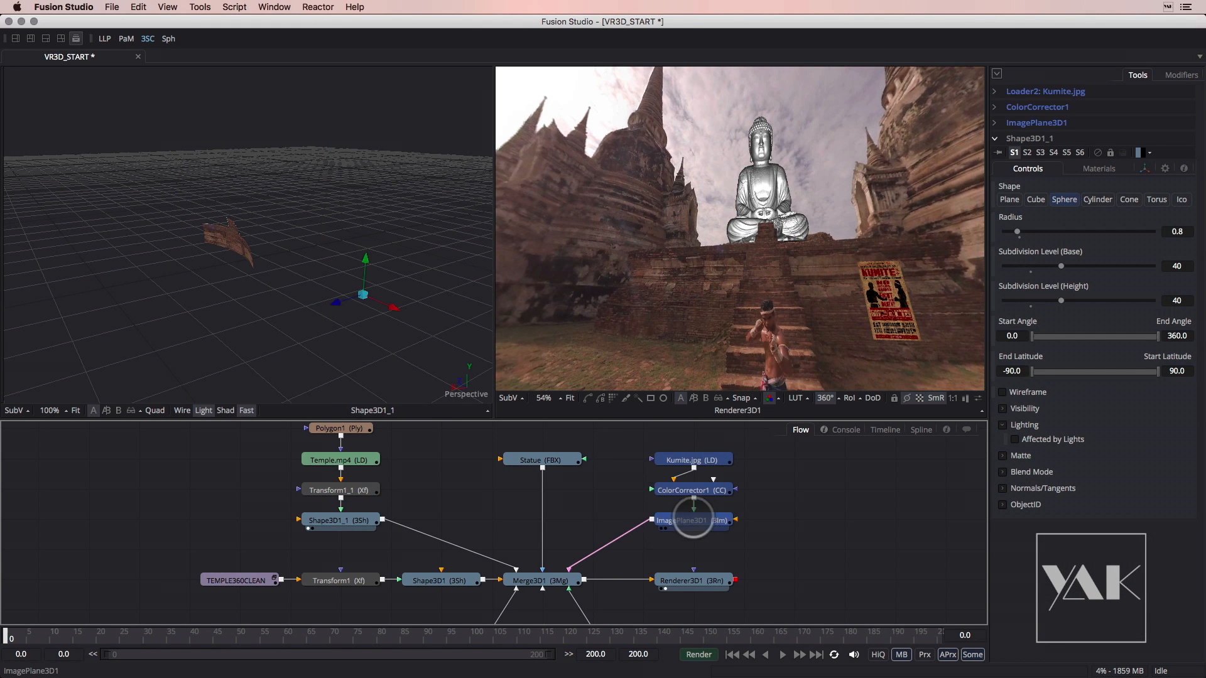
{"action": "left_click", "coordinate": [702, 520]}
{"action": "left_click_drag", "start_coordinate": [540, 463], "coordinate": [526, 482]}
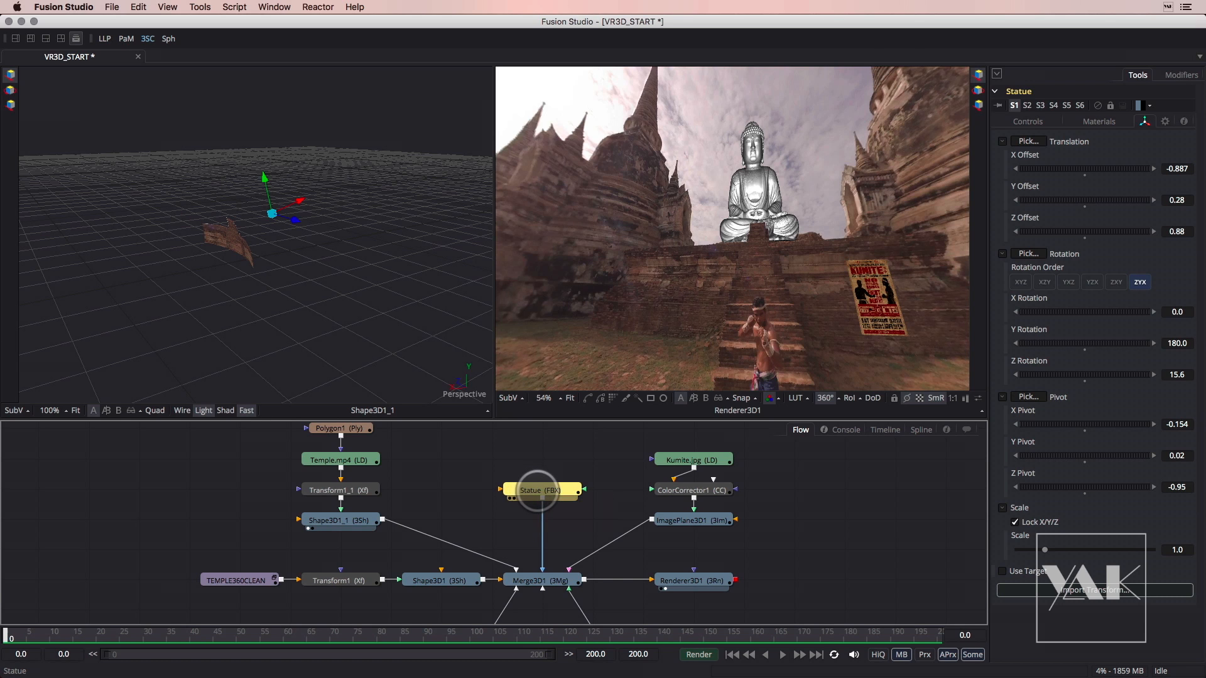
{"action": "left_click_drag", "start_coordinate": [539, 492], "coordinate": [543, 459]}
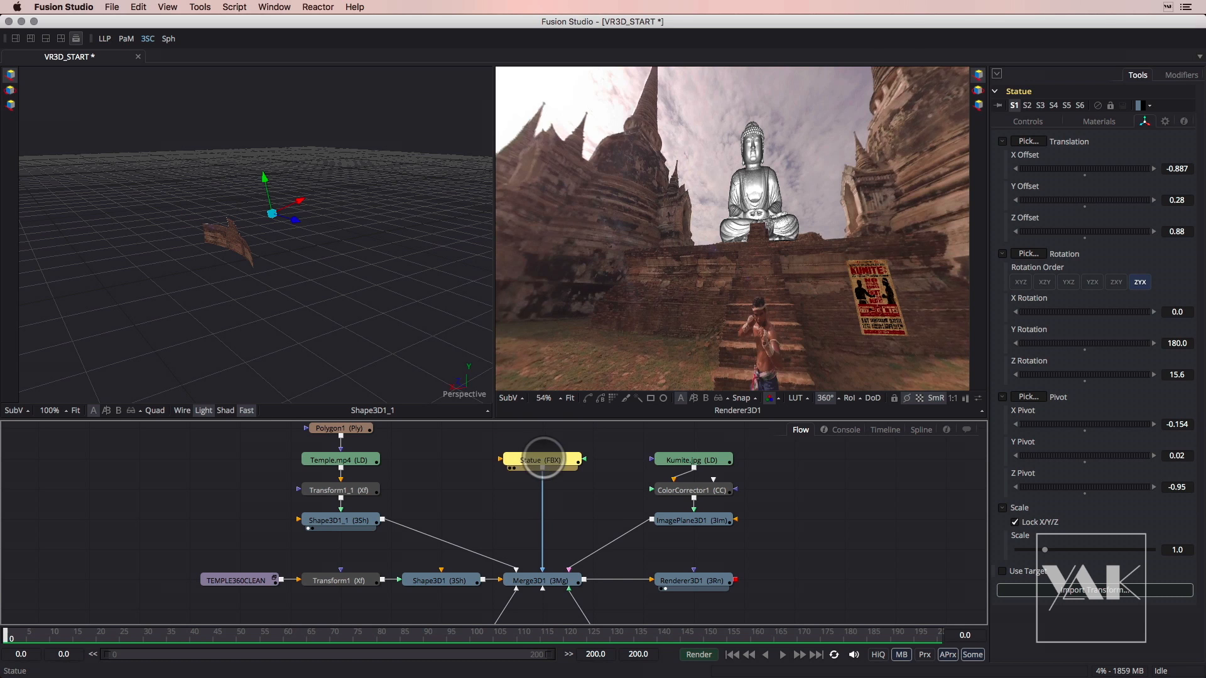
Load the Statue node into both viewers and disconnect it from Merge3D1
{"action": "left_click_drag", "start_coordinate": [444, 374], "coordinate": [391, 340]}
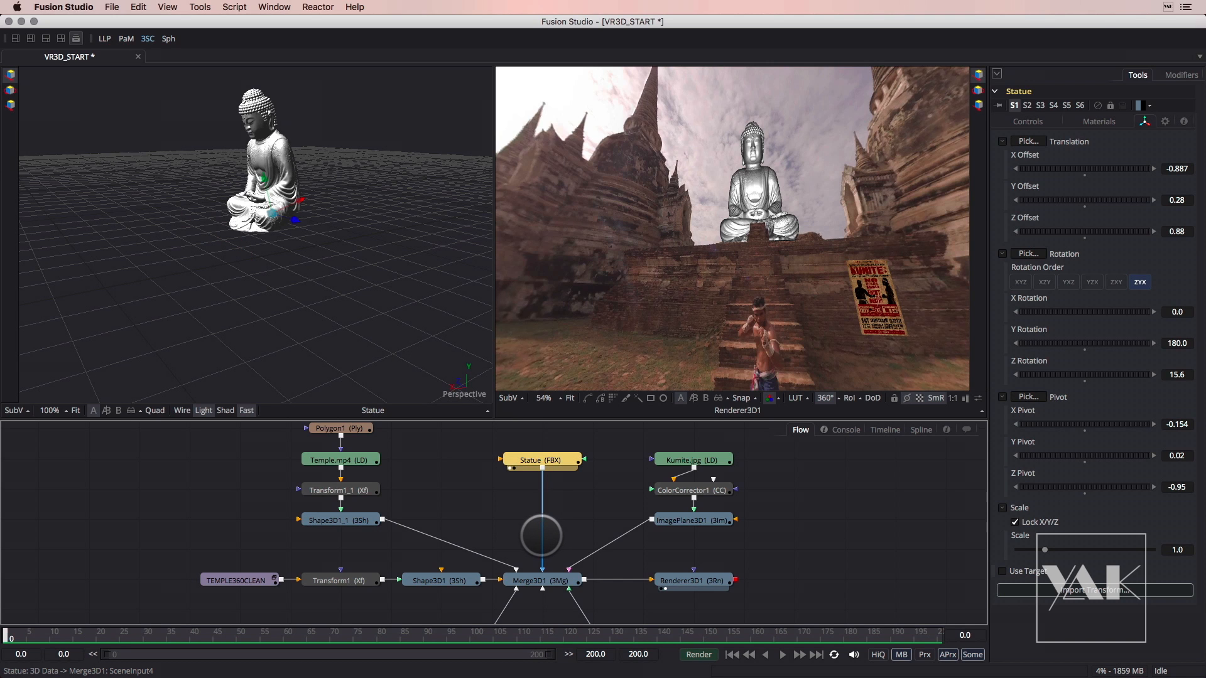
{"action": "left_click", "coordinate": [542, 544]}
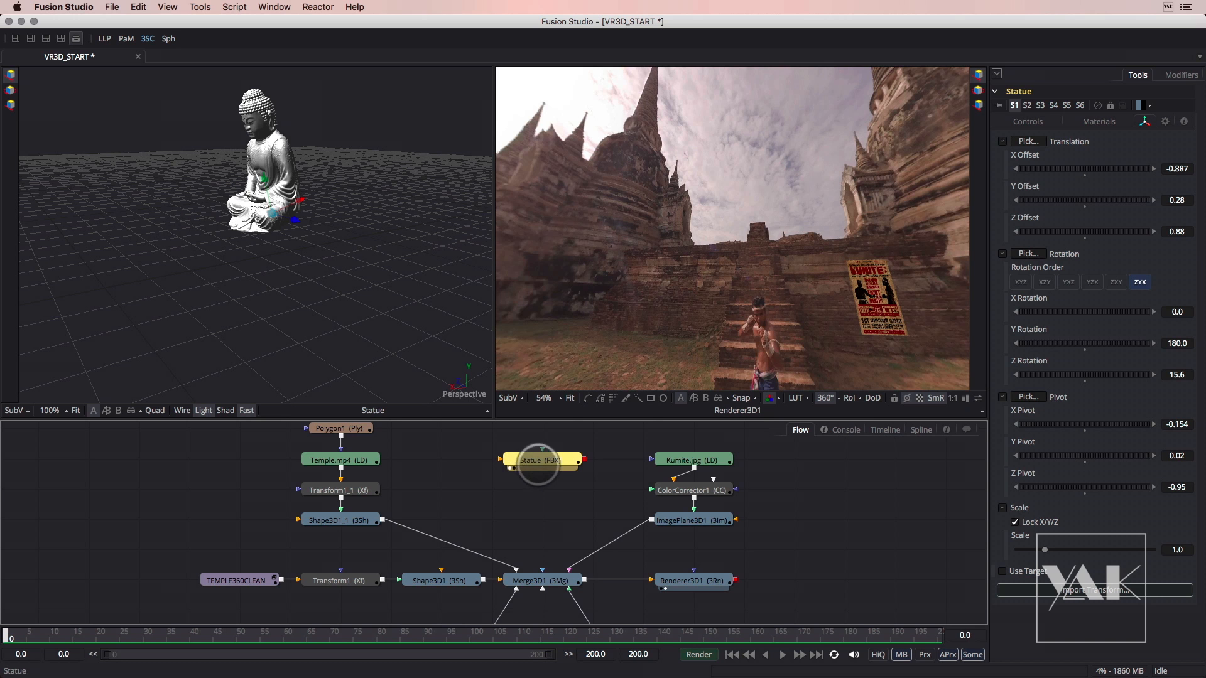
{"action": "left_click_drag", "start_coordinate": [706, 277], "coordinate": [538, 359]}
Show the Buddha statue close up in a single-viewer layout
{"action": "left_click_drag", "start_coordinate": [686, 250], "coordinate": [697, 305]}
{"action": "scroll", "coordinate": [695, 305], "scroll_direction": "up", "scroll_amount": 10}
{"action": "scroll", "coordinate": [729, 293], "scroll_direction": "up", "scroll_amount": 5}
{"action": "left_click", "coordinate": [16, 40]}
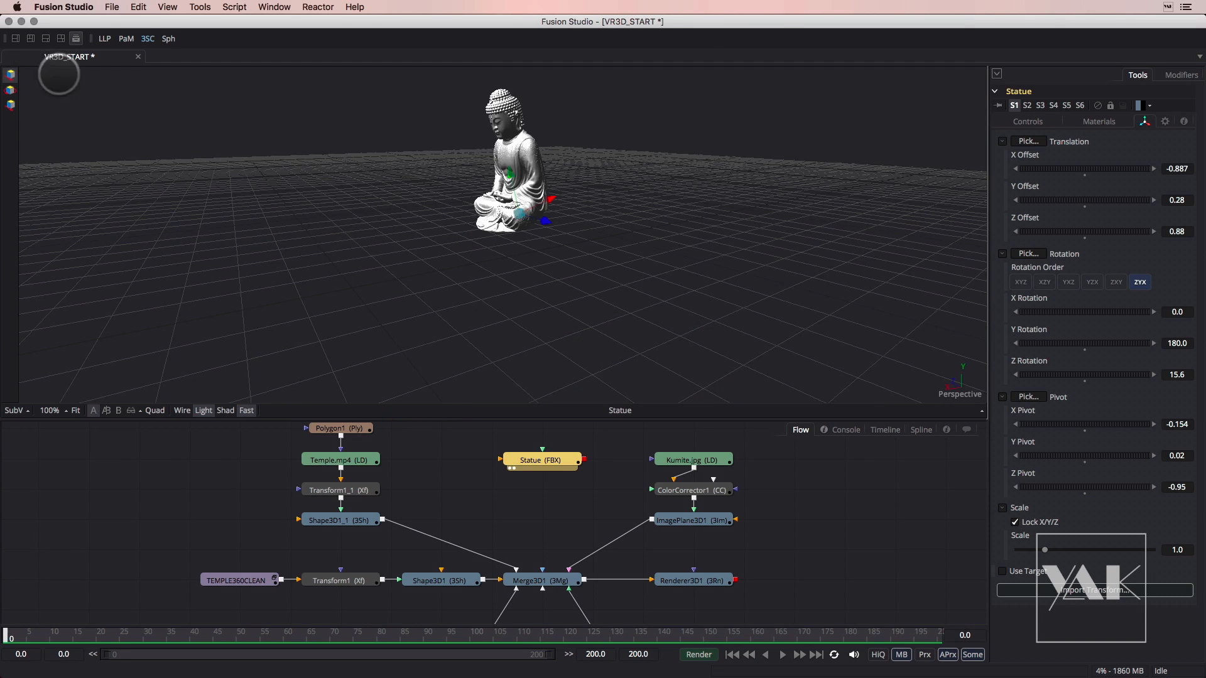
{"action": "left_click_drag", "start_coordinate": [522, 265], "coordinate": [658, 320]}
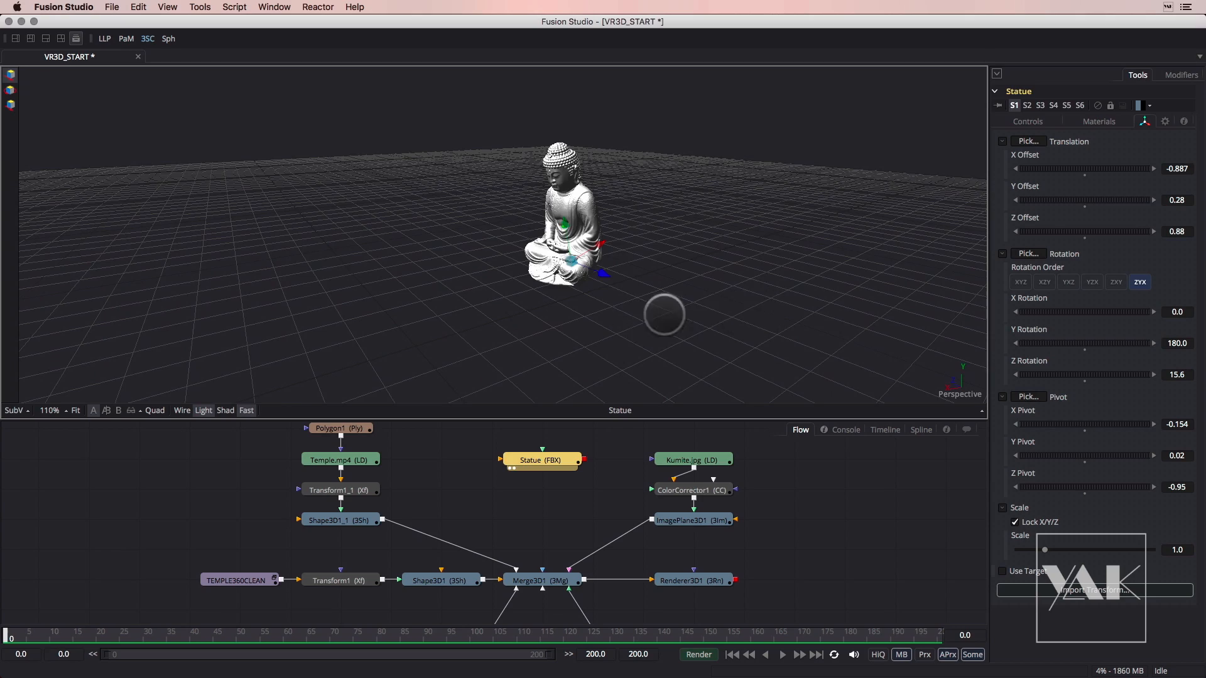
{"action": "scroll", "coordinate": [663, 314], "scroll_direction": "up", "scroll_amount": 10}
{"action": "left_click_drag", "start_coordinate": [626, 219], "coordinate": [693, 242]}
Add a Blinn material node above the Statue node
{"action": "left_click_drag", "start_coordinate": [688, 193], "coordinate": [554, 537]}
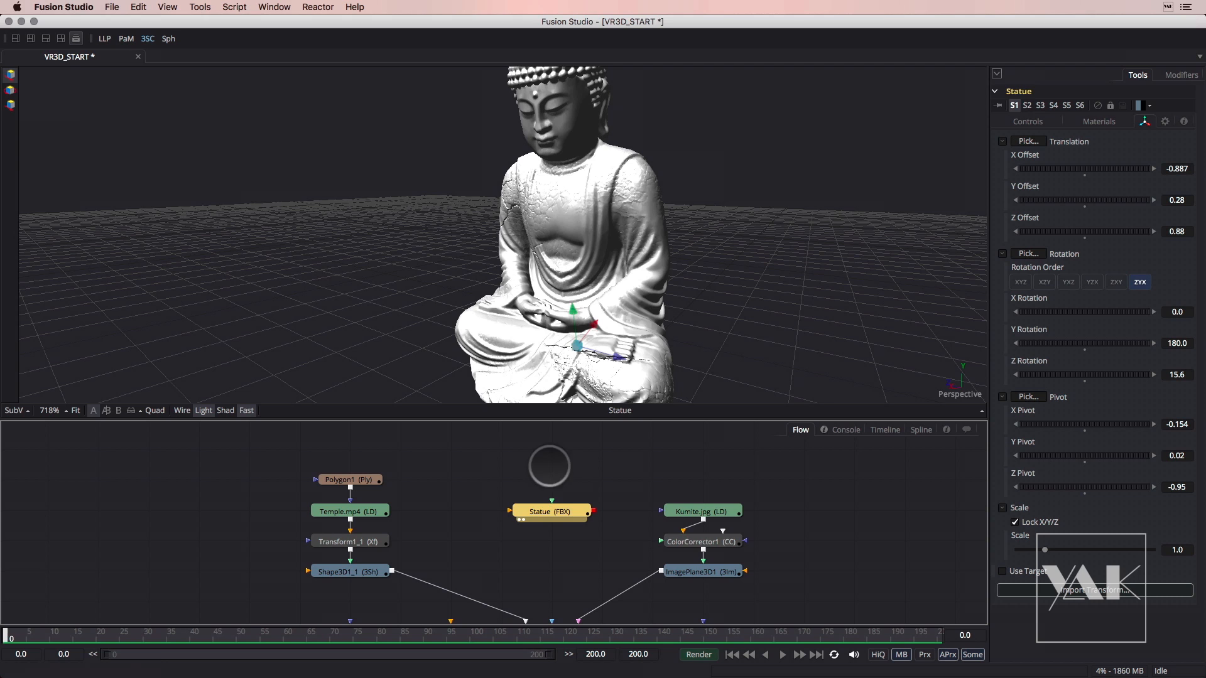
{"action": "left_click", "coordinate": [567, 468]}
{"action": "key", "text": "shift+space"}
{"action": "type", "text": "blinn"}
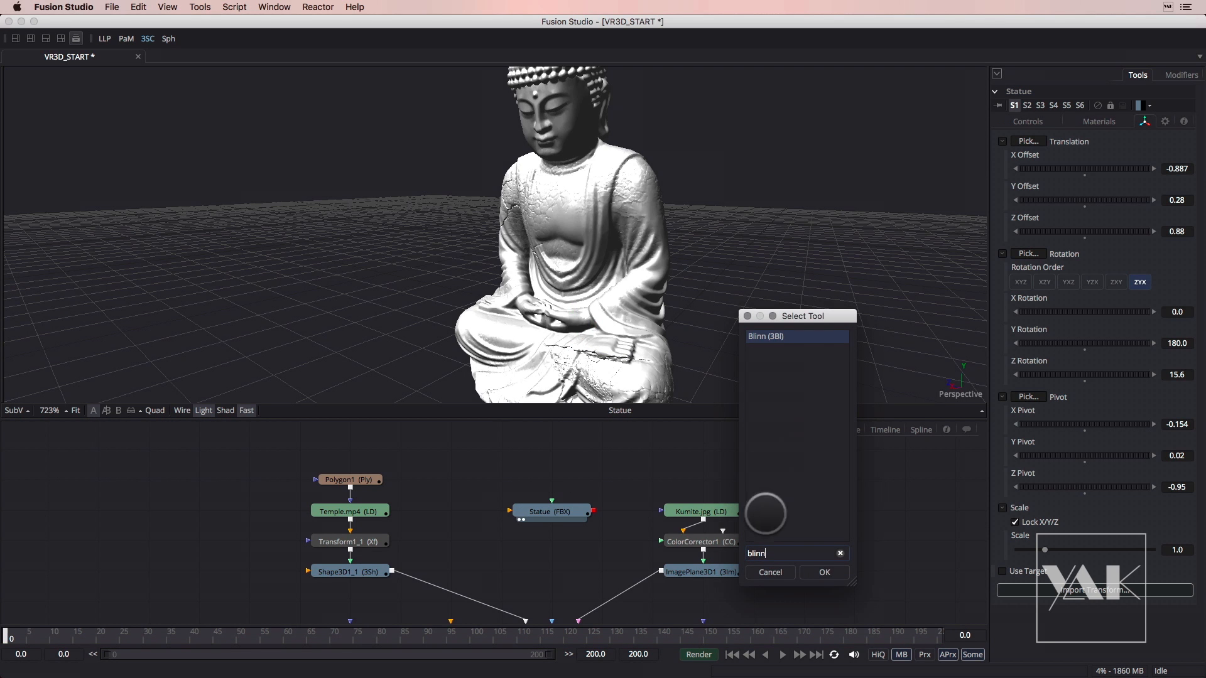
{"action": "left_click", "coordinate": [819, 572]}
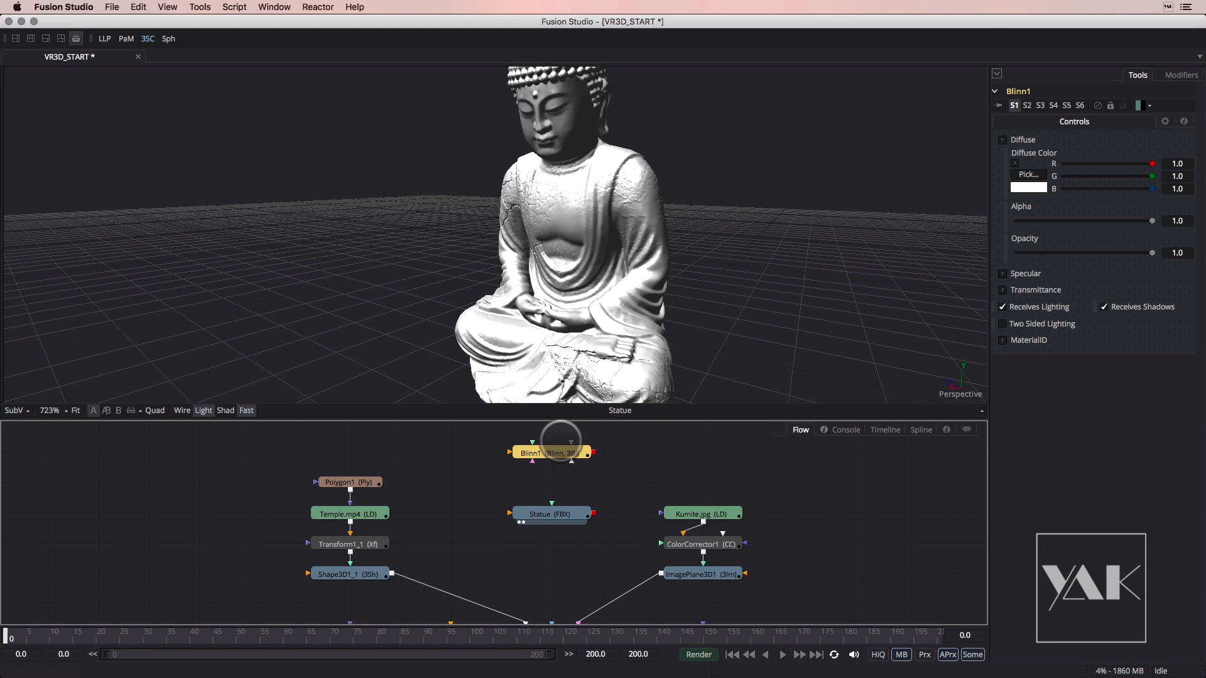
Add a Reflect node fed by Blinn1 and connect its output to the Statue's material input
{"action": "key", "text": "shift+space"}
{"action": "type", "text": "reflect"}
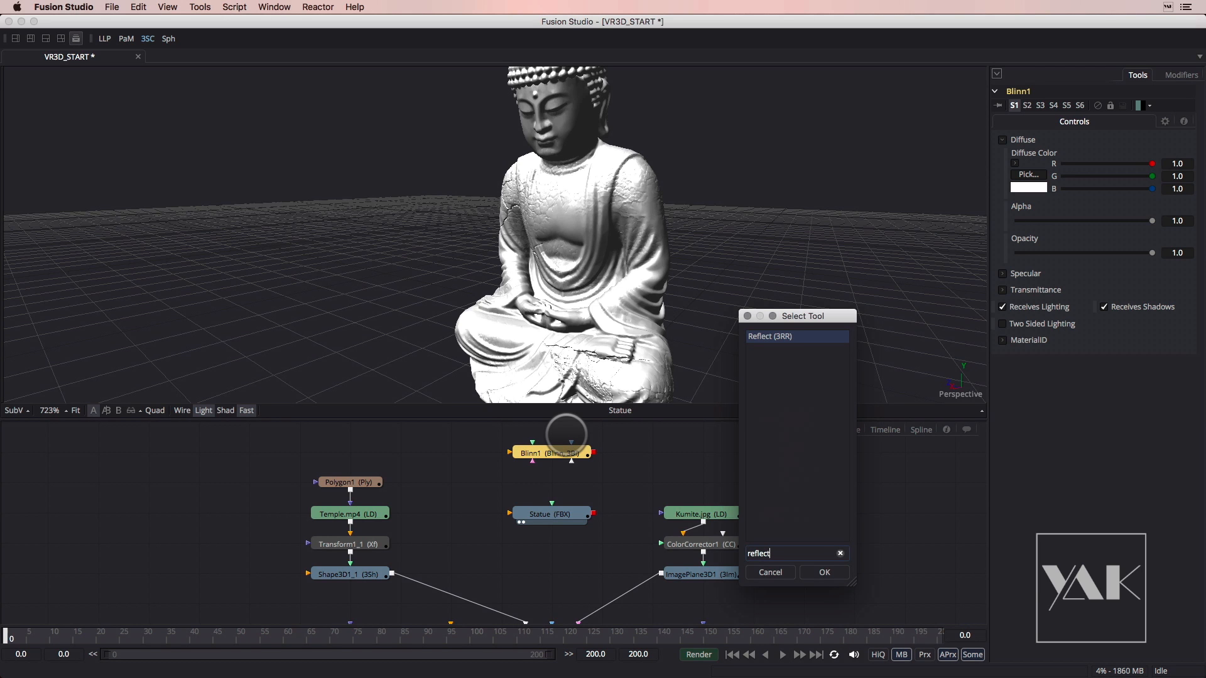
{"action": "key", "text": "Return"}
{"action": "mouse_move", "coordinate": [633, 448]}
{"action": "left_mouse_down"}
{"action": "mouse_move", "coordinate": [632, 475]}
{"action": "mouse_move", "coordinate": [555, 483]}
{"action": "mouse_move", "coordinate": [617, 451]}
{"action": "left_mouse_up"}
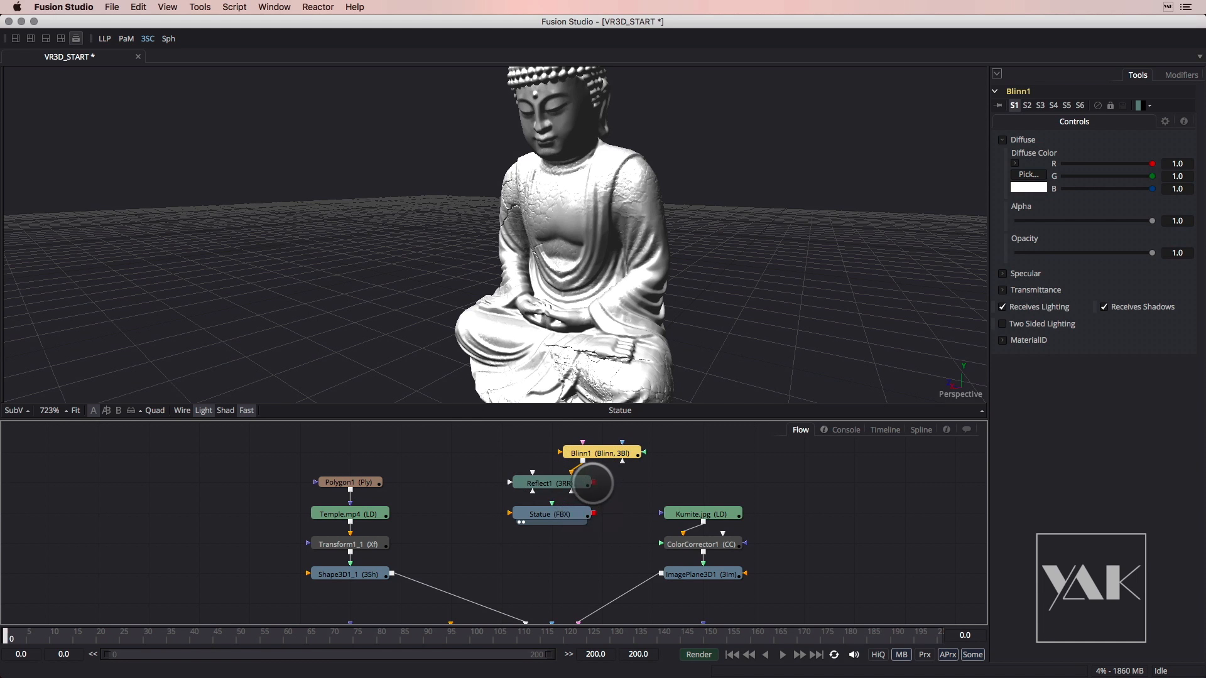
{"action": "left_click_drag", "start_coordinate": [591, 483], "coordinate": [534, 544]}
{"action": "left_click_drag", "start_coordinate": [621, 440], "coordinate": [590, 452]}
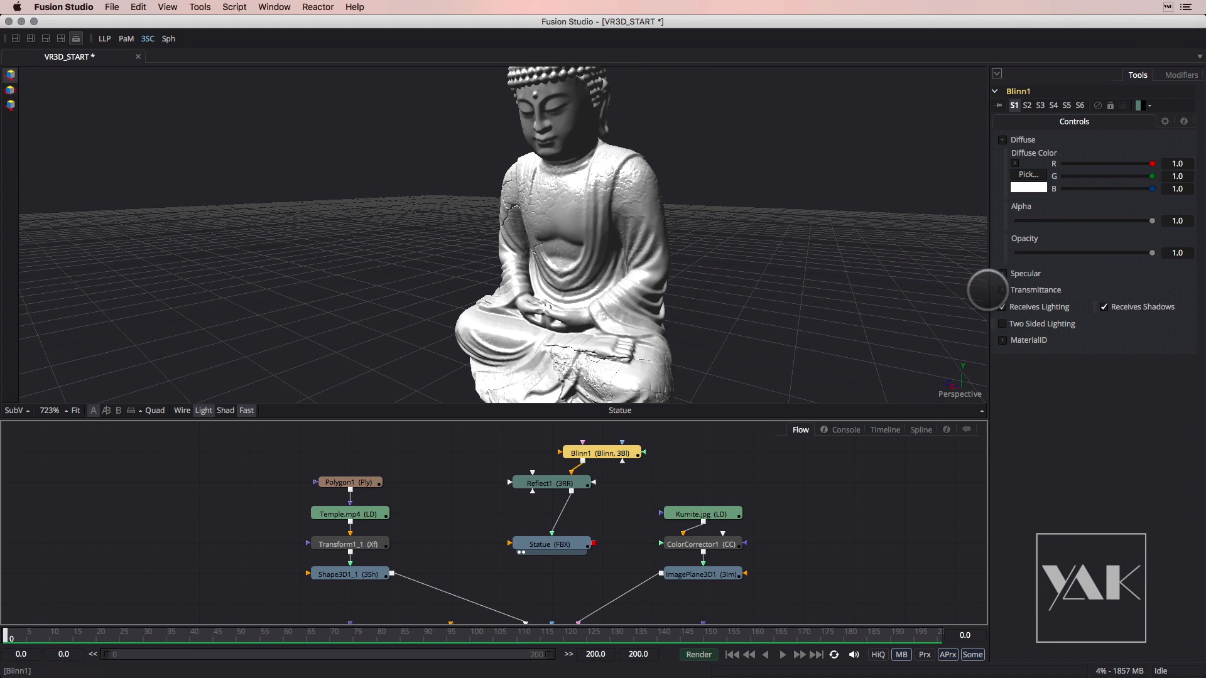
Set Blinn1's specular intensity to 0.332 and specular exponent to 35.51, previewing the Reflect1 material beside the statue in a dual-viewer layout
{"action": "left_click", "coordinate": [1002, 274]}
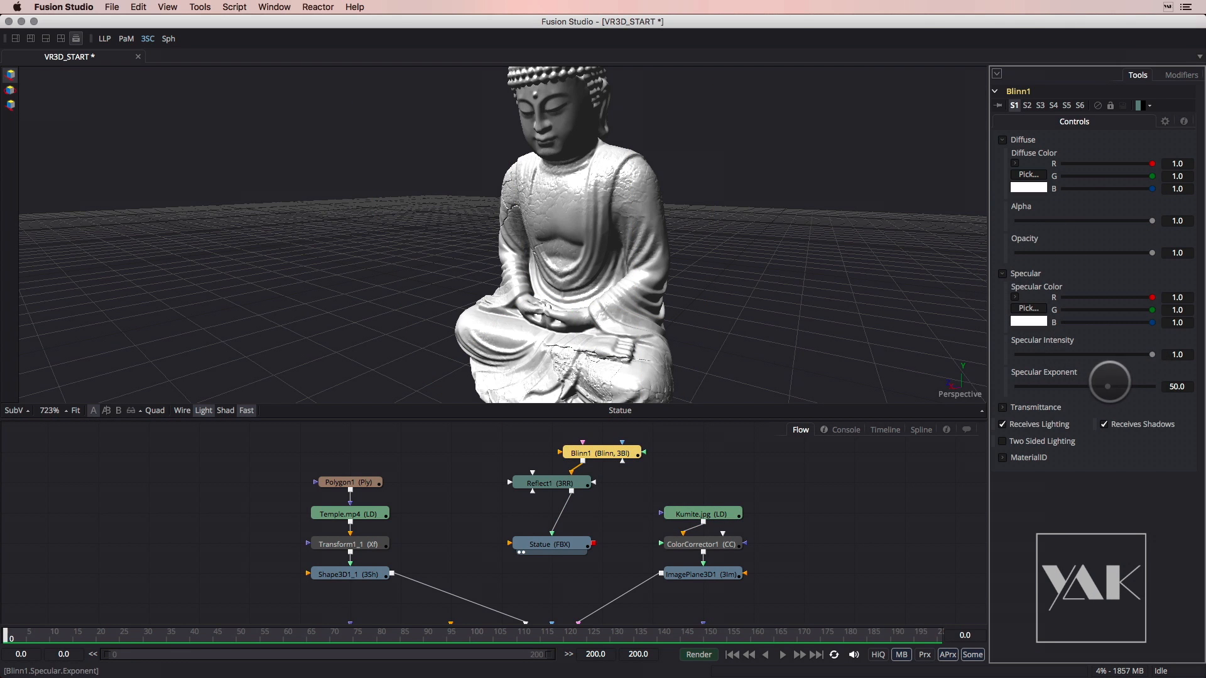
{"action": "left_click_drag", "start_coordinate": [1130, 385], "coordinate": [1134, 385]}
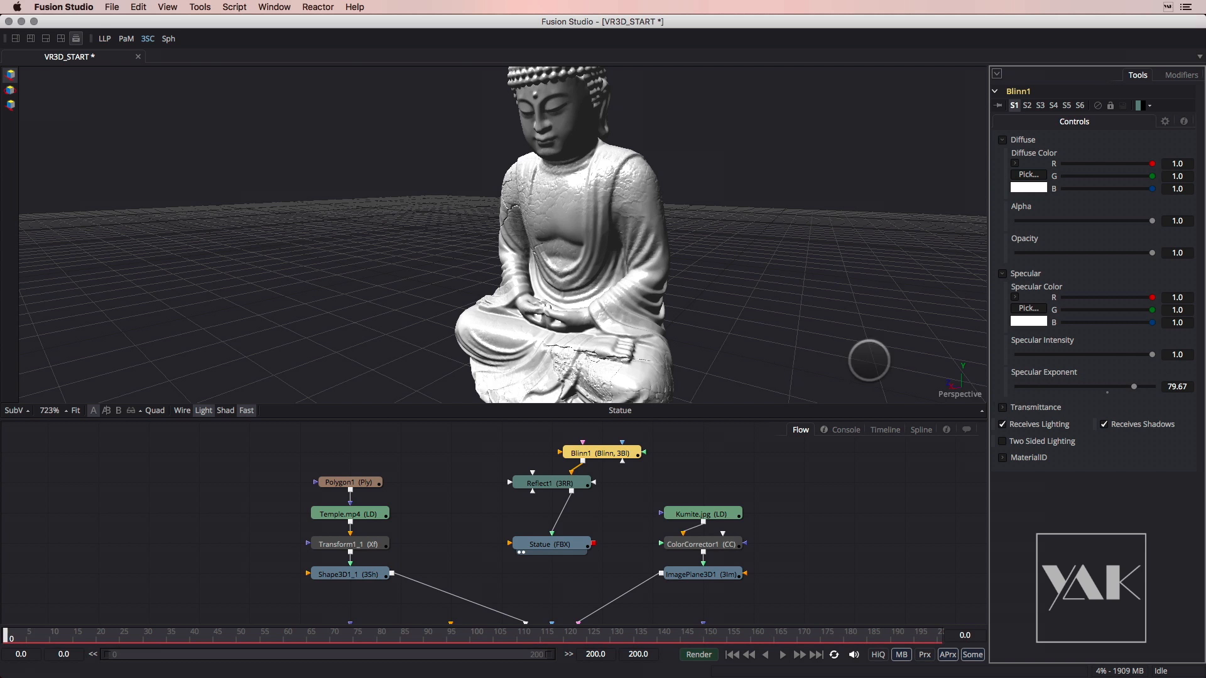
{"action": "left_click", "coordinate": [31, 37]}
{"action": "left_click_drag", "start_coordinate": [544, 476], "coordinate": [267, 265]}
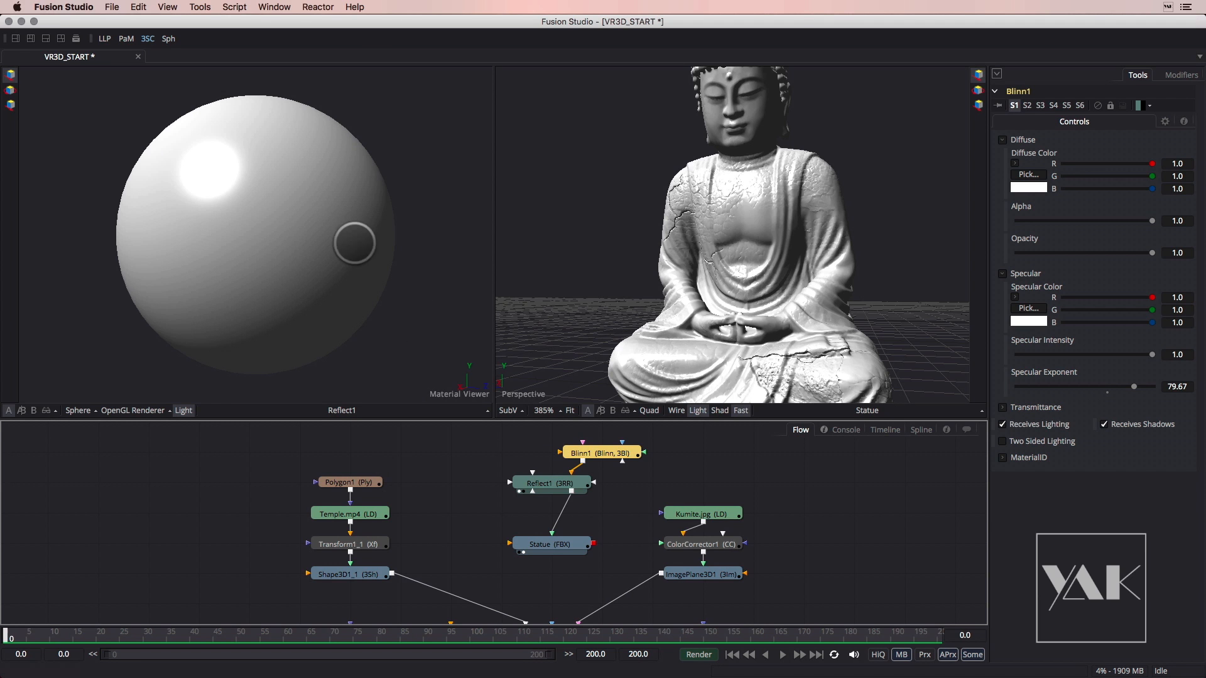
{"action": "left_click_drag", "start_coordinate": [1151, 355], "coordinate": [1104, 396]}
{"action": "left_click_drag", "start_coordinate": [1122, 355], "coordinate": [1059, 357]}
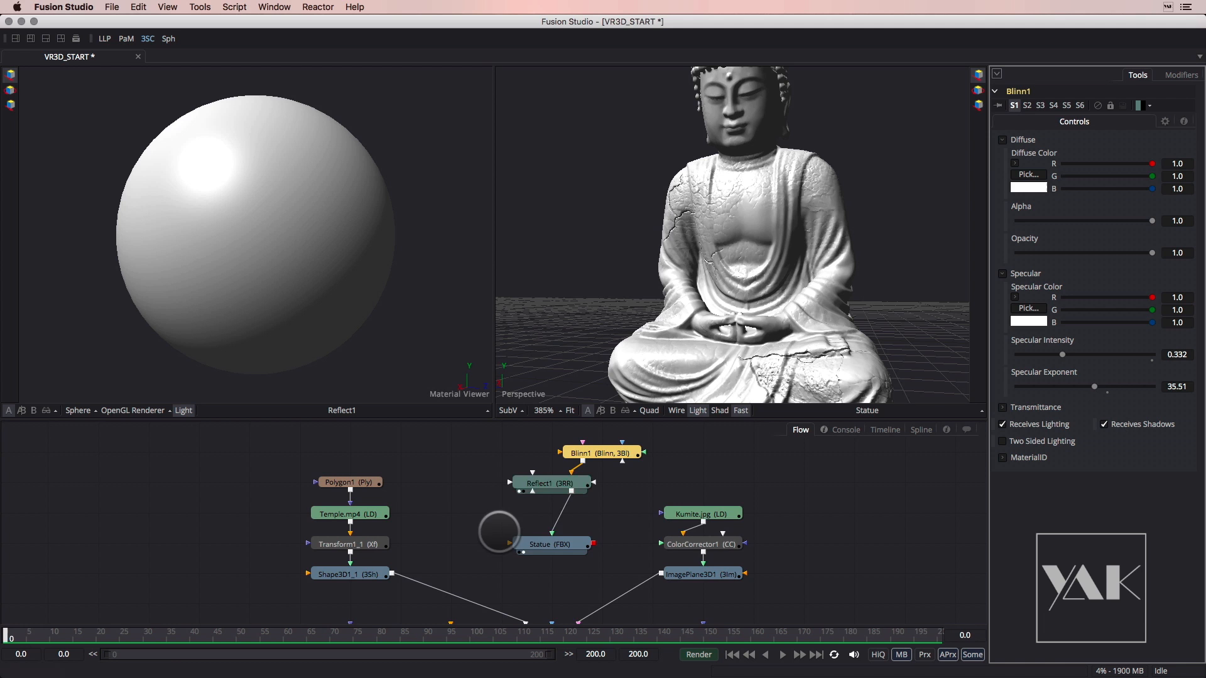
View the TEMPLE360CLEAN footage beside the statue as the source for the reflections
{"action": "left_click_drag", "start_coordinate": [502, 511], "coordinate": [564, 473]}
{"action": "left_click_drag", "start_coordinate": [399, 476], "coordinate": [333, 341]}
{"action": "left_click", "coordinate": [289, 295]}
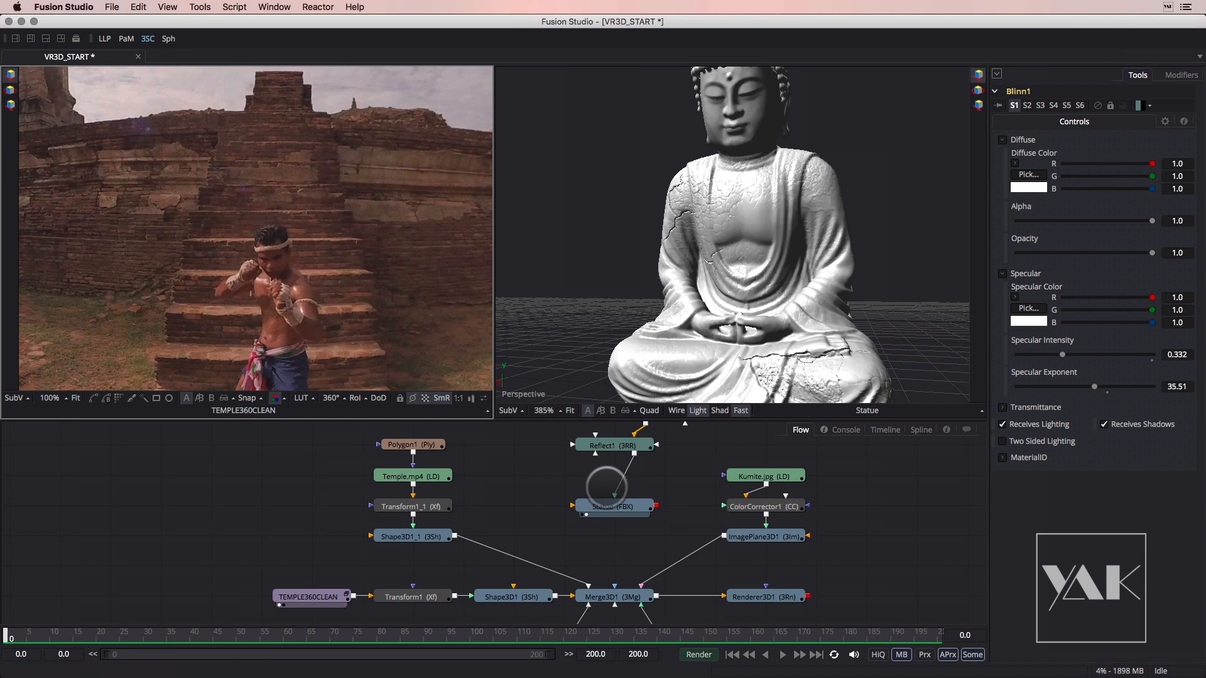
Add a SphereMap node in the space between Temple.mp4 and the Statue branch
{"action": "left_click_drag", "start_coordinate": [595, 484], "coordinate": [627, 502]}
{"action": "left_click", "coordinate": [549, 493]}
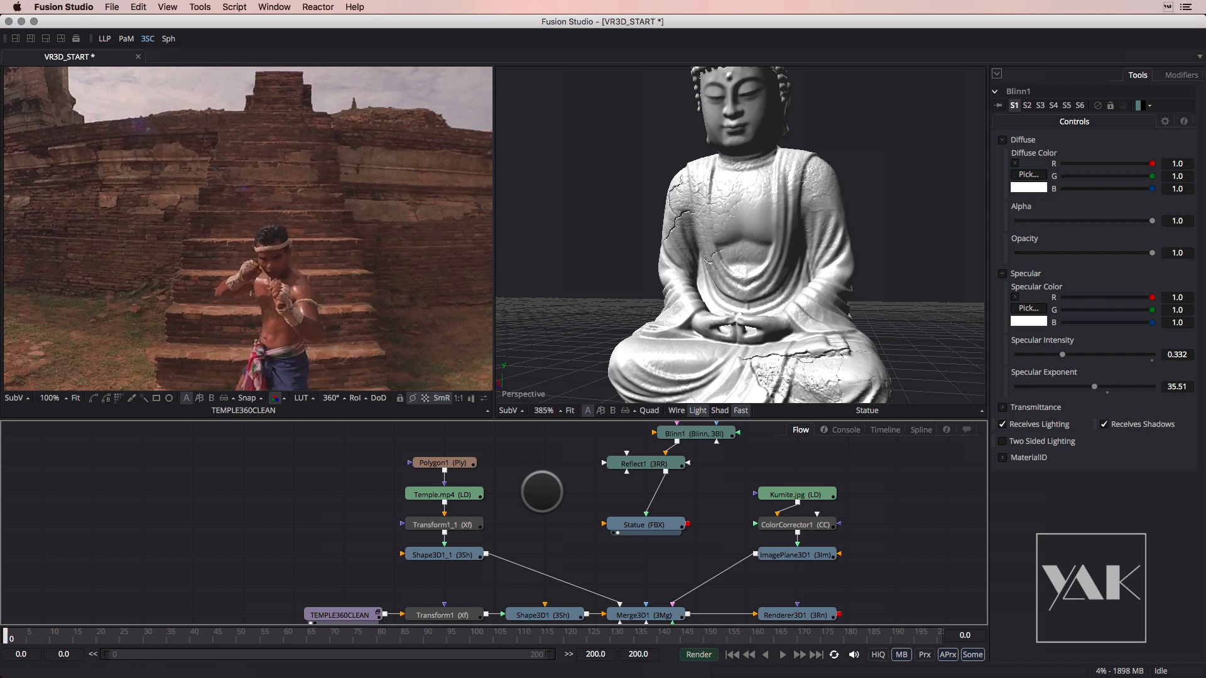
{"action": "key", "text": "shift+space"}
{"action": "type", "text": "sp"}
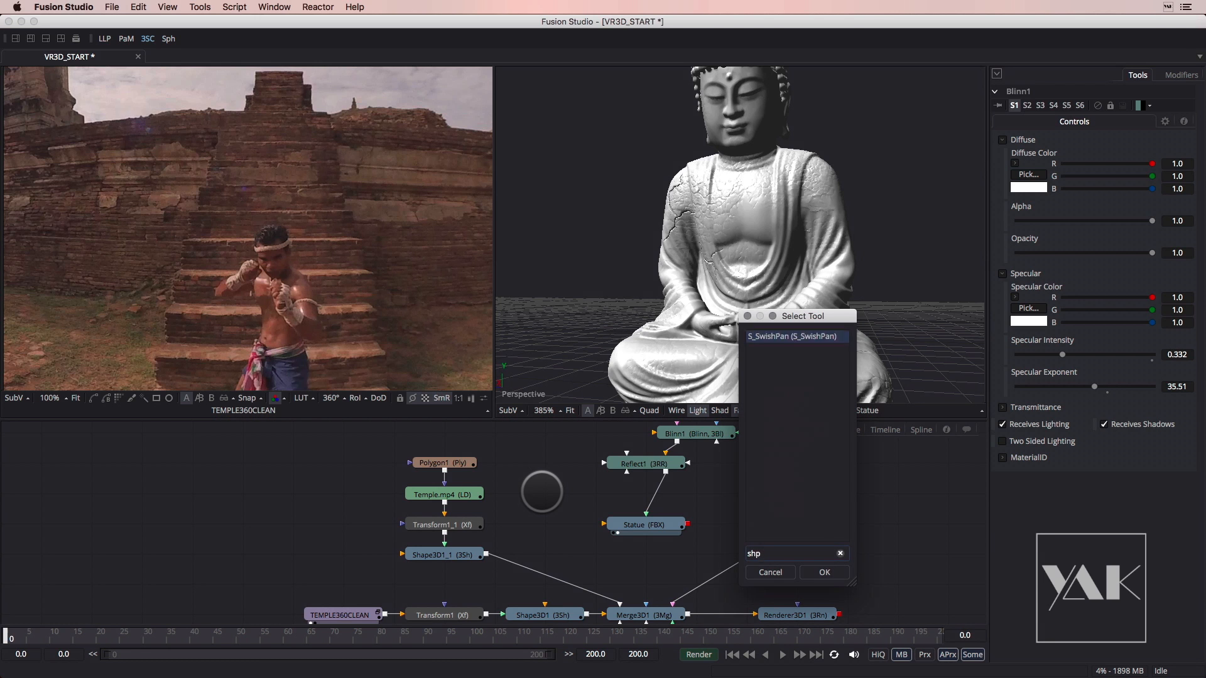
{"action": "type", "text": "her"}
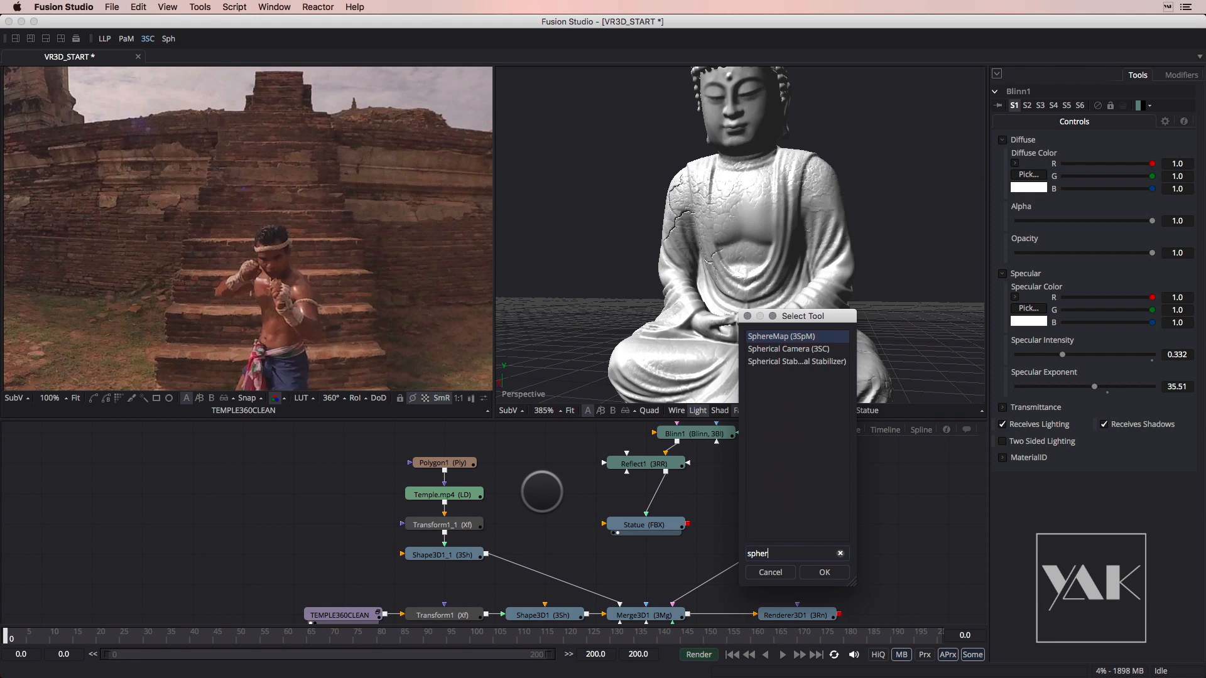
{"action": "key", "text": "Return"}
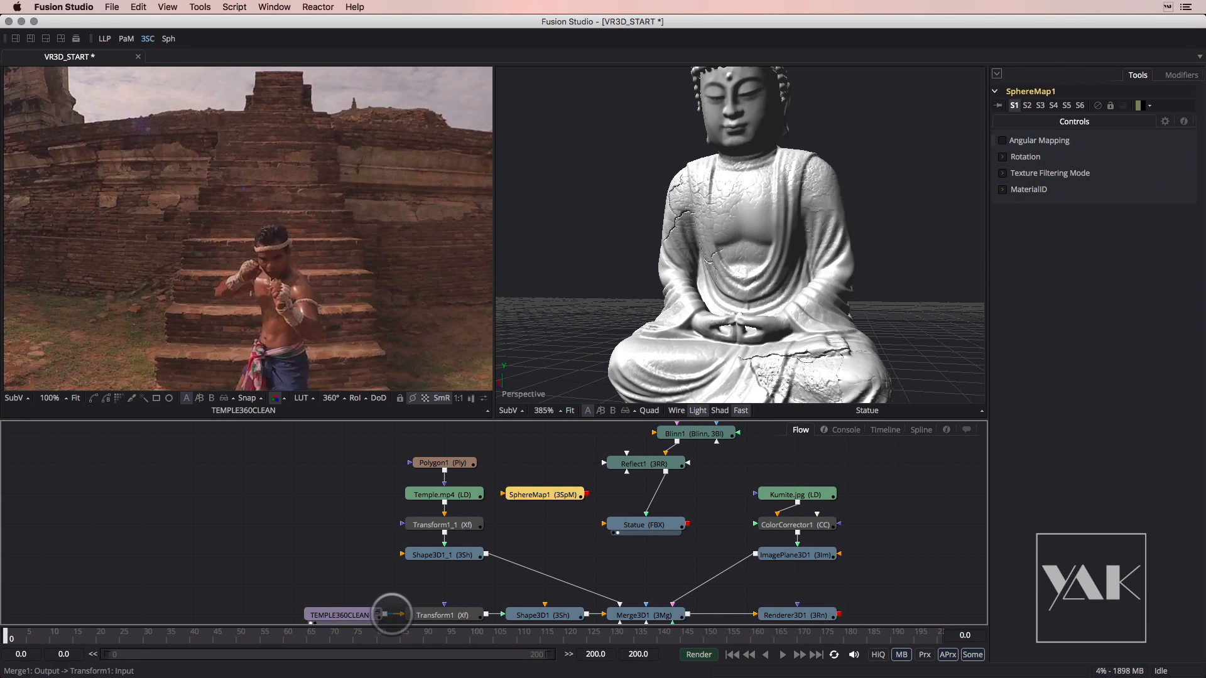
Feed TEMPLE360CLEAN into SphereMap1, connect SphereMap1 to Reflect1 as its reflection map, and preview the Reflect1 material
{"action": "left_click_drag", "start_coordinate": [385, 615], "coordinate": [331, 291]}
{"action": "left_click_drag", "start_coordinate": [274, 262], "coordinate": [282, 170]}
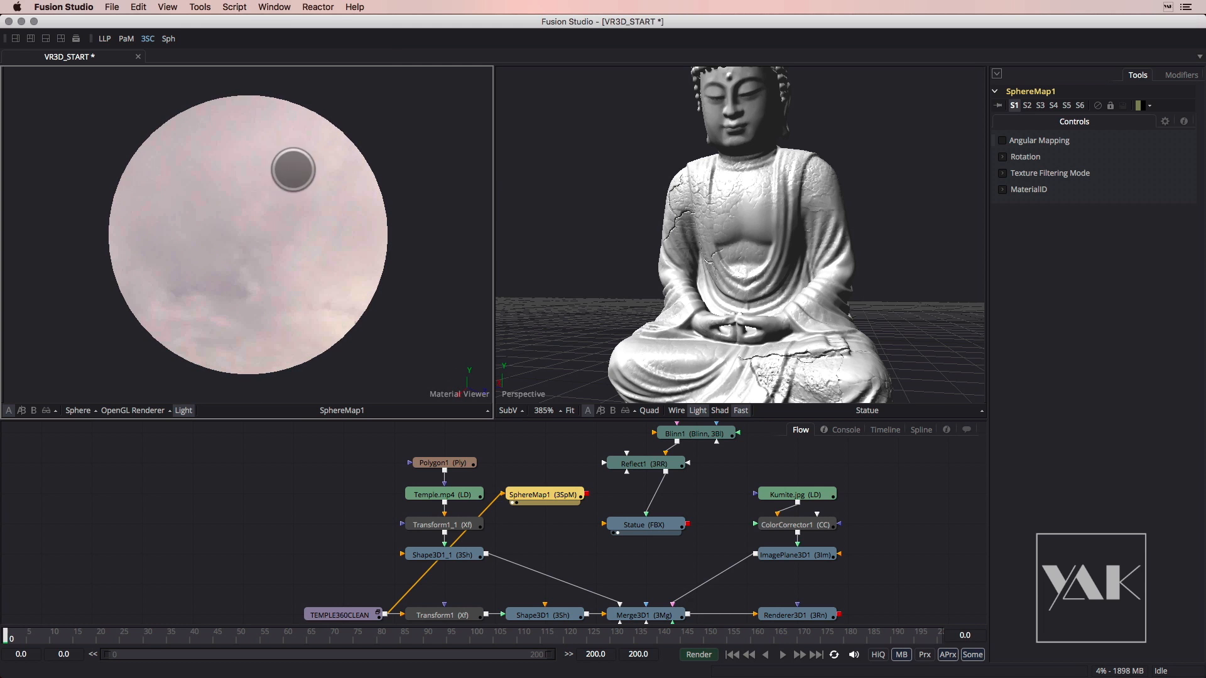
{"action": "left_click_drag", "start_coordinate": [585, 495], "coordinate": [626, 451]}
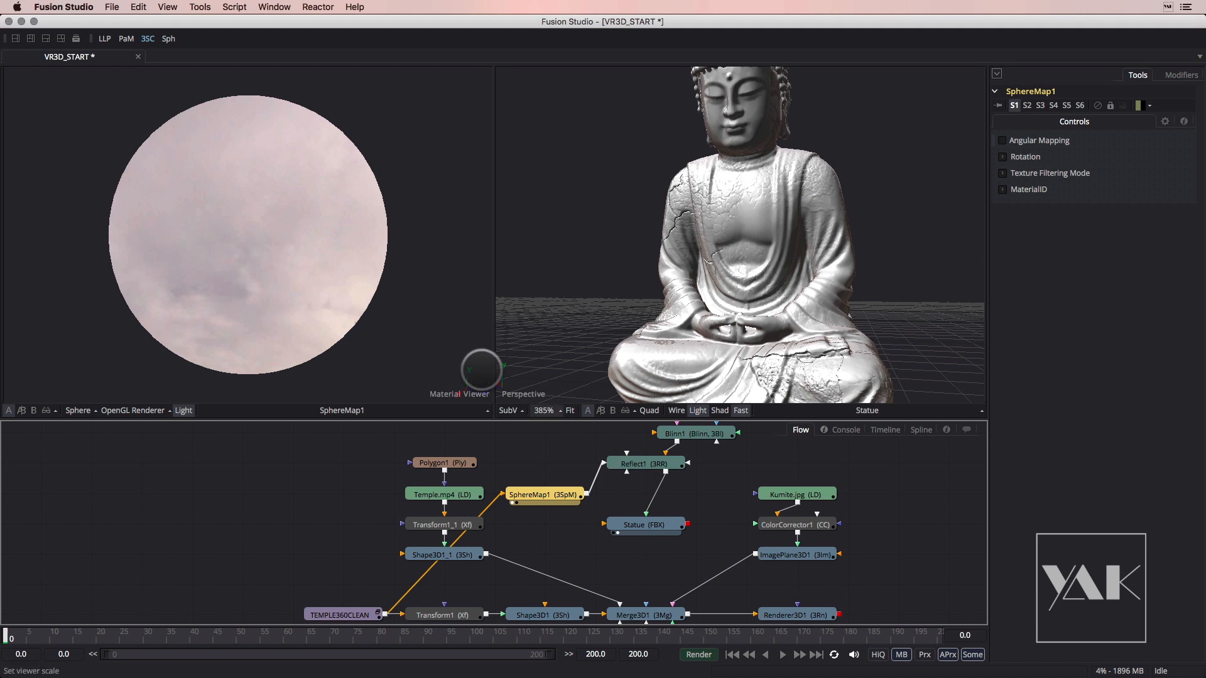
{"action": "left_click_drag", "start_coordinate": [634, 464], "coordinate": [320, 282]}
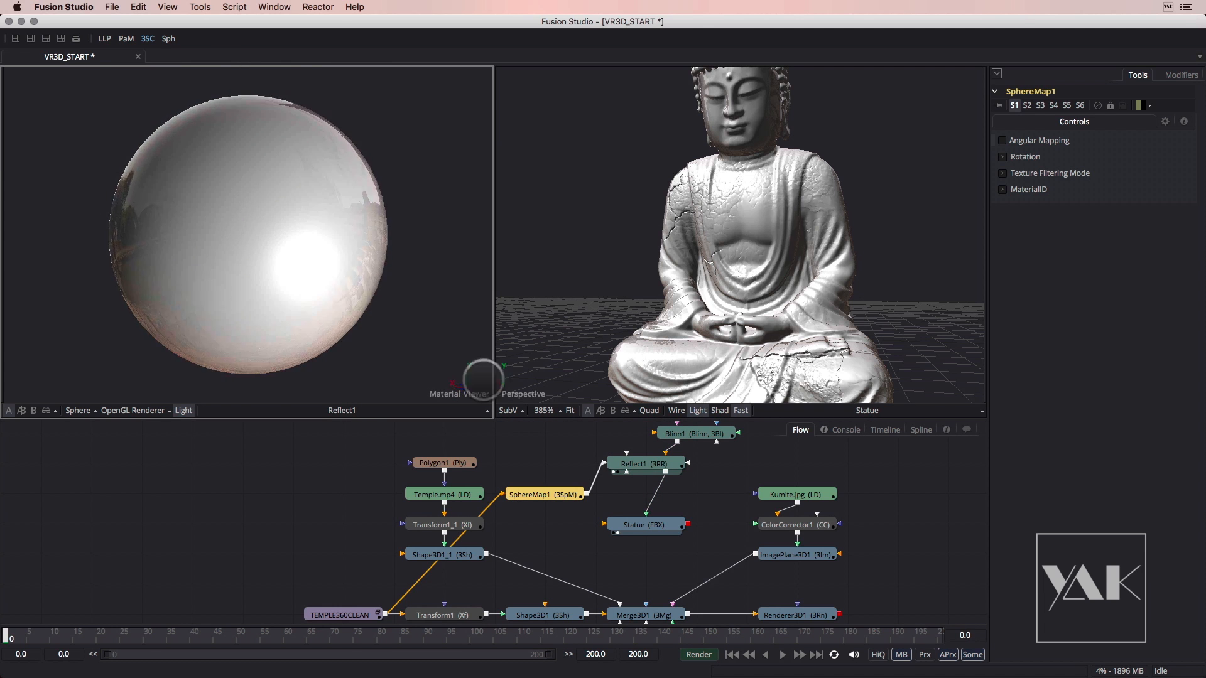
Set Reflect1's Face On Strength to 0.701
{"action": "left_click", "coordinate": [642, 464]}
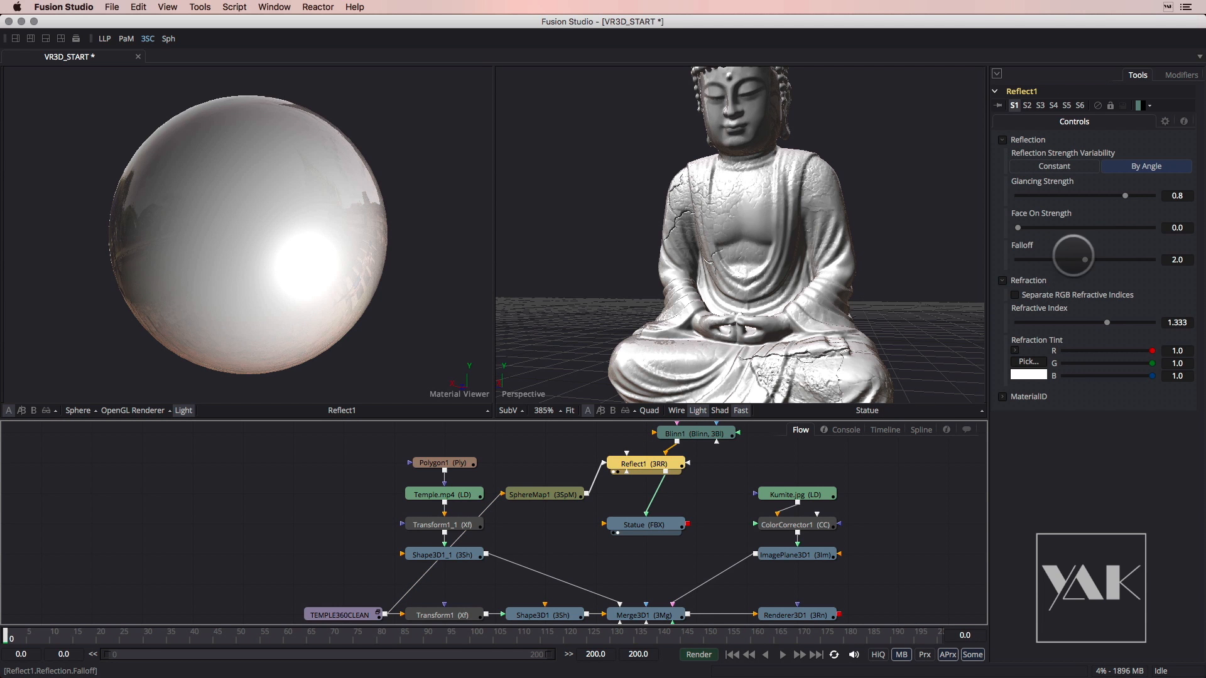
{"action": "left_click_drag", "start_coordinate": [1017, 227], "coordinate": [1186, 237]}
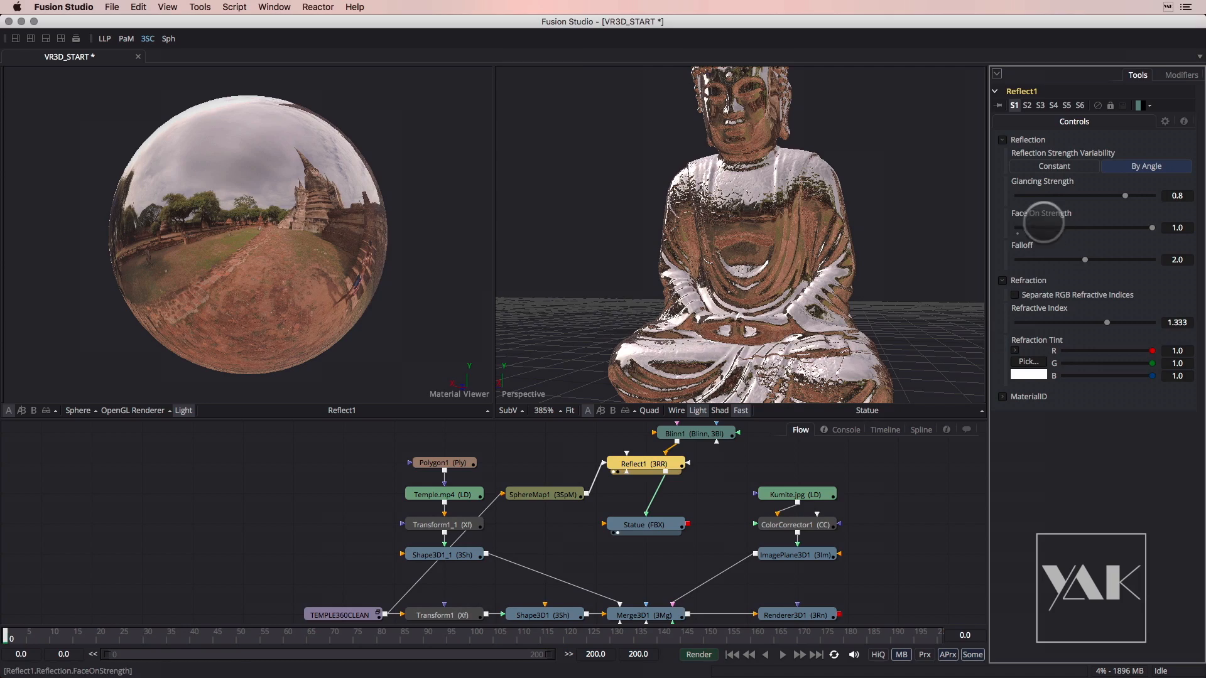
{"action": "left_click_drag", "start_coordinate": [727, 275], "coordinate": [810, 289]}
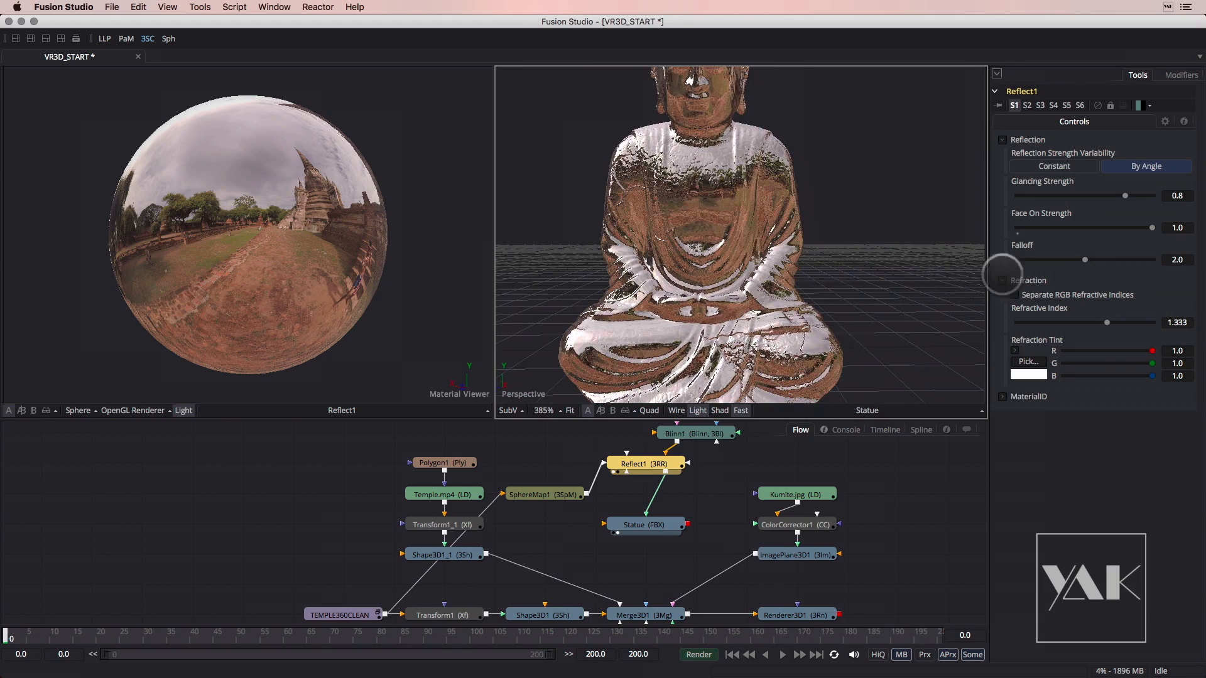
{"action": "left_click_drag", "start_coordinate": [1149, 227], "coordinate": [1109, 229]}
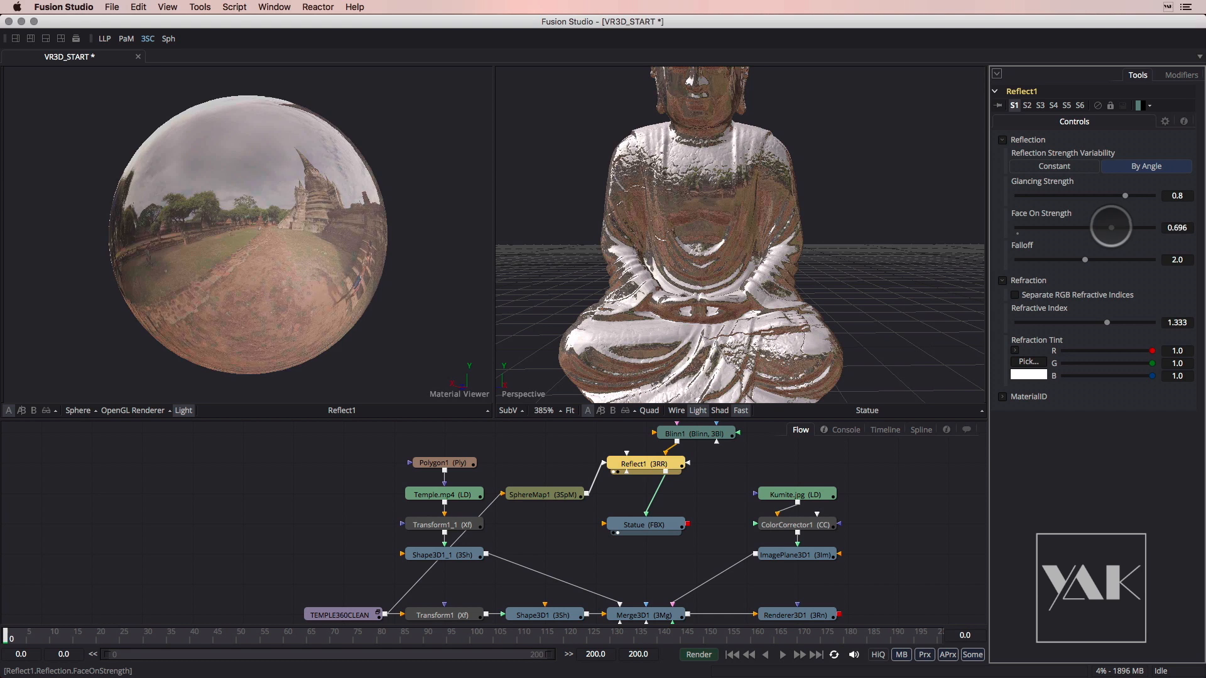
Set Reflect1's Glancing Strength to 0.318 and Falloff to 1.047, checking the reflections on the statue
{"action": "left_click_drag", "start_coordinate": [1125, 195], "coordinate": [1021, 198]}
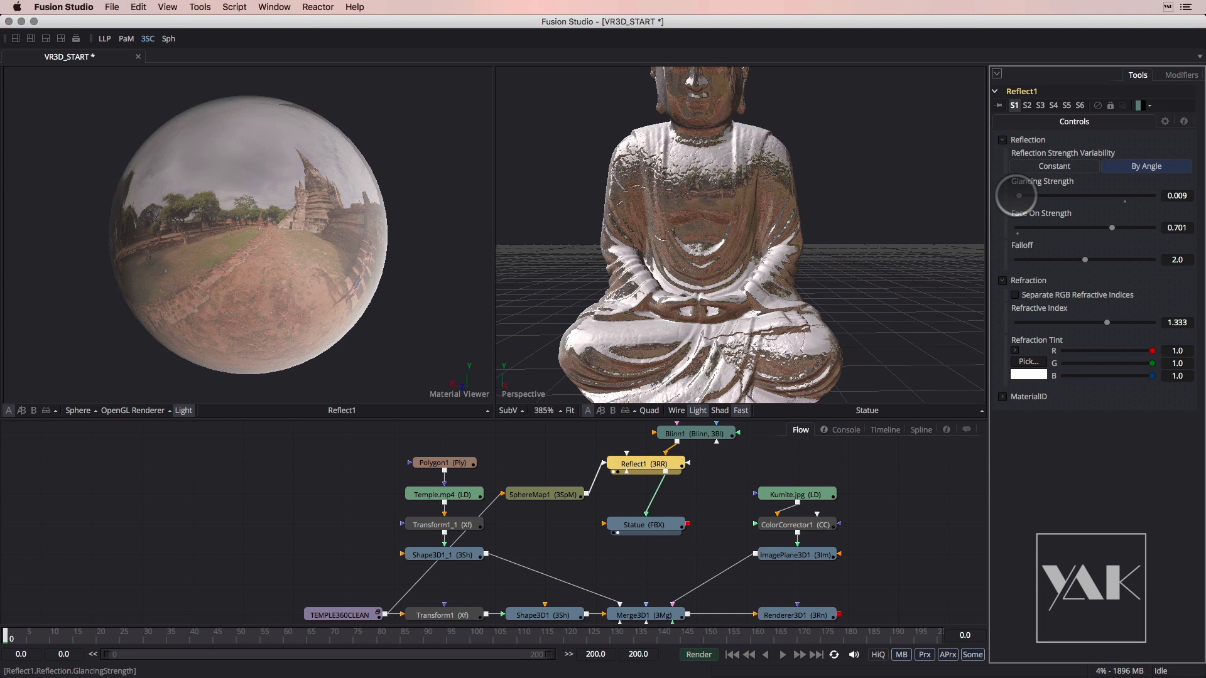
{"action": "left_click_drag", "start_coordinate": [1018, 195], "coordinate": [1061, 195]}
{"action": "mouse_move", "coordinate": [1073, 259]}
{"action": "left_mouse_down"}
{"action": "mouse_move", "coordinate": [994, 259]}
{"action": "mouse_move", "coordinate": [1052, 260]}
{"action": "left_mouse_up"}
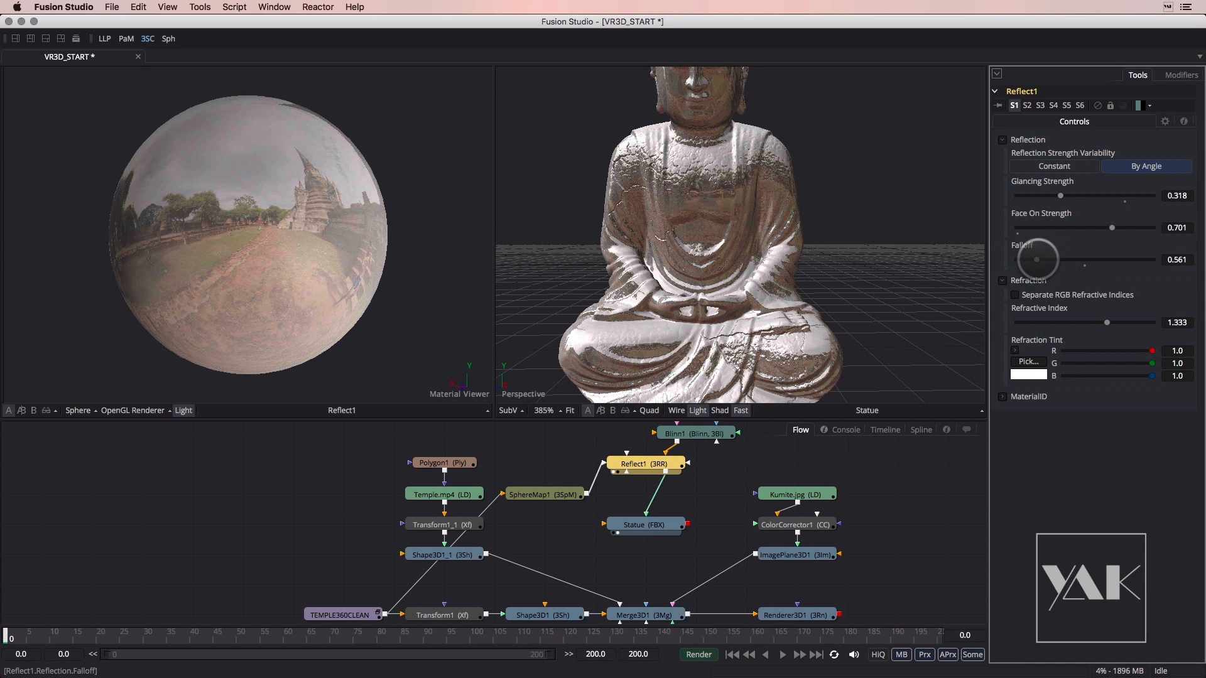
{"action": "mouse_move", "coordinate": [1047, 259]}
{"action": "left_mouse_down"}
{"action": "mouse_move", "coordinate": [1108, 259]}
{"action": "mouse_move", "coordinate": [1052, 258]}
{"action": "left_mouse_up"}
{"action": "left_click_drag", "start_coordinate": [721, 274], "coordinate": [720, 221]}
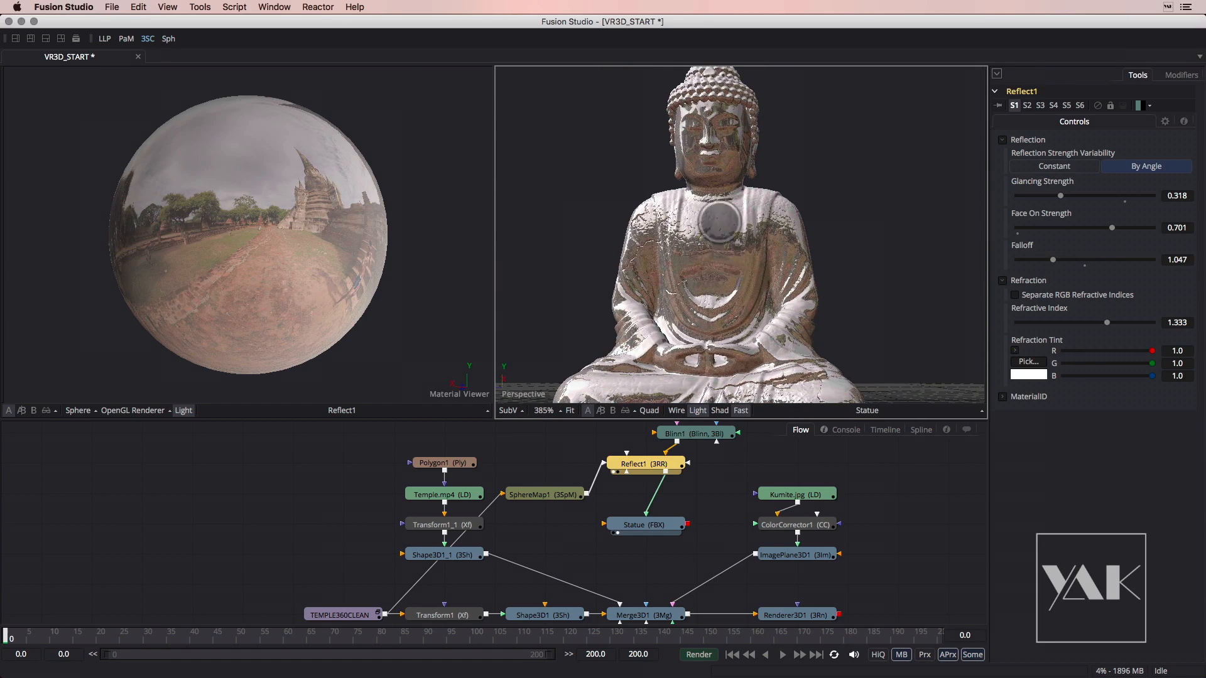
Route the TEMPLE360CLEAN connection around the masked wall branch with a pipe router and place SphereMap1 level with Blinn1
{"action": "left_click", "coordinate": [418, 583], "text": "alt"}
{"action": "left_click_drag", "start_coordinate": [418, 583], "coordinate": [374, 435]}
{"action": "left_click_drag", "start_coordinate": [553, 494], "coordinate": [557, 437]}
{"action": "left_click_drag", "start_coordinate": [359, 474], "coordinate": [345, 451]}
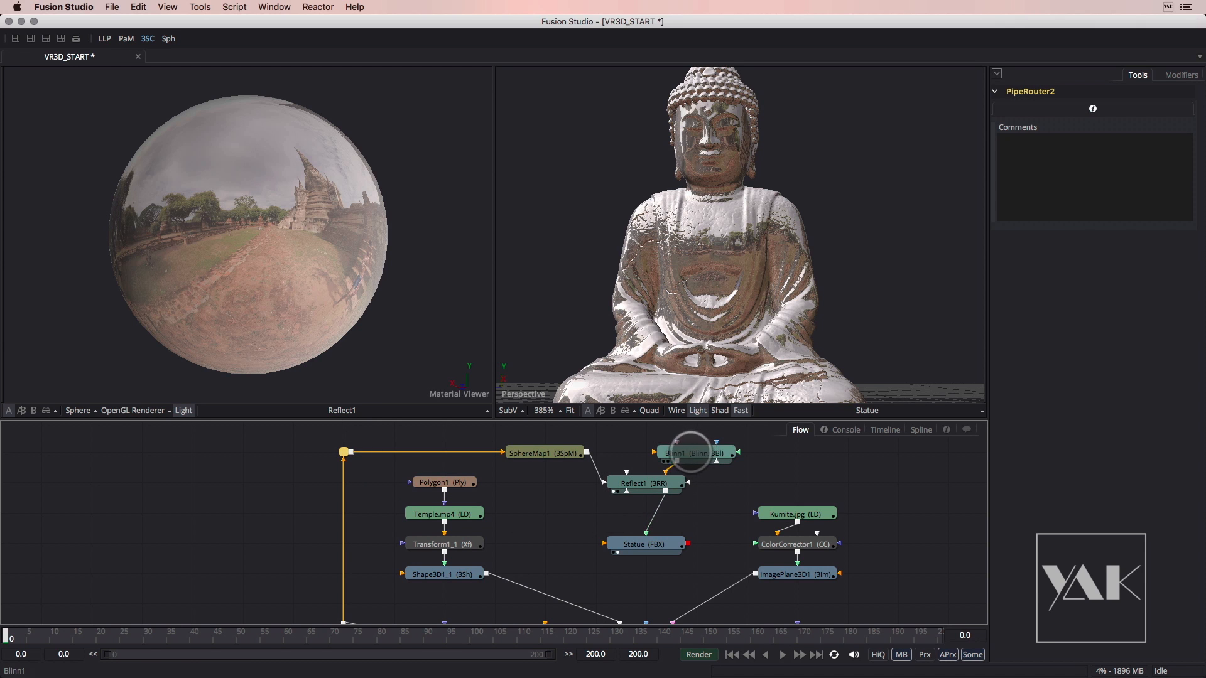
Reconnect the Statue node's output to Merge3D1
{"action": "left_click", "coordinate": [697, 452]}
{"action": "left_click", "coordinate": [640, 544]}
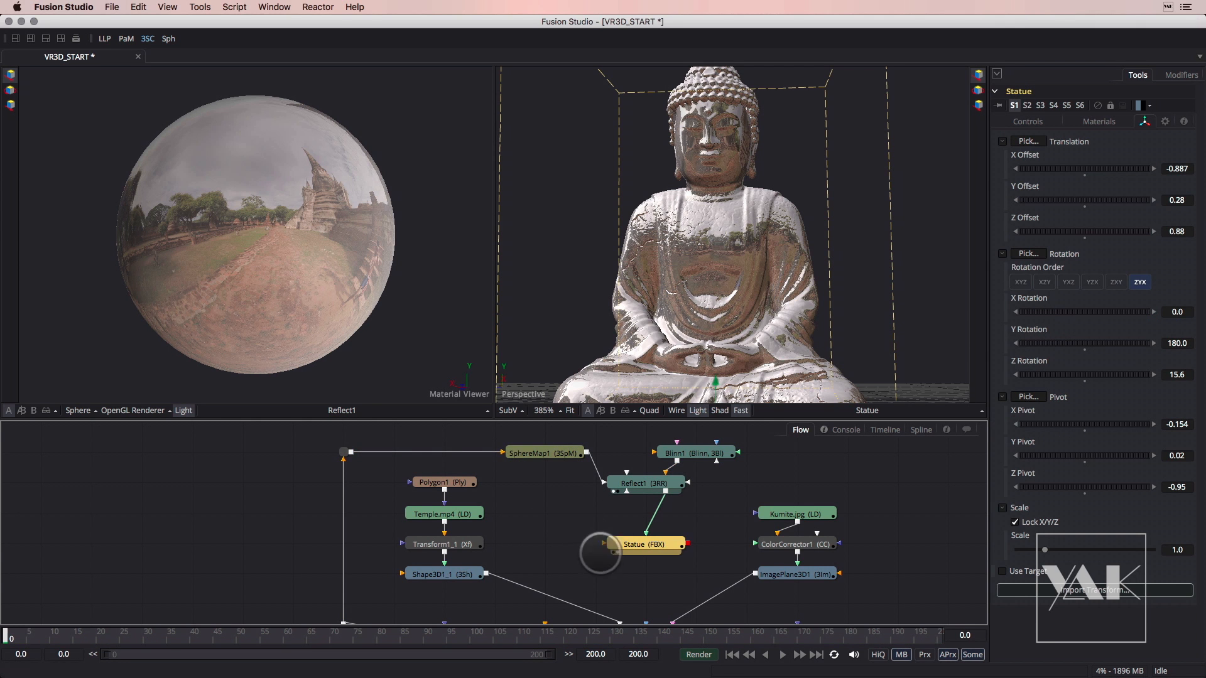
{"action": "scroll", "coordinate": [600, 553], "scroll_direction": "down", "scroll_amount": 5}
{"action": "left_click_drag", "start_coordinate": [623, 533], "coordinate": [624, 547]}
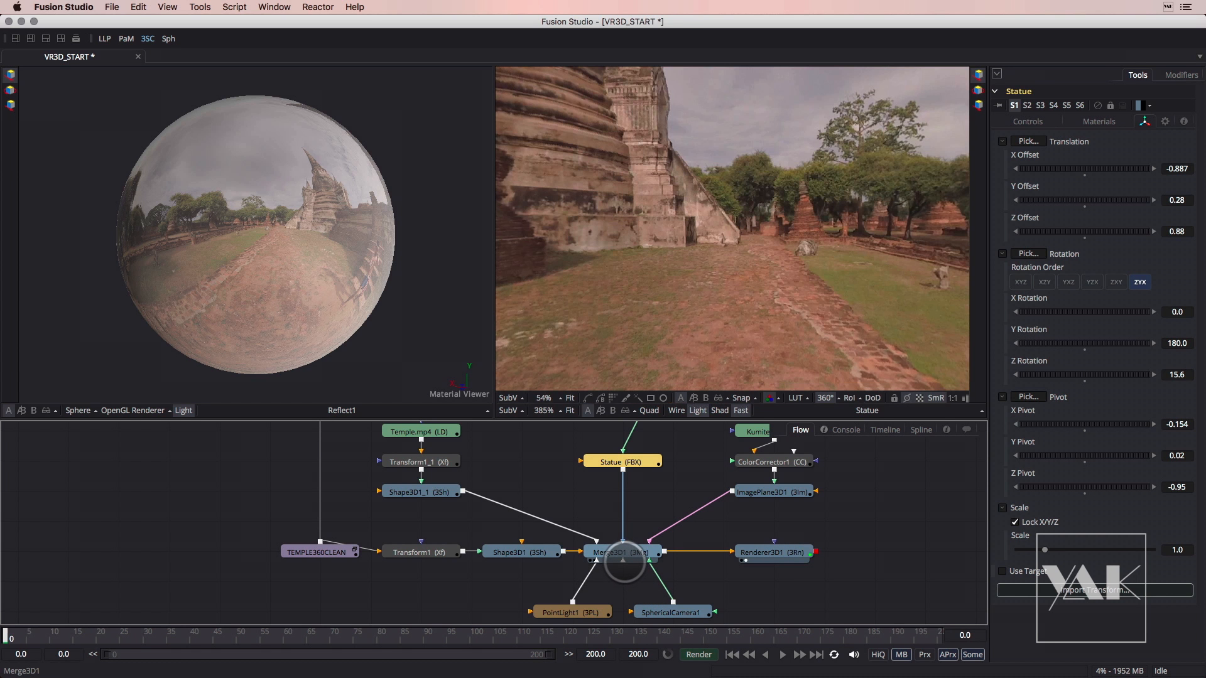
Examine the reflective statue in the Merge3D1 3D scene and in Renderer3D1's 360° view
{"action": "left_click_drag", "start_coordinate": [613, 553], "coordinate": [245, 251]}
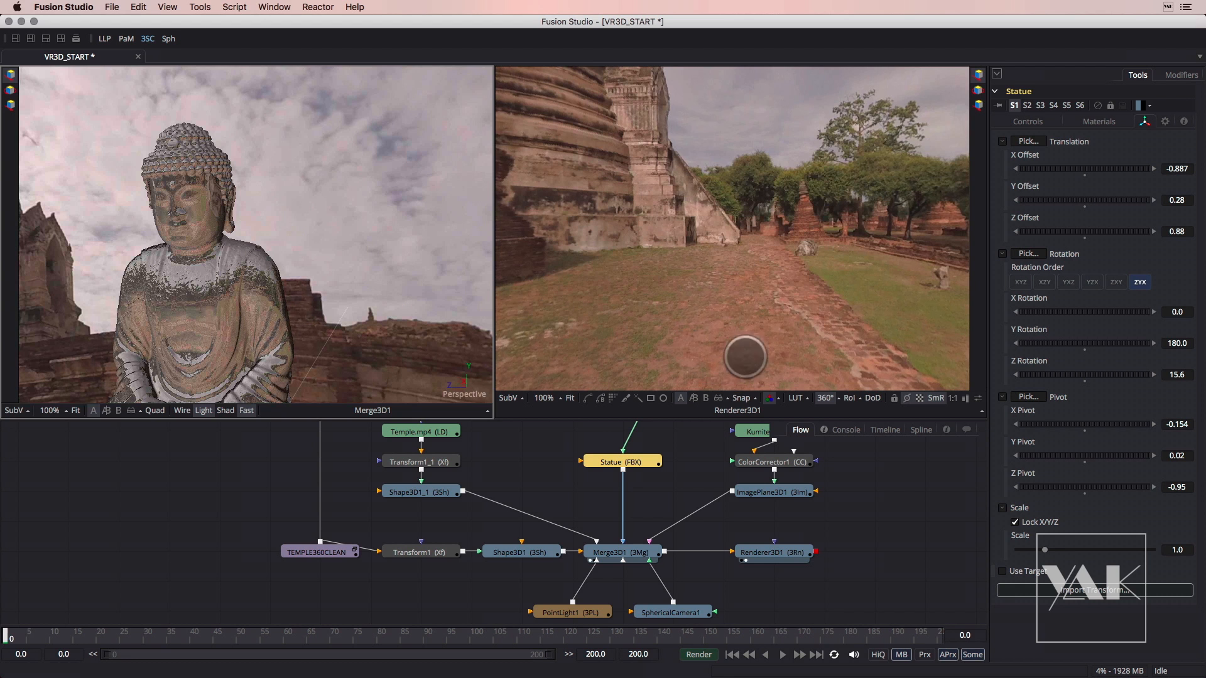
{"action": "left_click_drag", "start_coordinate": [738, 363], "coordinate": [754, 251]}
{"action": "left_click_drag", "start_coordinate": [200, 289], "coordinate": [205, 239]}
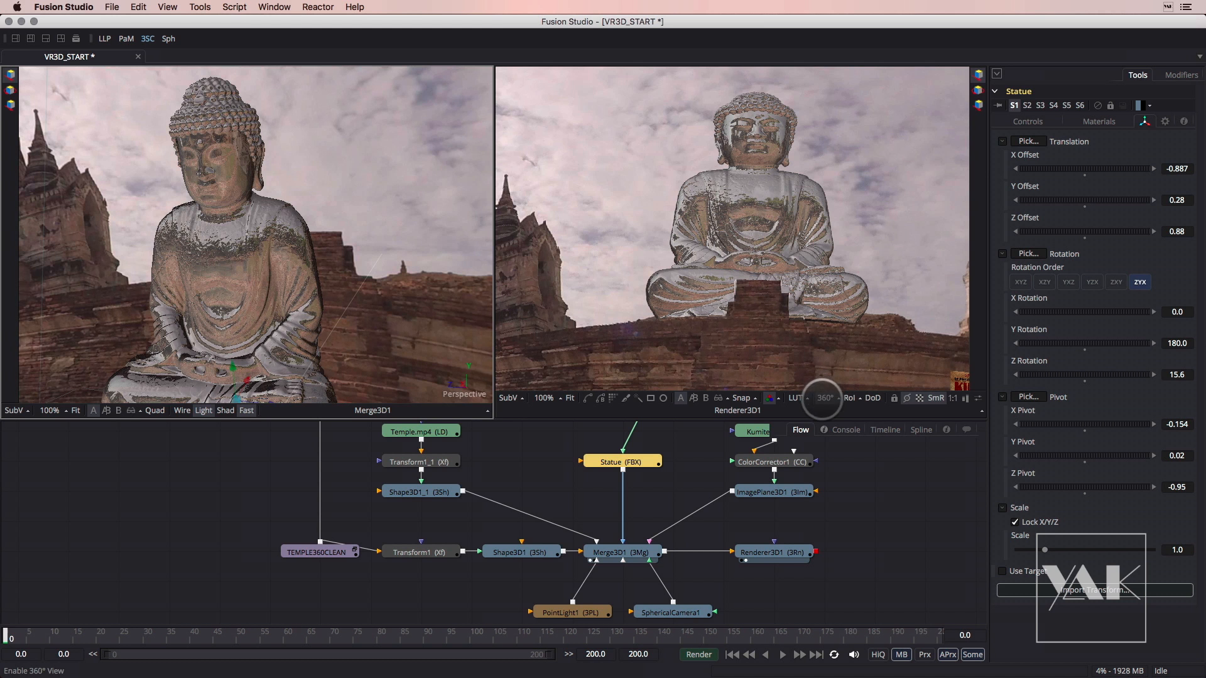
{"action": "left_click", "coordinate": [821, 398]}
{"action": "mouse_move", "coordinate": [681, 289]}
{"action": "left_mouse_down"}
{"action": "mouse_move", "coordinate": [797, 289]}
{"action": "mouse_move", "coordinate": [533, 288]}
{"action": "mouse_move", "coordinate": [759, 335]}
{"action": "mouse_move", "coordinate": [700, 285]}
{"action": "left_mouse_up"}
{"action": "left_click_drag", "start_coordinate": [855, 234], "coordinate": [720, 312]}
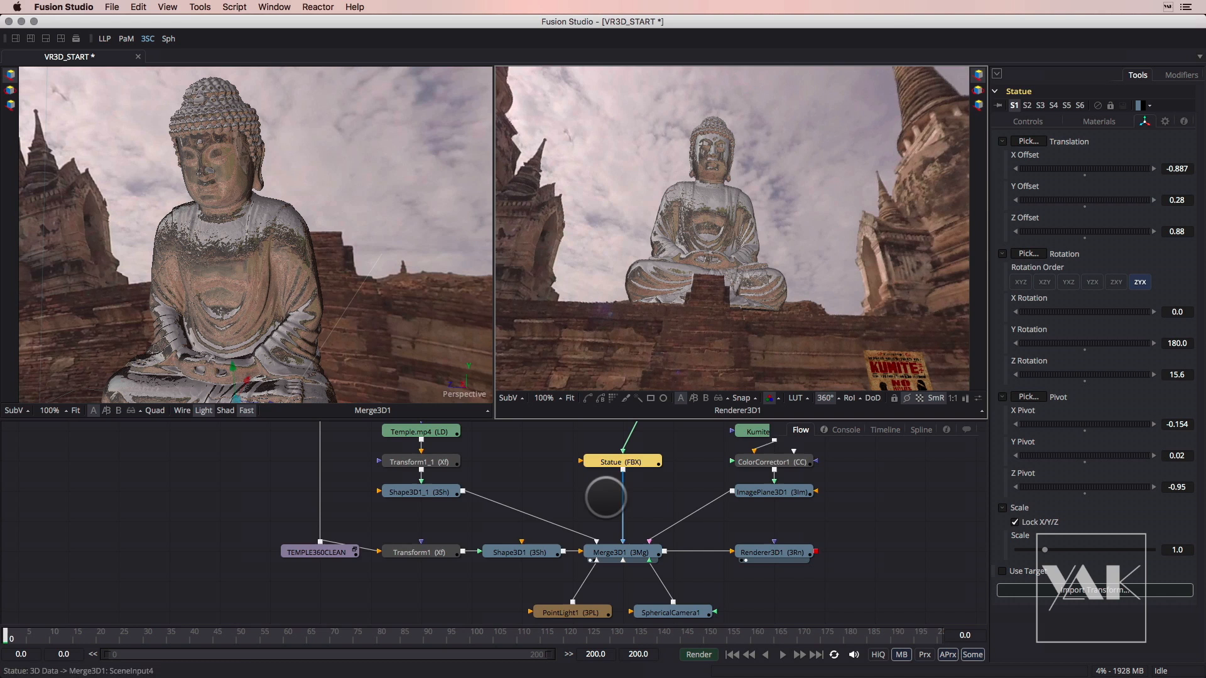
Set Reflect1's Glancing Strength to 0.701 and Face On Strength to 0.579 to tone down the statue's reflections
{"action": "scroll", "coordinate": [619, 480], "scroll_direction": "up", "scroll_amount": 3}
{"action": "left_click", "coordinate": [650, 482]}
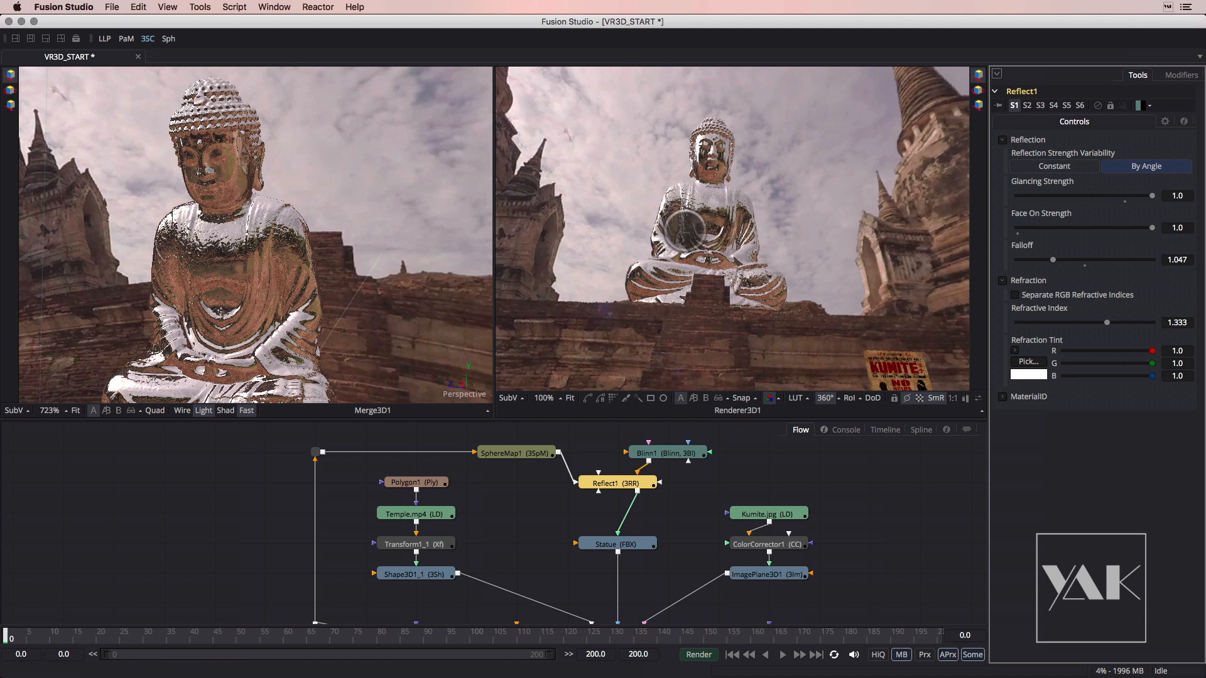
{"action": "left_click", "coordinate": [695, 341]}
{"action": "left_click_drag", "start_coordinate": [694, 341], "coordinate": [829, 264]}
{"action": "left_click_drag", "start_coordinate": [1151, 227], "coordinate": [1108, 195]}
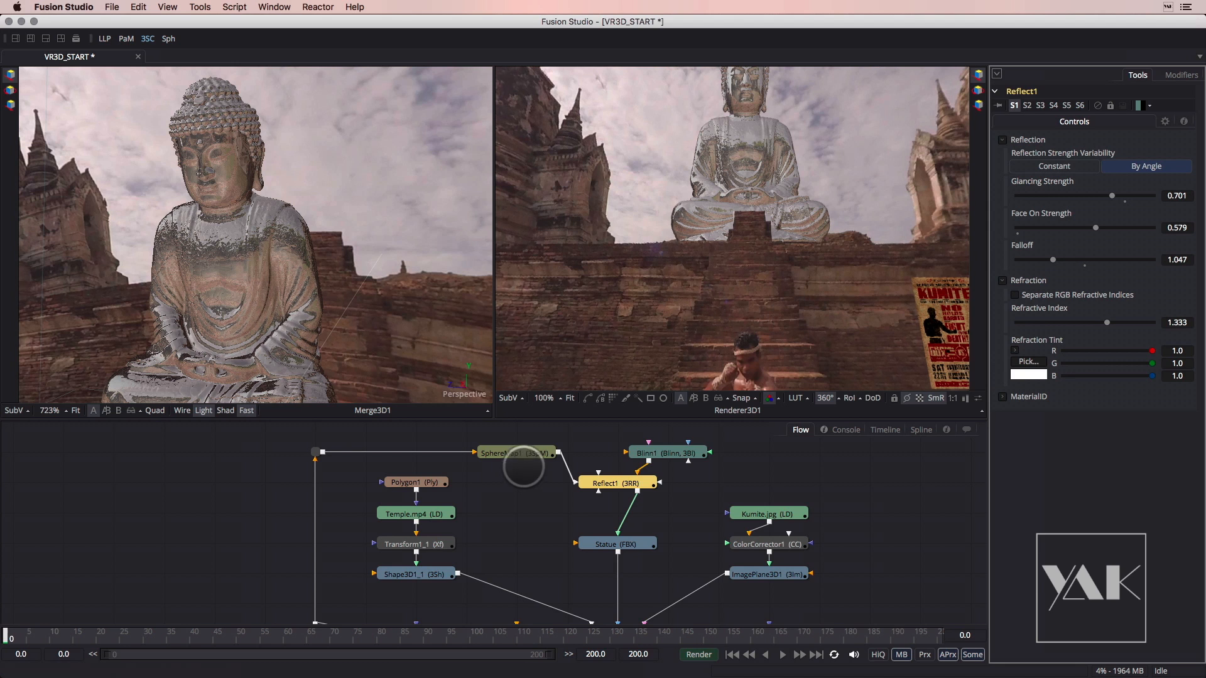
Tint Blinn1's Diffuse Color a golden orange with R 0.886, G 0.707 and B 0.464
{"action": "left_click", "coordinate": [674, 455]}
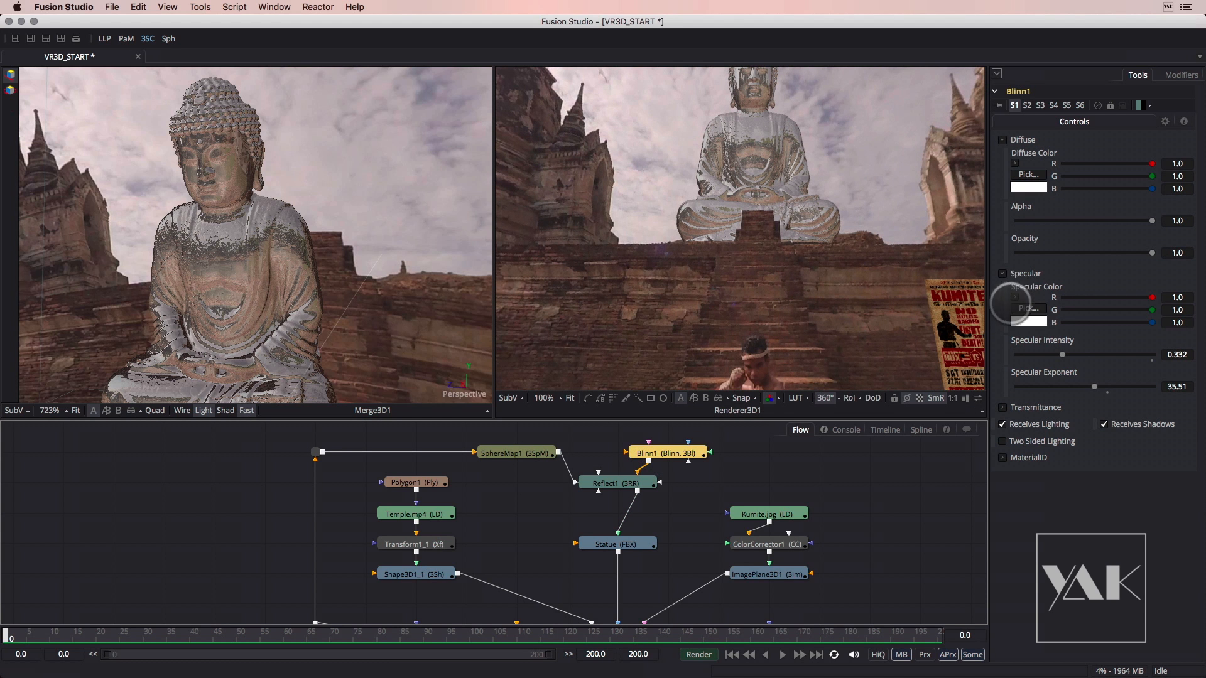
{"action": "left_click_drag", "start_coordinate": [1152, 176], "coordinate": [1118, 190]}
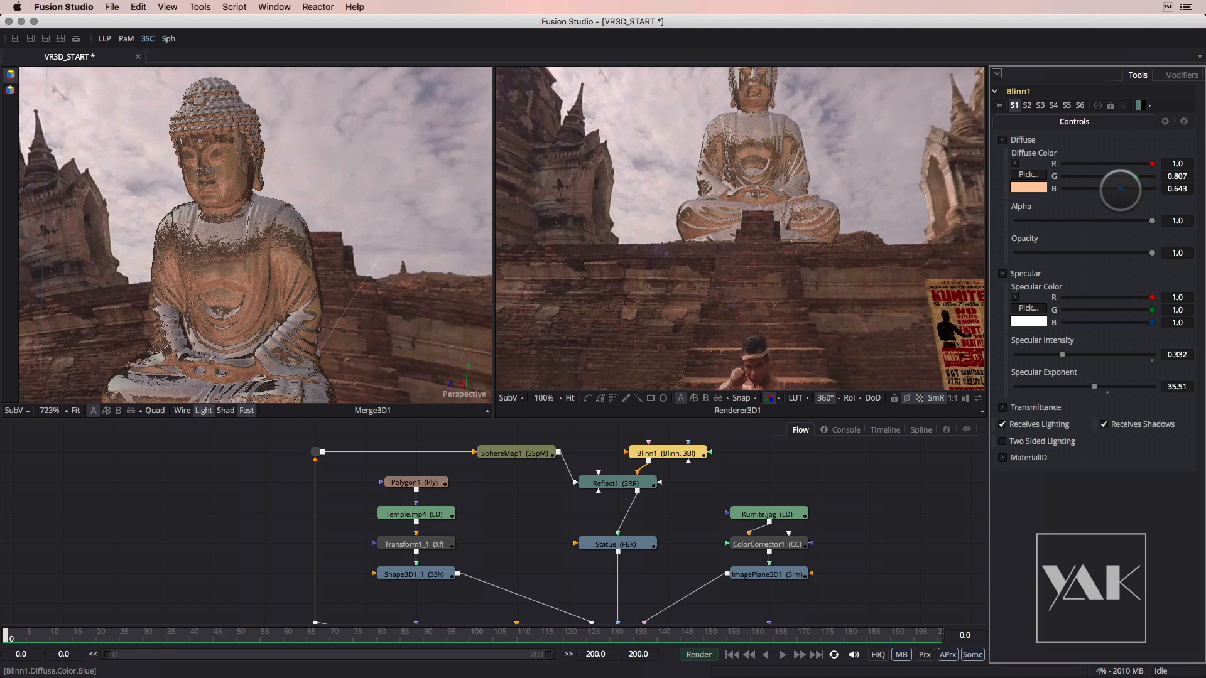
{"action": "left_click_drag", "start_coordinate": [1153, 163], "coordinate": [1124, 186]}
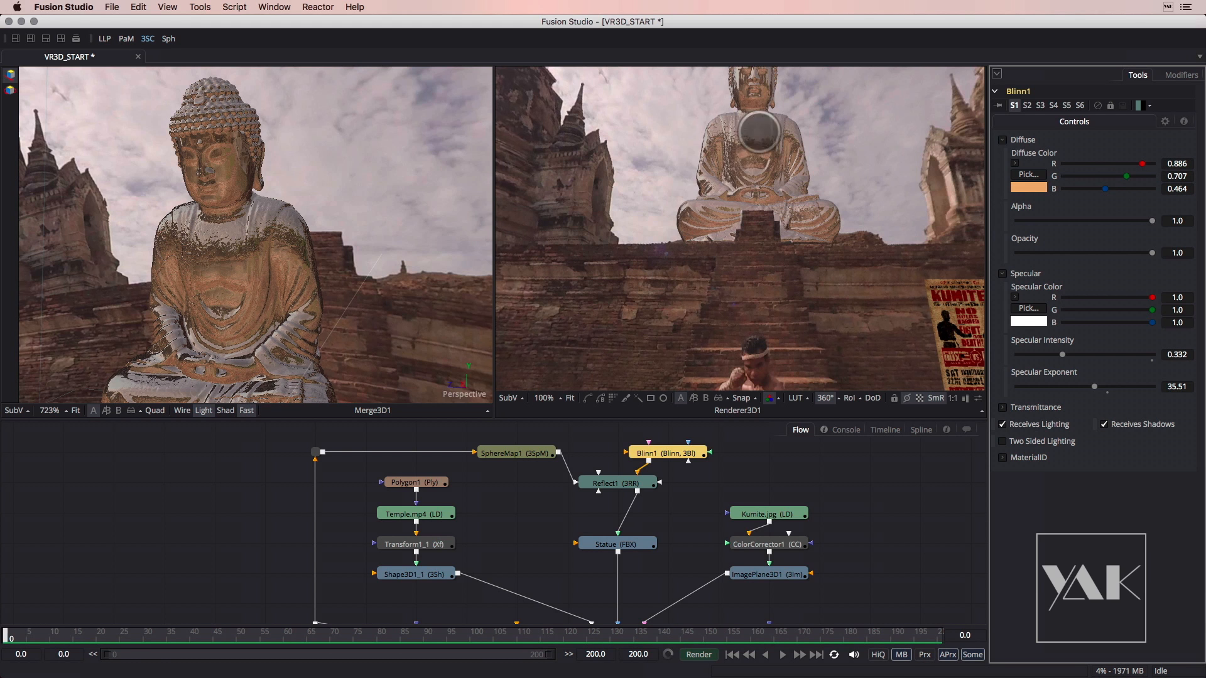
Examine the golden statue in Renderer3D1's 360° view, then as a flat full-frame panorama, and in the Merge3D1 scene
{"action": "left_click_drag", "start_coordinate": [736, 231], "coordinate": [689, 215]}
{"action": "left_click_drag", "start_coordinate": [687, 543], "coordinate": [698, 462]}
{"action": "left_click", "coordinate": [828, 400]}
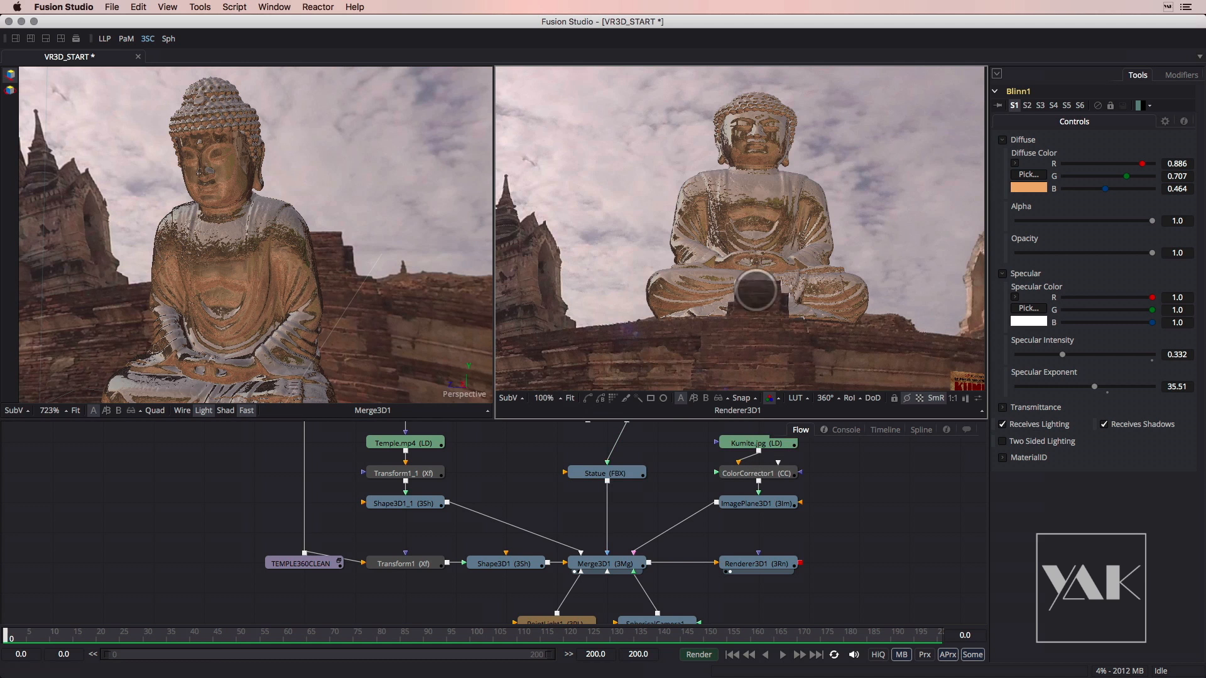
{"action": "left_click_drag", "start_coordinate": [756, 566], "coordinate": [646, 280]}
{"action": "mouse_move", "coordinate": [779, 309]}
{"action": "left_mouse_down"}
{"action": "mouse_move", "coordinate": [762, 242]}
{"action": "mouse_move", "coordinate": [721, 270]}
{"action": "mouse_move", "coordinate": [762, 272]}
{"action": "mouse_move", "coordinate": [792, 294]}
{"action": "left_mouse_up"}
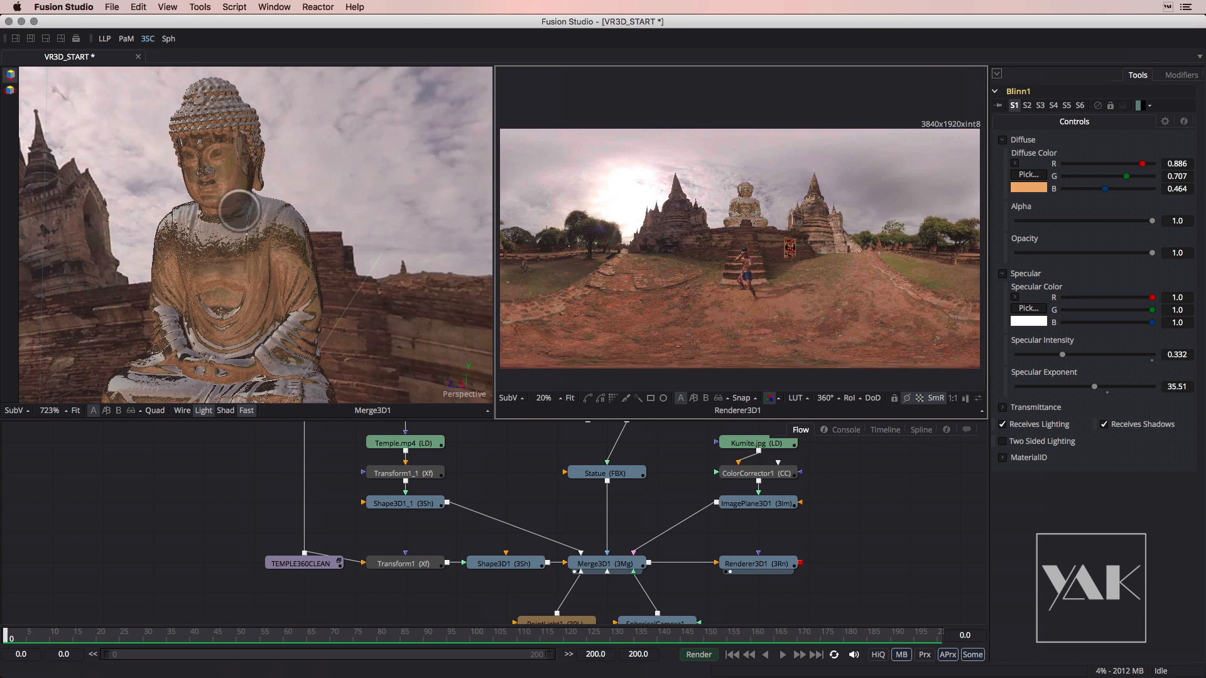
{"action": "left_click_drag", "start_coordinate": [239, 271], "coordinate": [178, 248]}
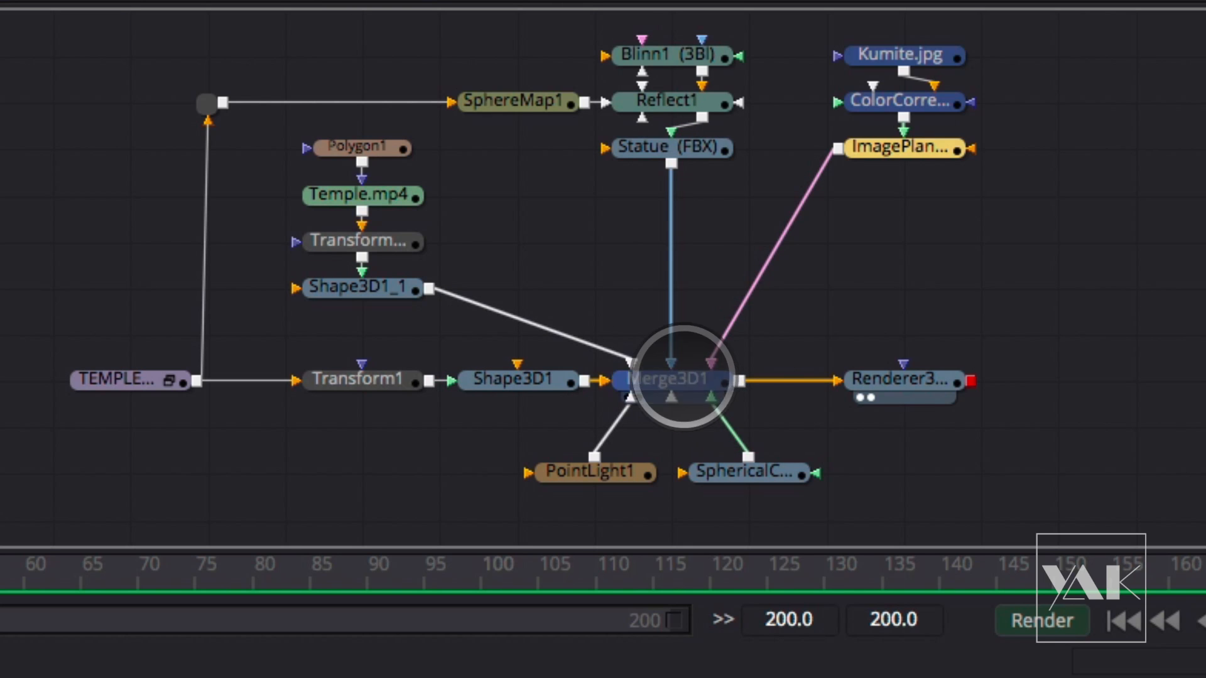
Review the Merge3D1 and Renderer3D1 nodes, then display SphericalCamera1 in the viewer and inspect the camera from another angle
{"action": "left_click", "coordinate": [683, 379]}
{"action": "left_click", "coordinate": [910, 380]}
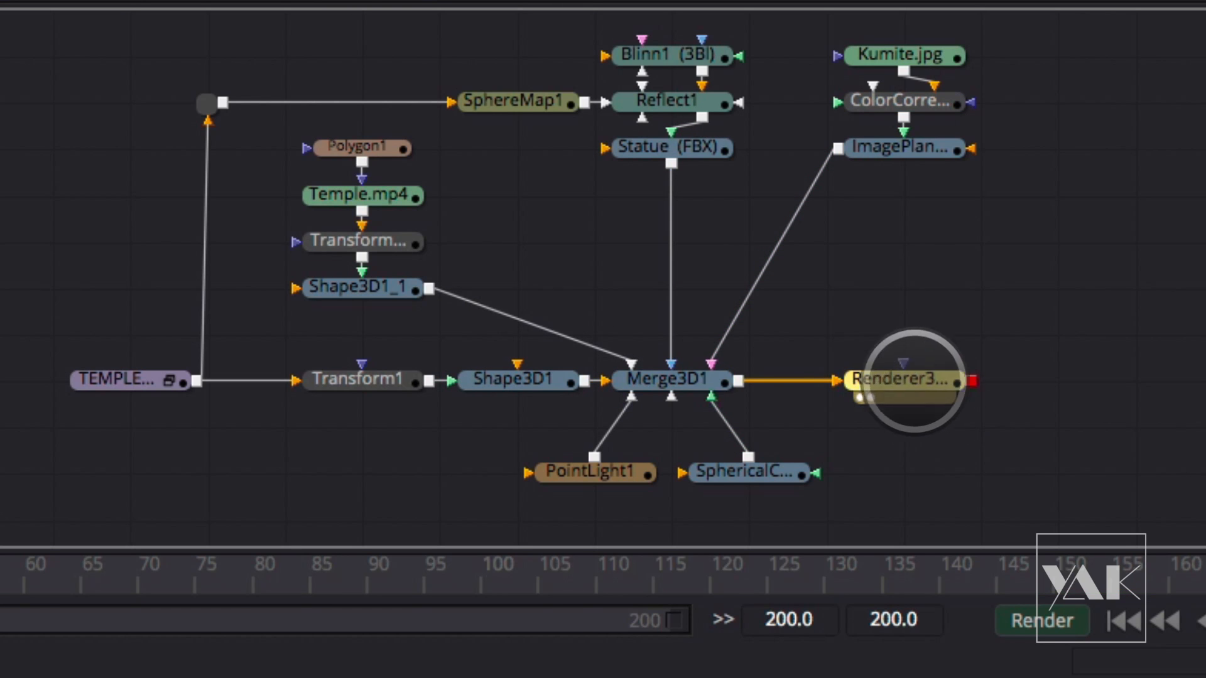
{"action": "left_click", "coordinate": [754, 479]}
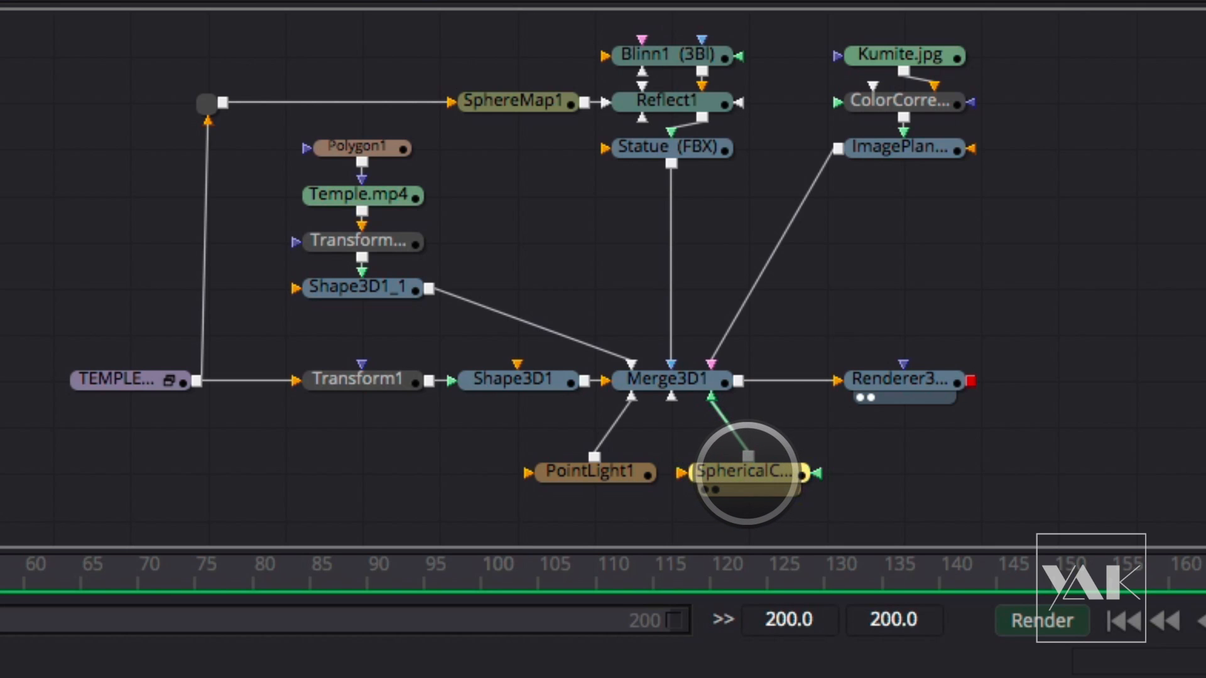
{"action": "left_click_drag", "start_coordinate": [767, 471], "coordinate": [738, 3]}
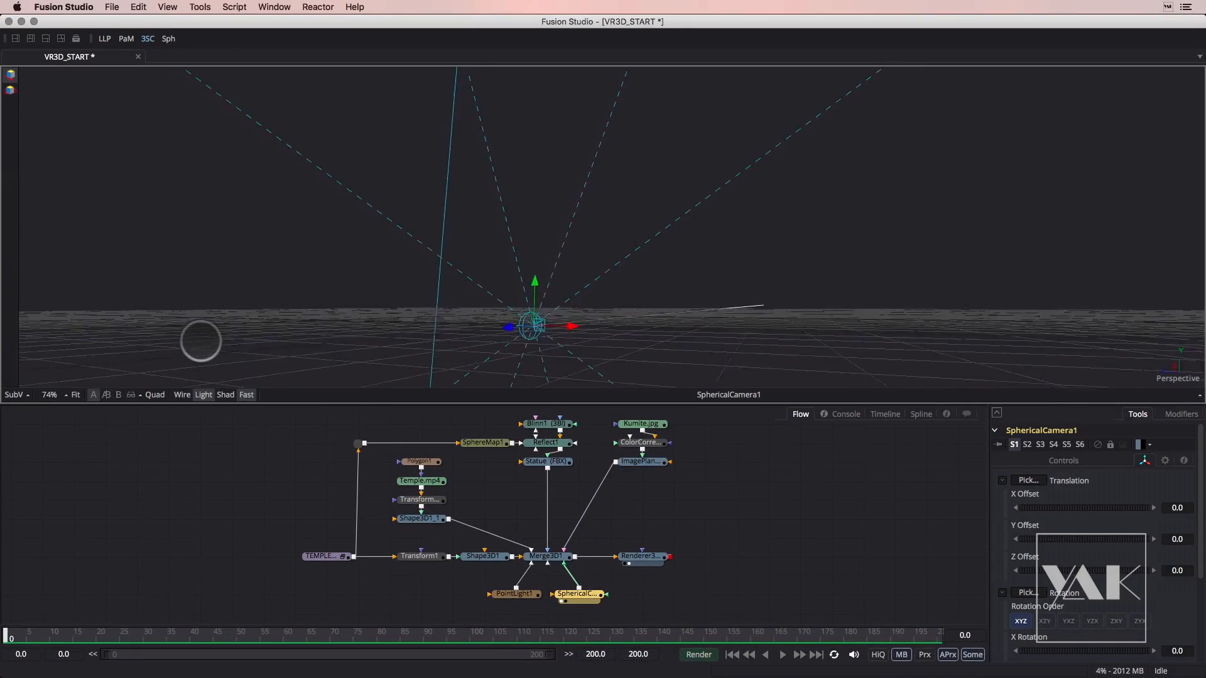
{"action": "left_click_drag", "start_coordinate": [200, 341], "coordinate": [450, 376]}
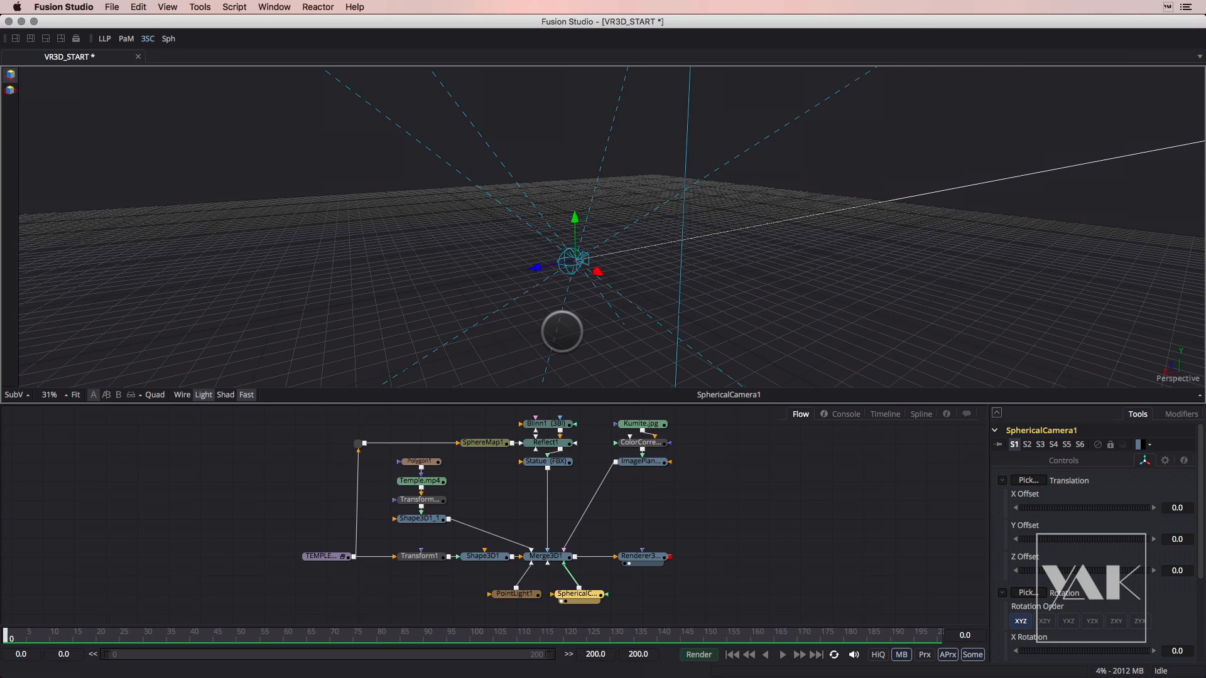
Display Renderer3D1 in the large viewer and examine the flat panorama with the temple, statue, poster and fighter in frame
{"action": "left_click_drag", "start_coordinate": [640, 557], "coordinate": [630, 231]}
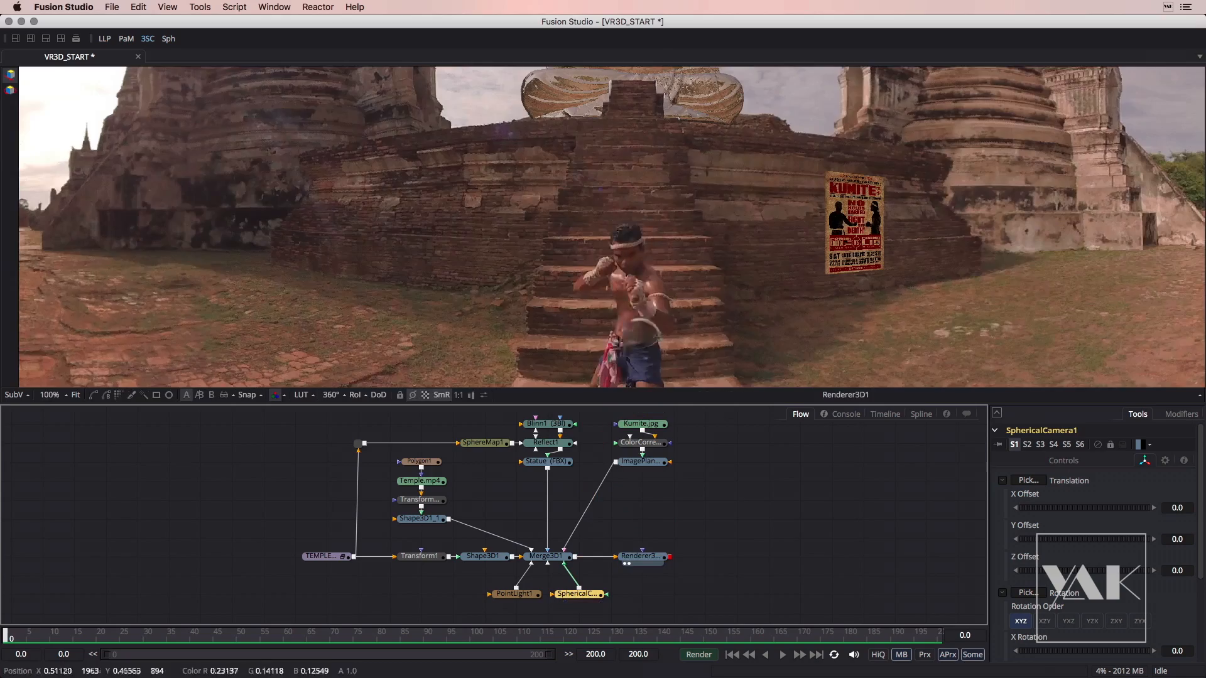
{"action": "scroll", "coordinate": [627, 290], "scroll_direction": "down", "scroll_amount": 5}
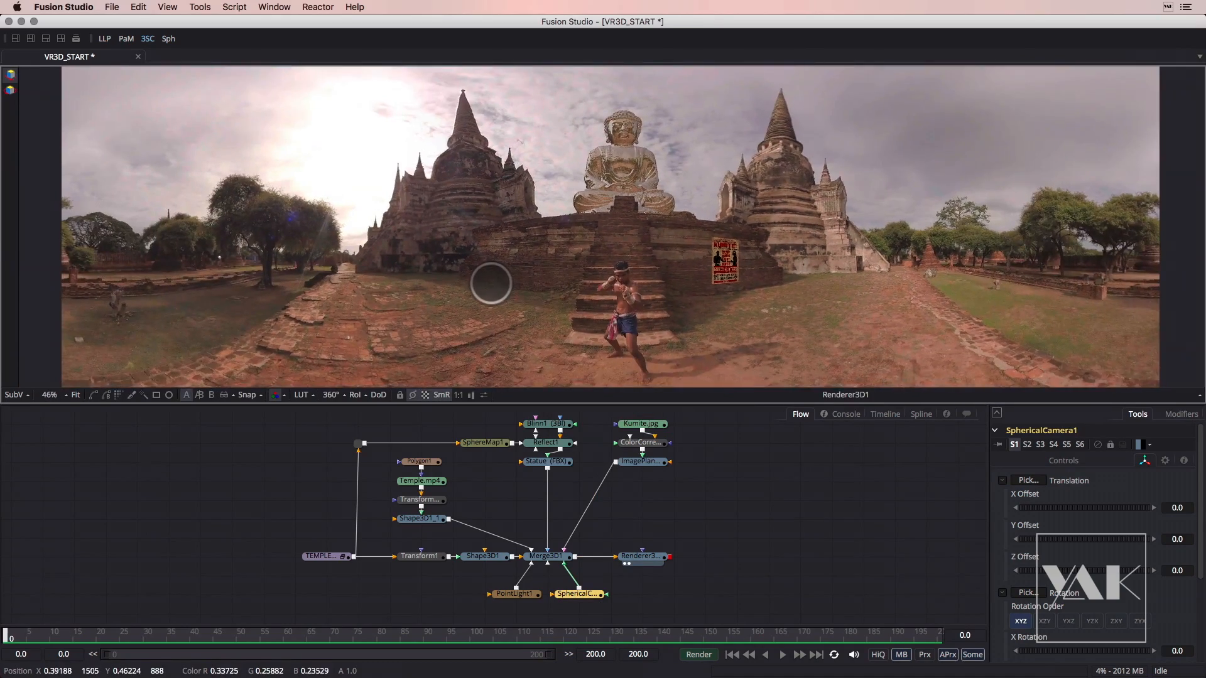
{"action": "left_click_drag", "start_coordinate": [514, 284], "coordinate": [525, 280]}
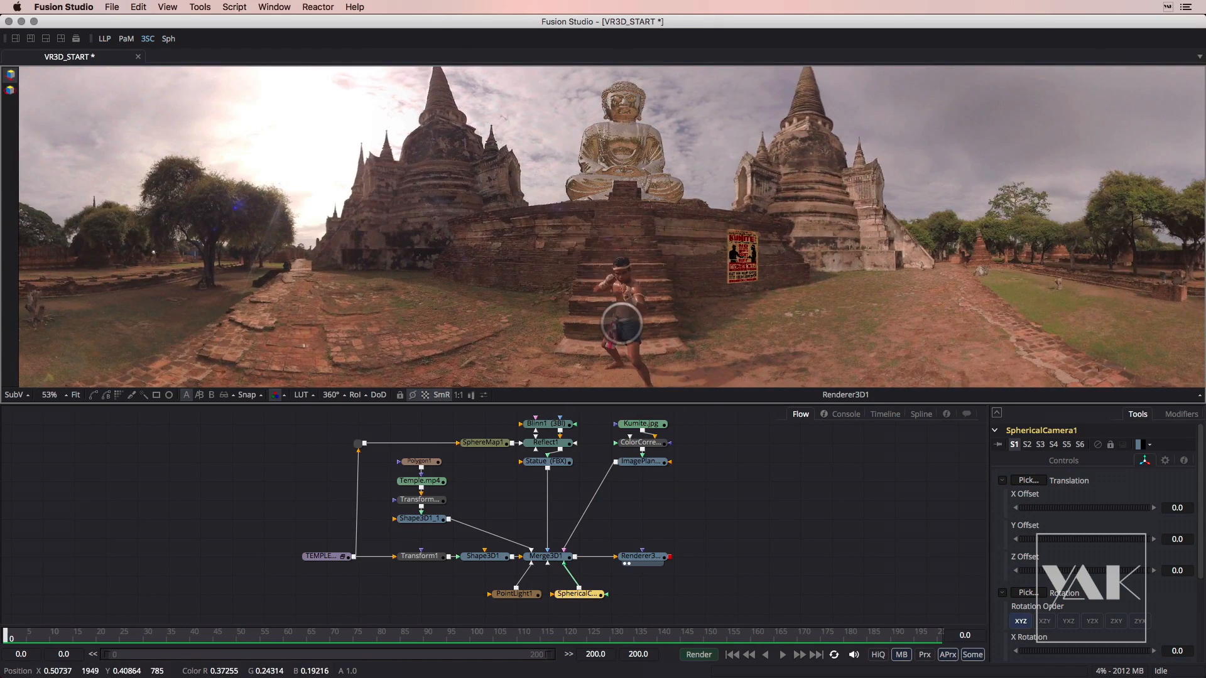
{"action": "mouse_move", "coordinate": [616, 231]}
{"action": "left_mouse_down"}
{"action": "mouse_move", "coordinate": [603, 255]}
{"action": "mouse_move", "coordinate": [605, 210]}
{"action": "left_mouse_up"}
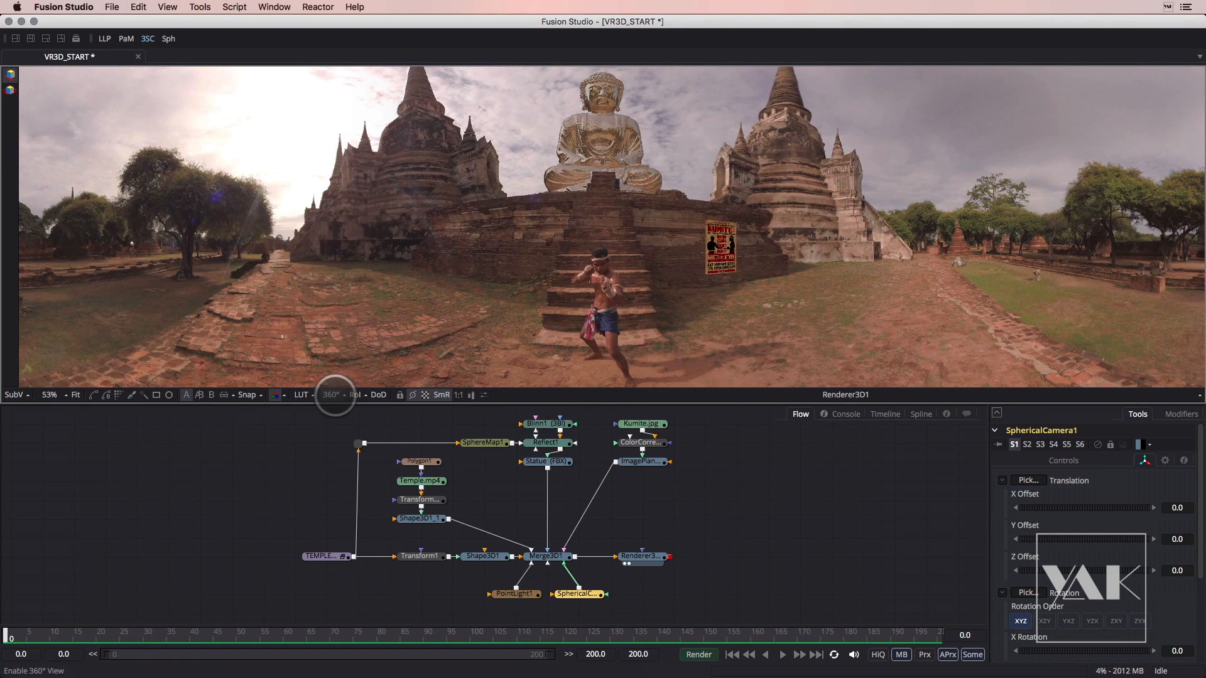
Look around the fighter and Kumite poster in Renderer3D1's 360° view, and return to the flat panorama
{"action": "left_click", "coordinate": [331, 394]}
{"action": "left_click_drag", "start_coordinate": [472, 277], "coordinate": [538, 275]}
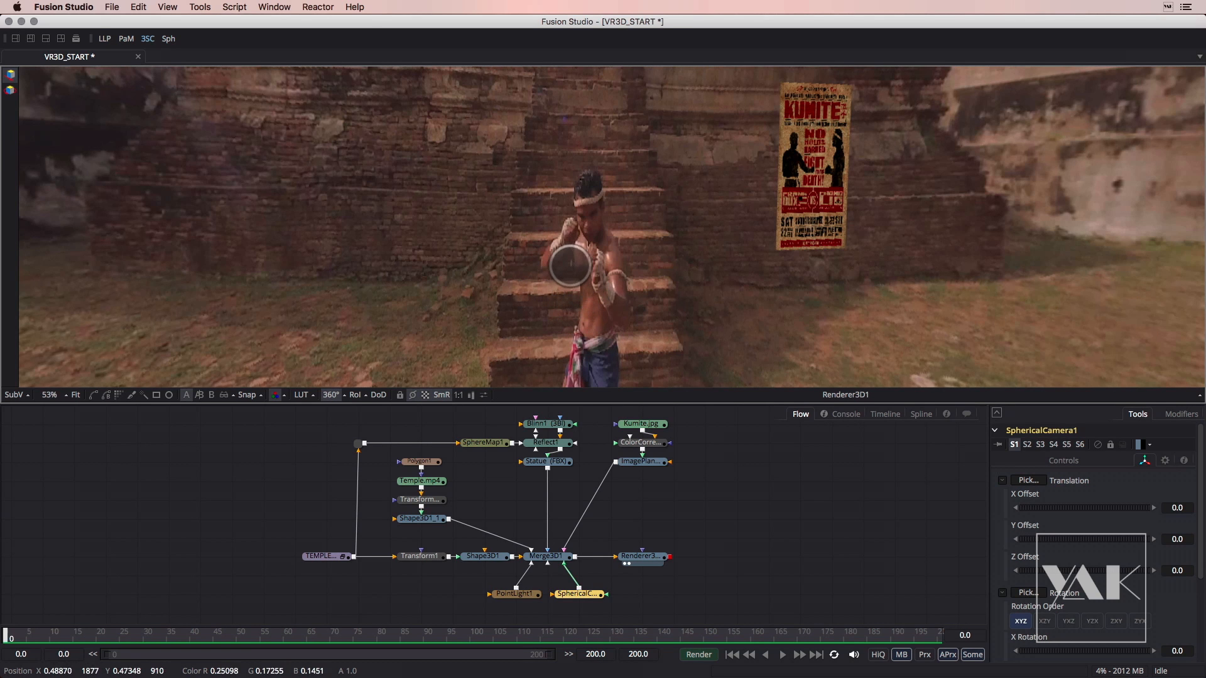
{"action": "mouse_move", "coordinate": [557, 274]}
{"action": "left_mouse_down"}
{"action": "mouse_move", "coordinate": [575, 292]}
{"action": "mouse_move", "coordinate": [579, 266]}
{"action": "left_mouse_up"}
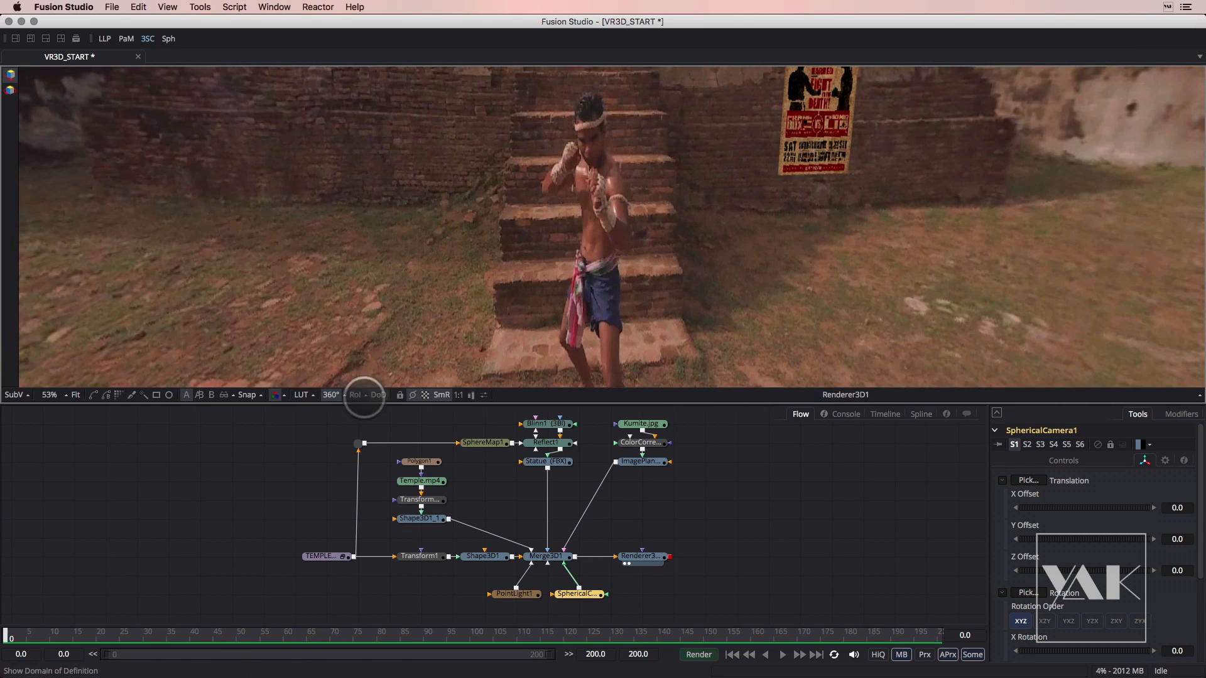
{"action": "left_click", "coordinate": [331, 394]}
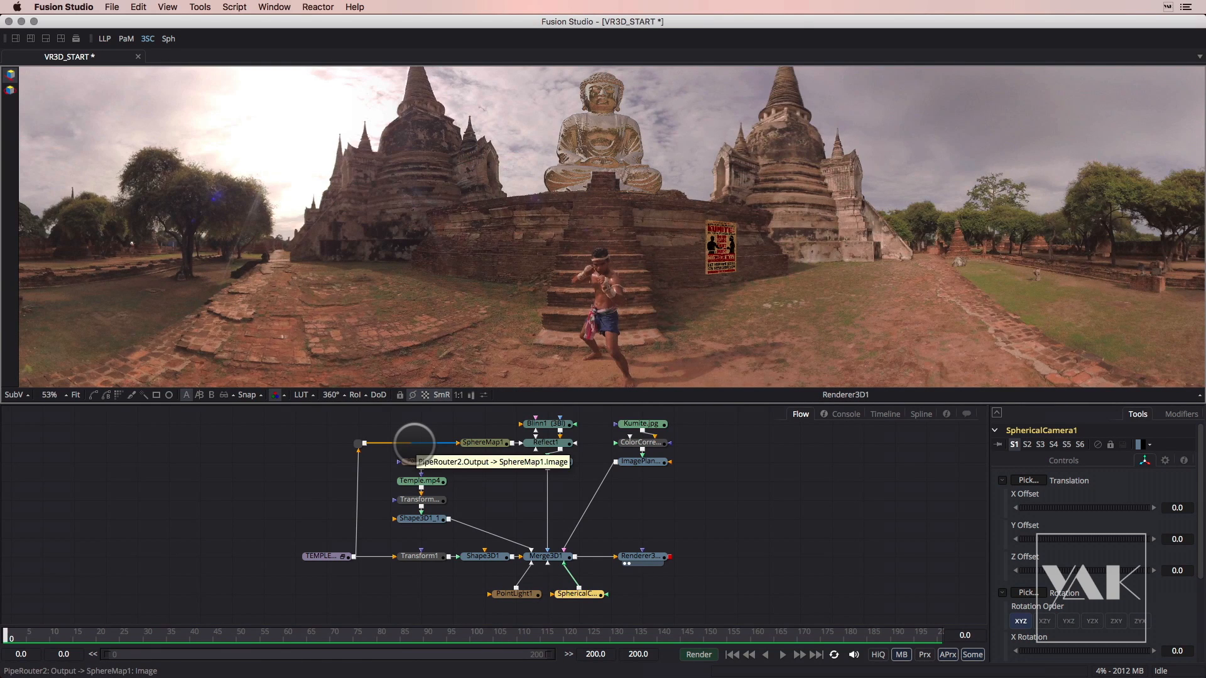